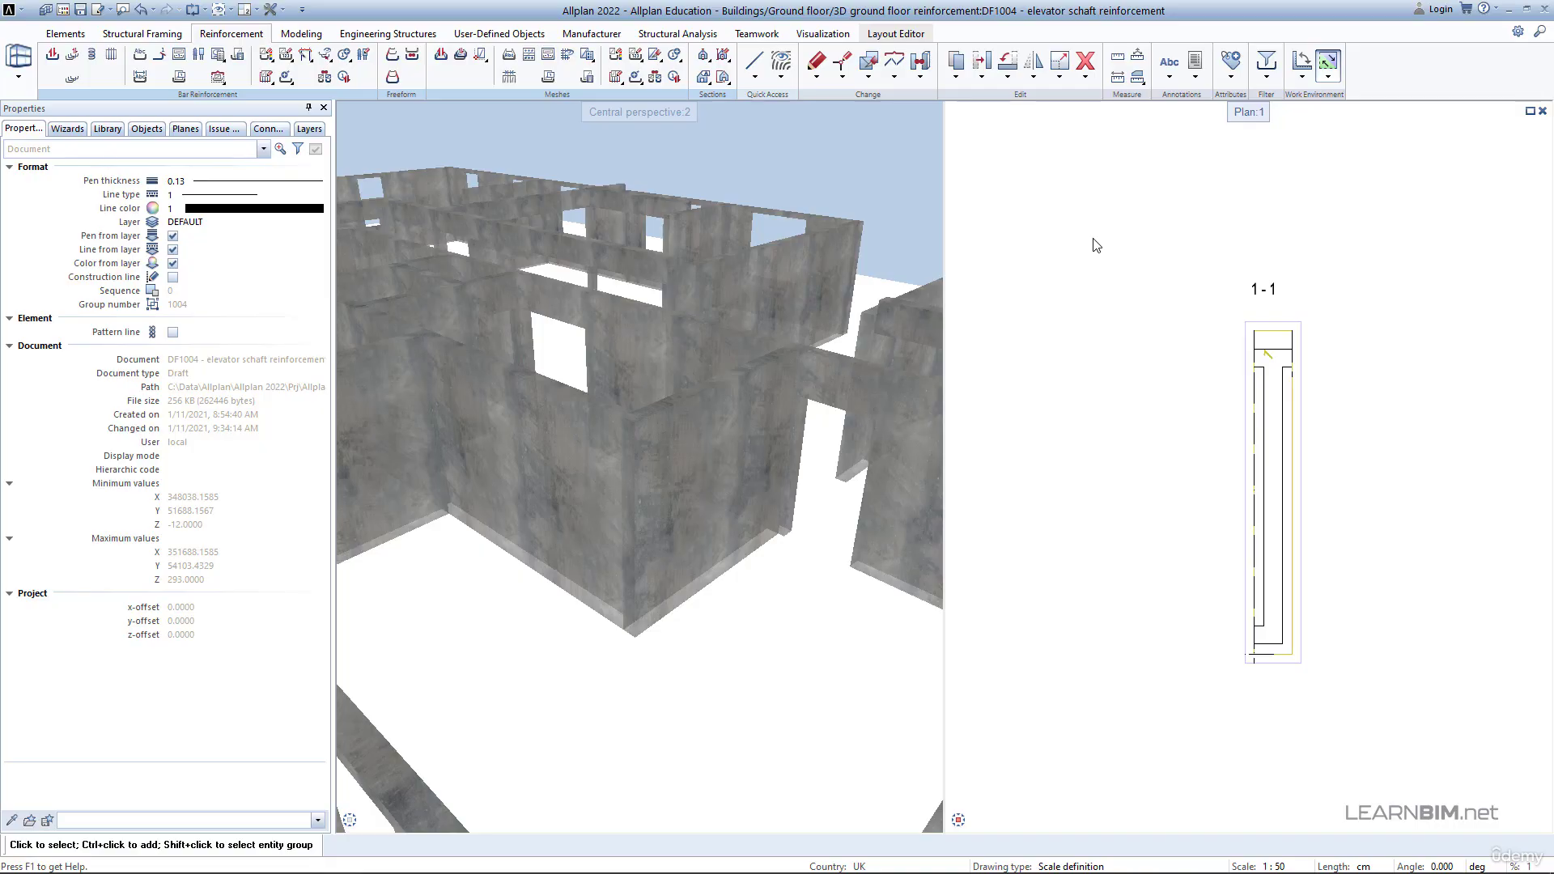
Draw an 8 mm open stirrup at the head of the wall in section 1-1, with its opening facing downward.
key("F2")
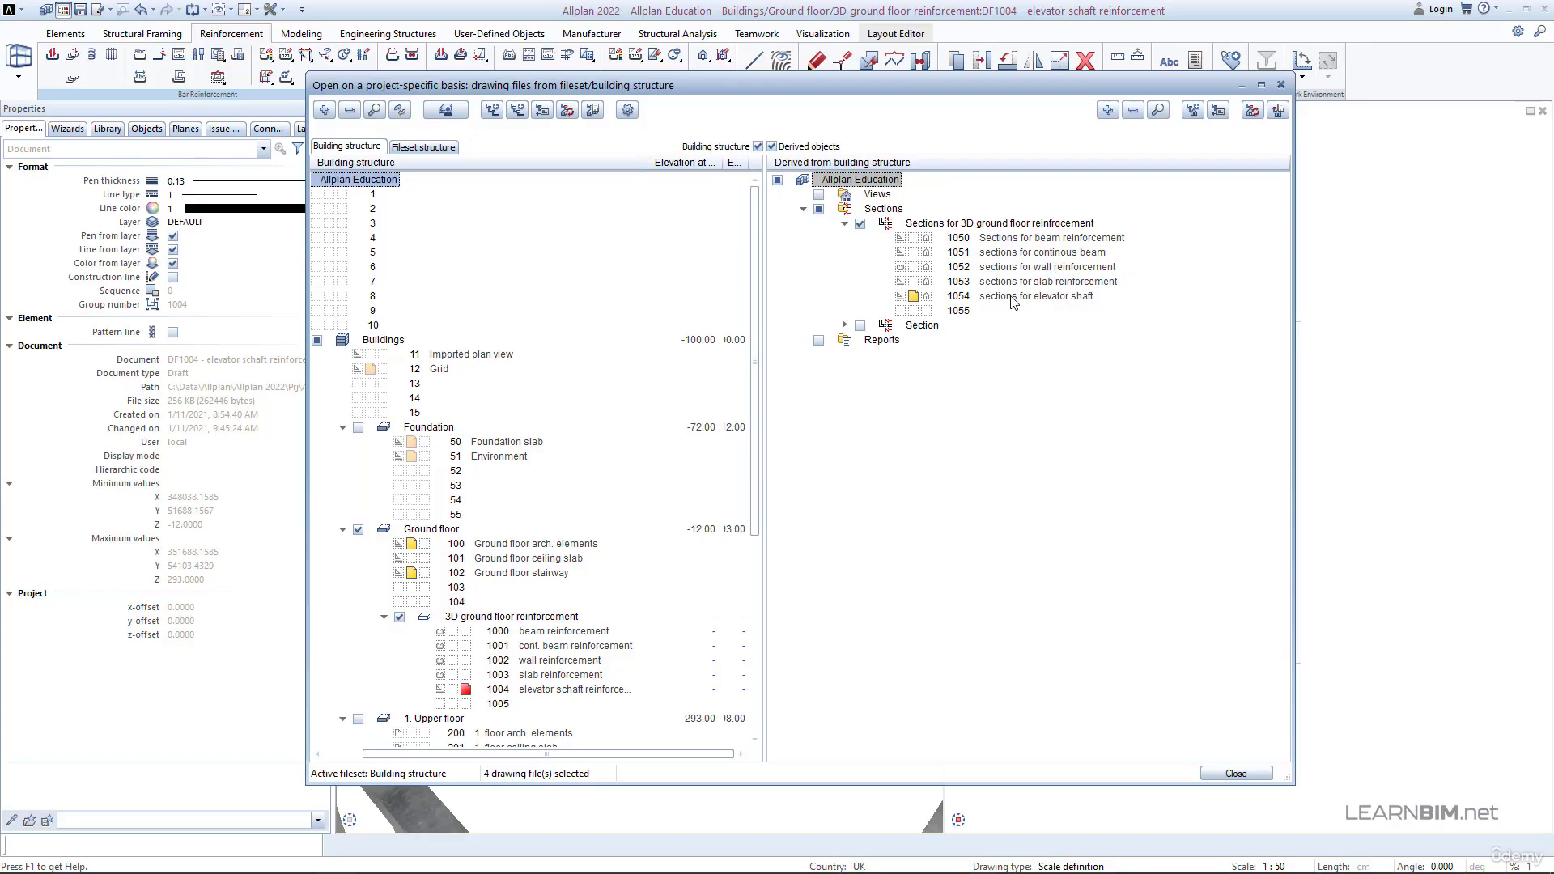
left_click(1239, 774)
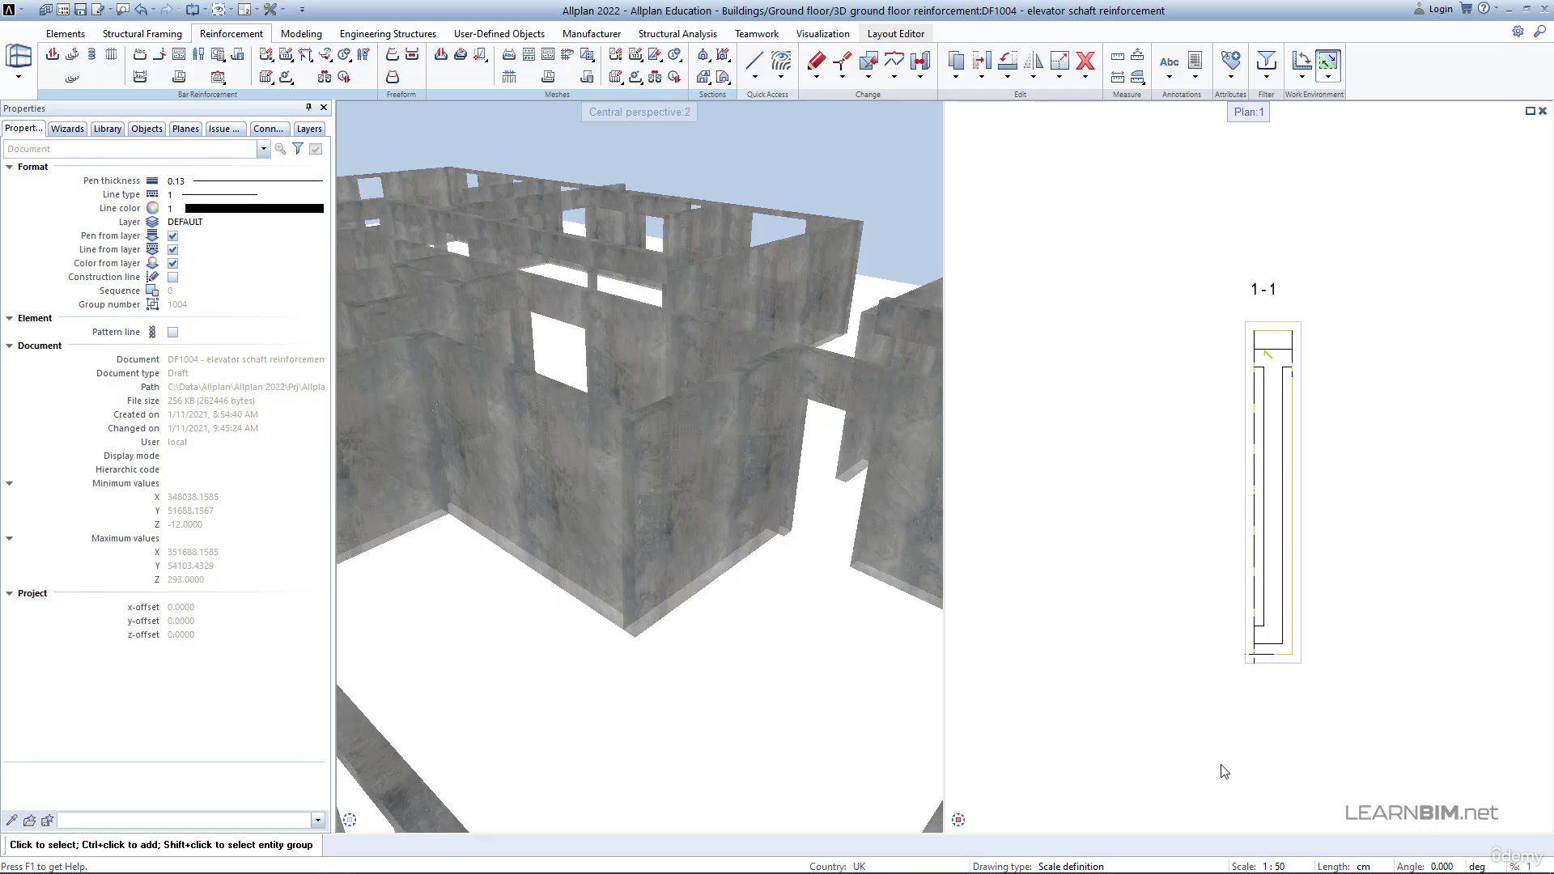
left_click(53, 56)
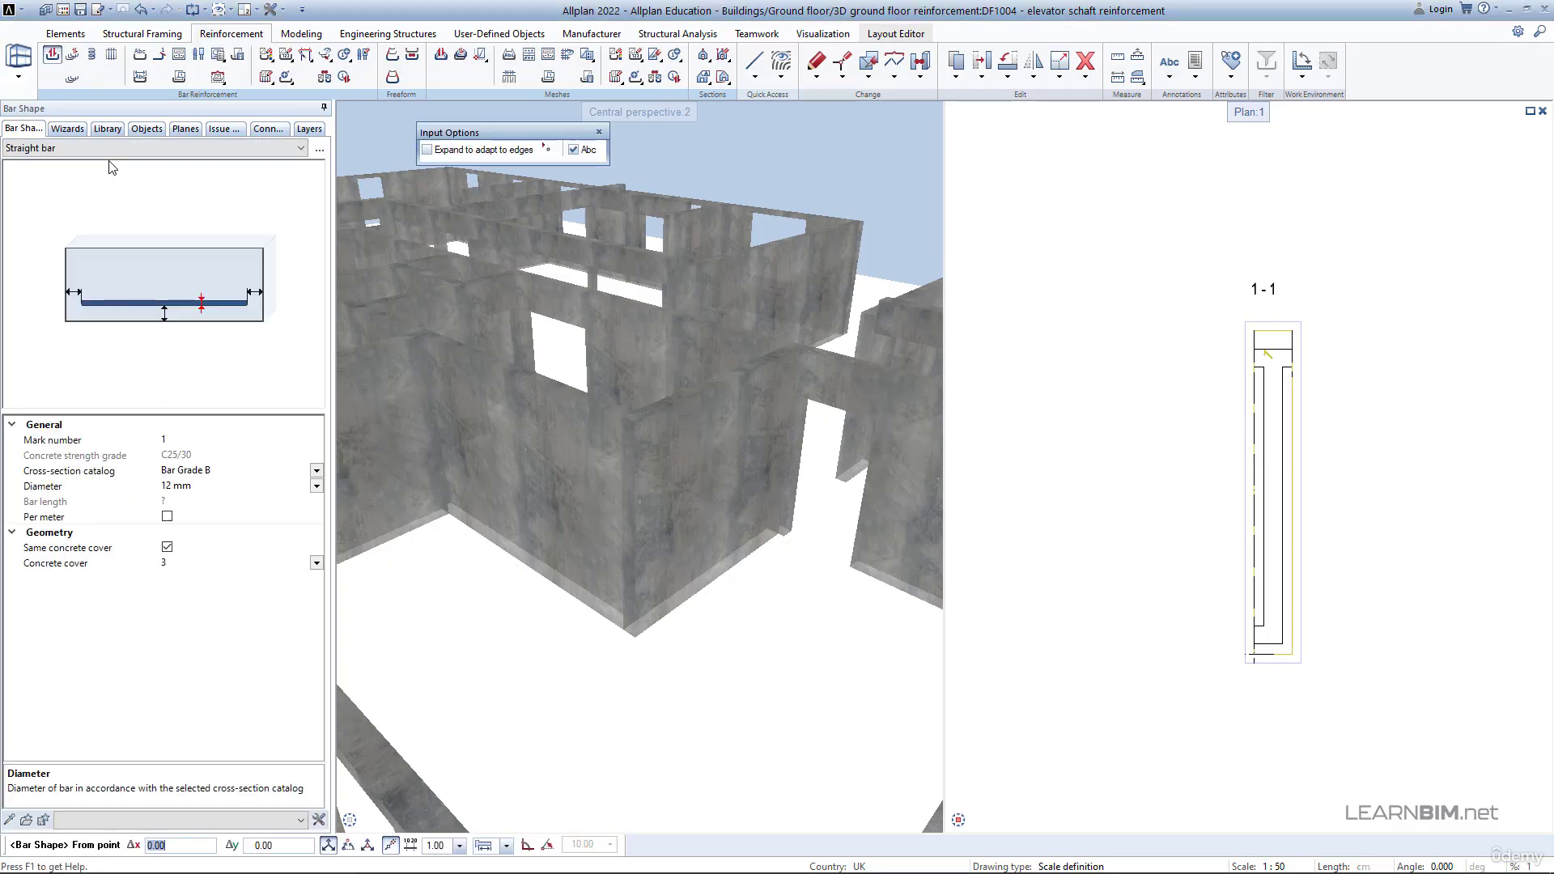
left_click(111, 152)
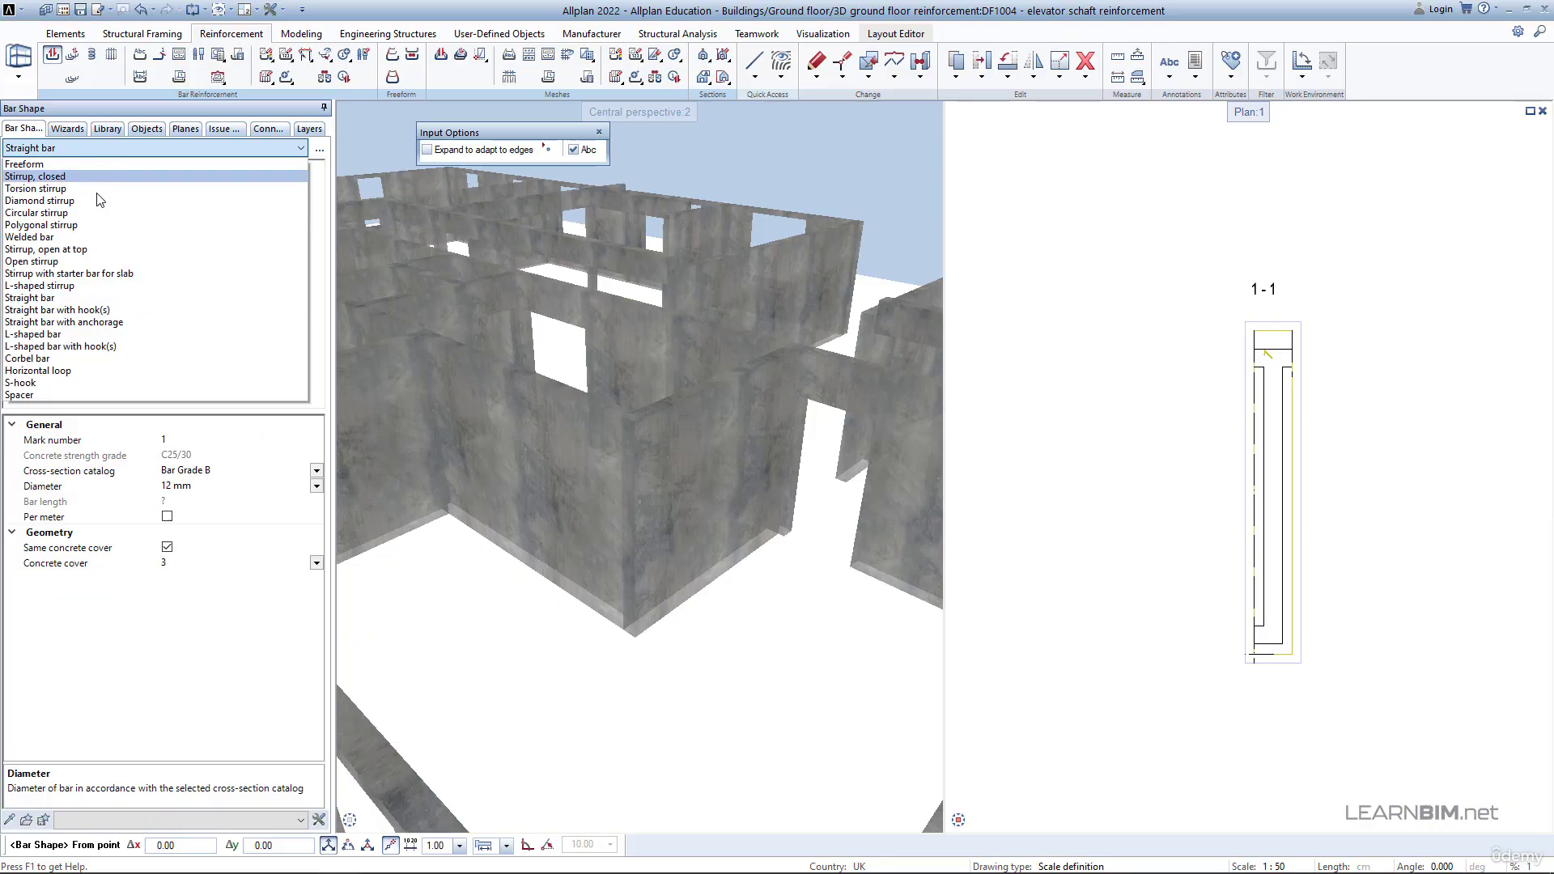
left_click(59, 262)
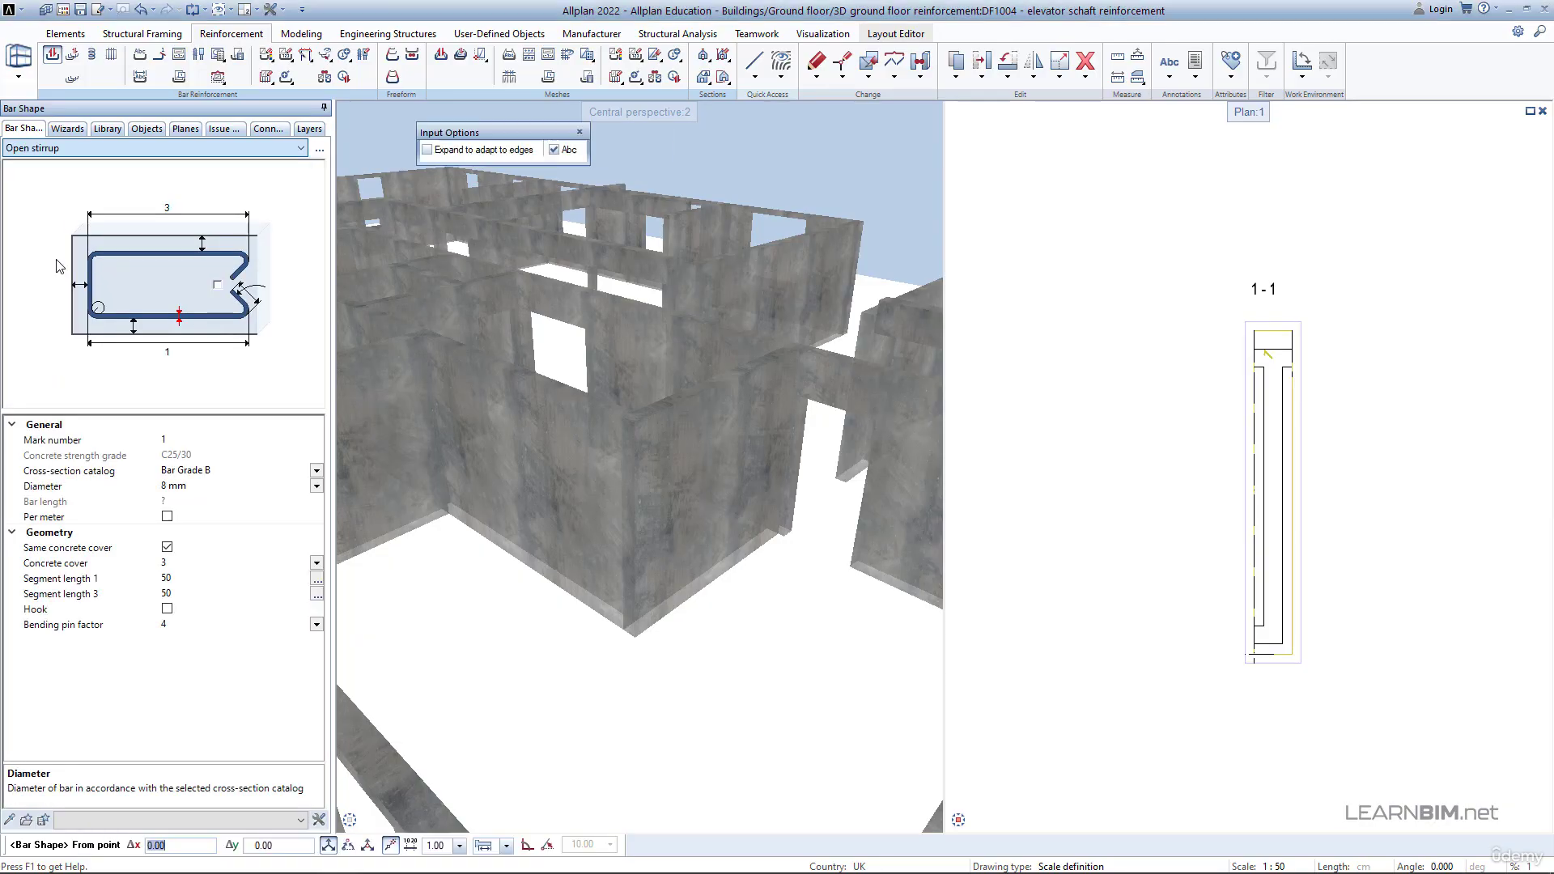
left_click(427, 150)
scroll(1267, 373, "up", 5)
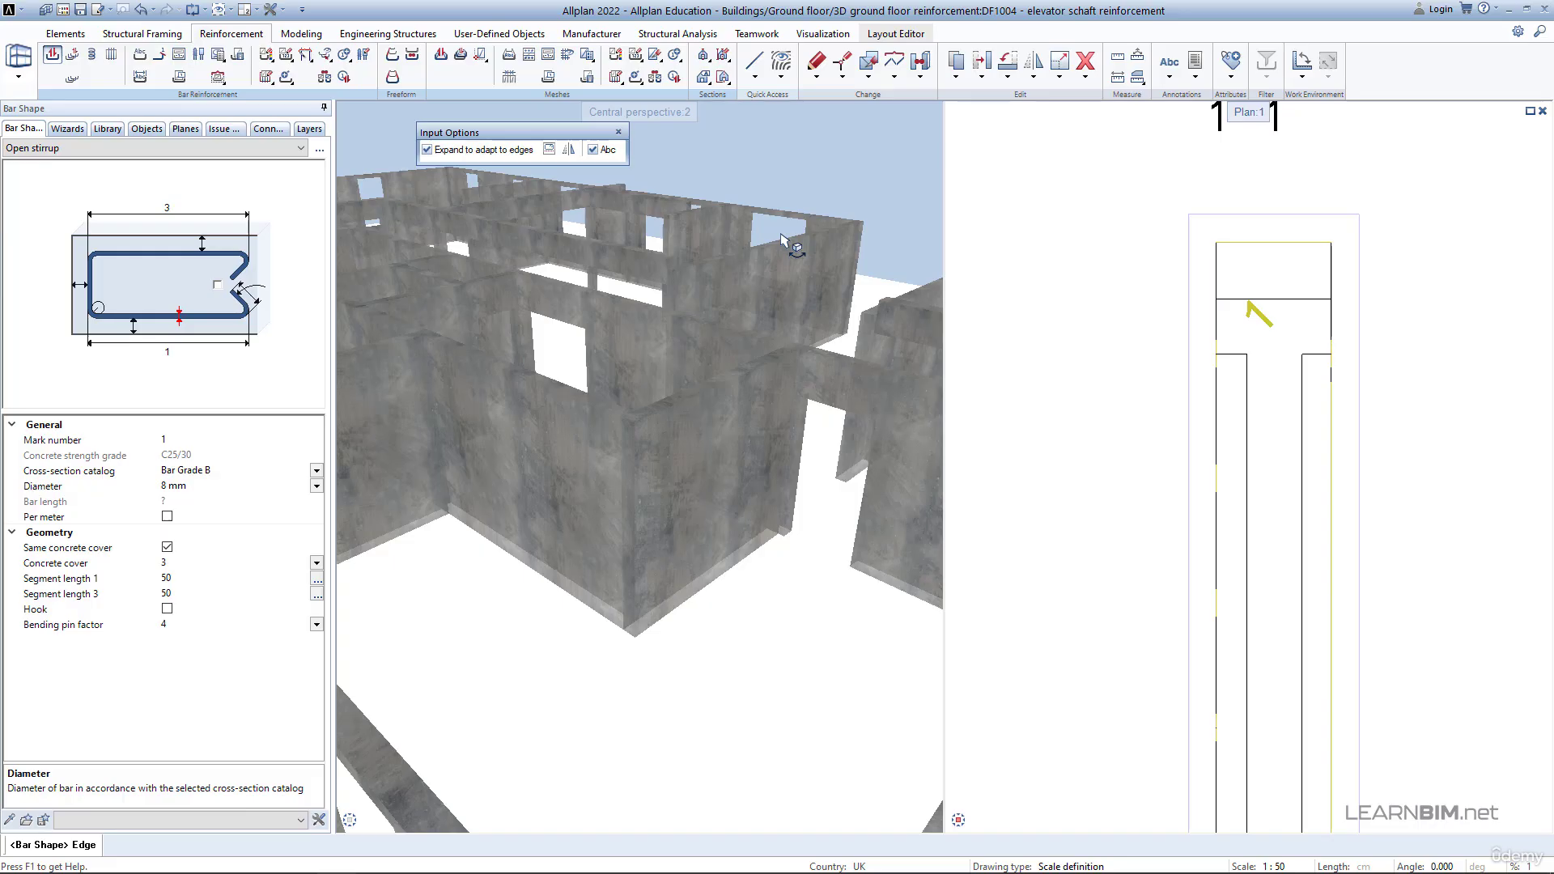
left_click(427, 150)
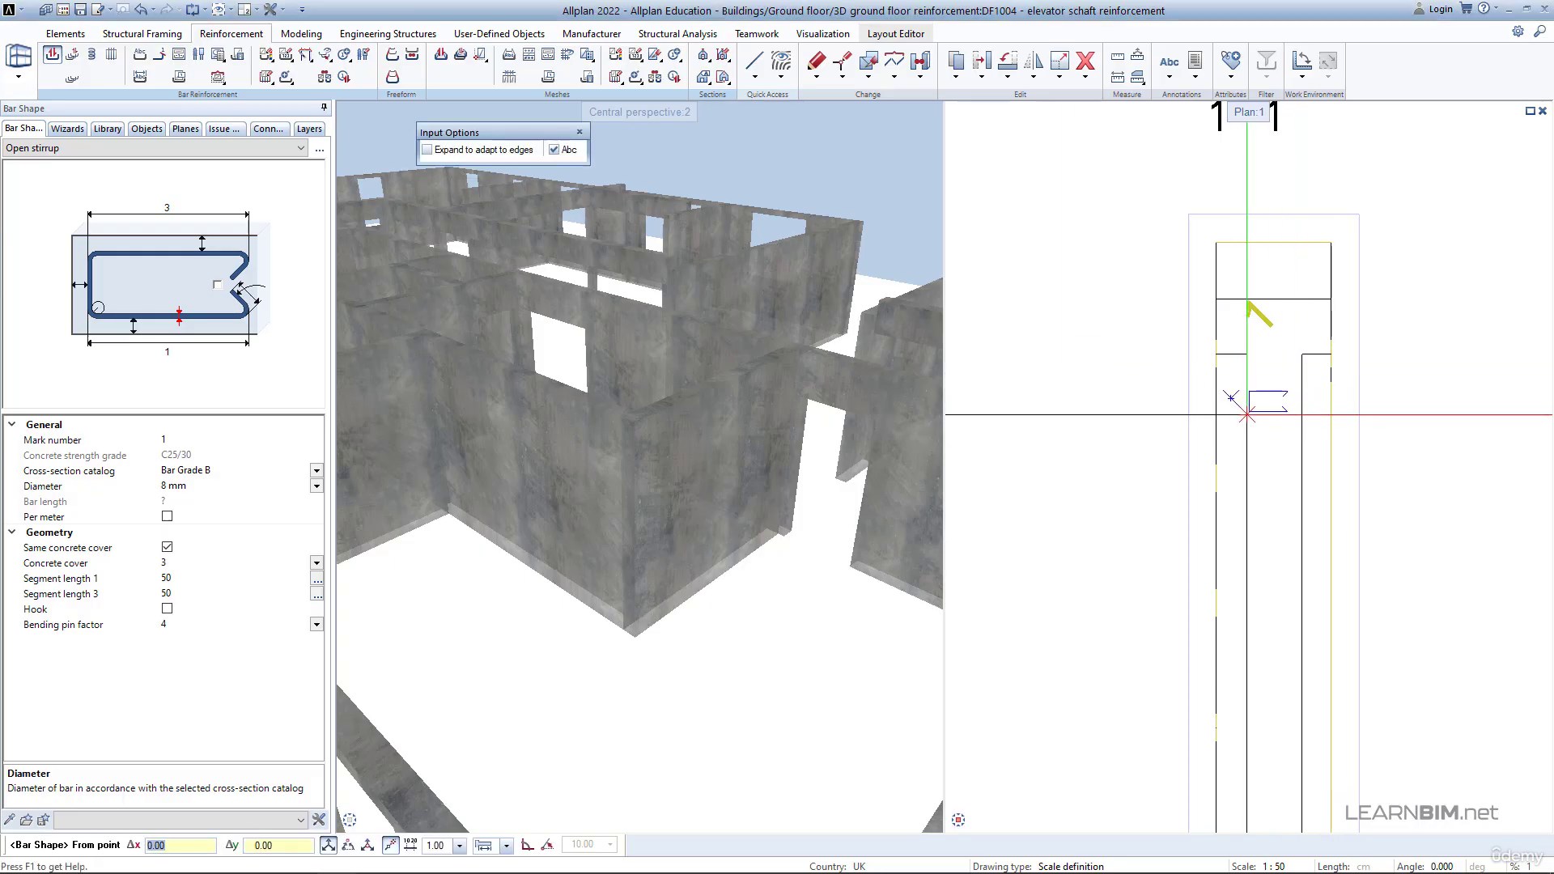
left_click(1256, 416)
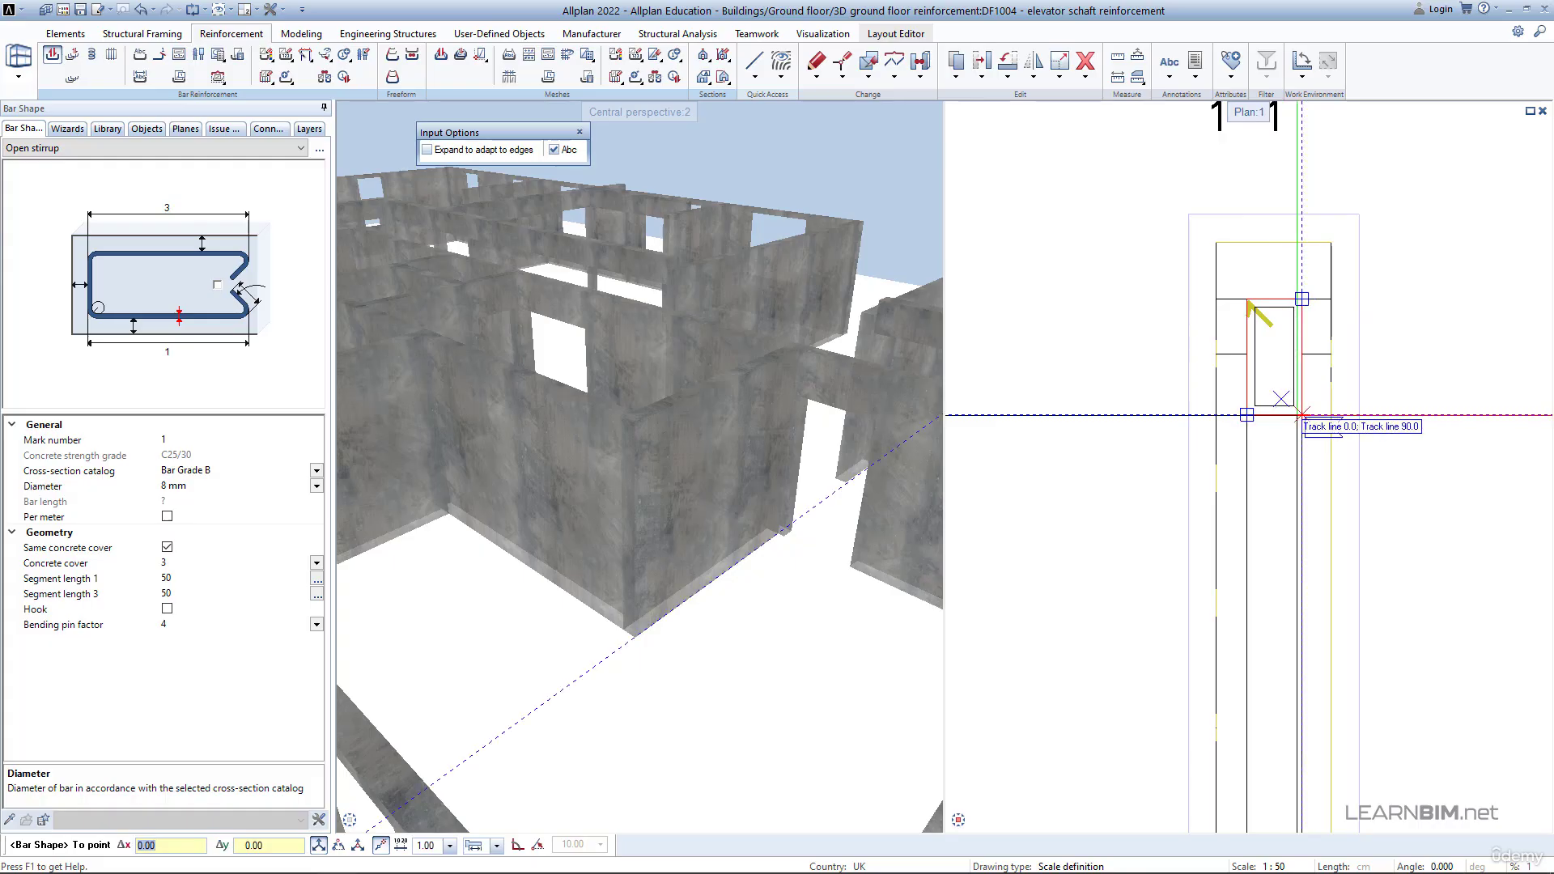
left_click(1300, 416)
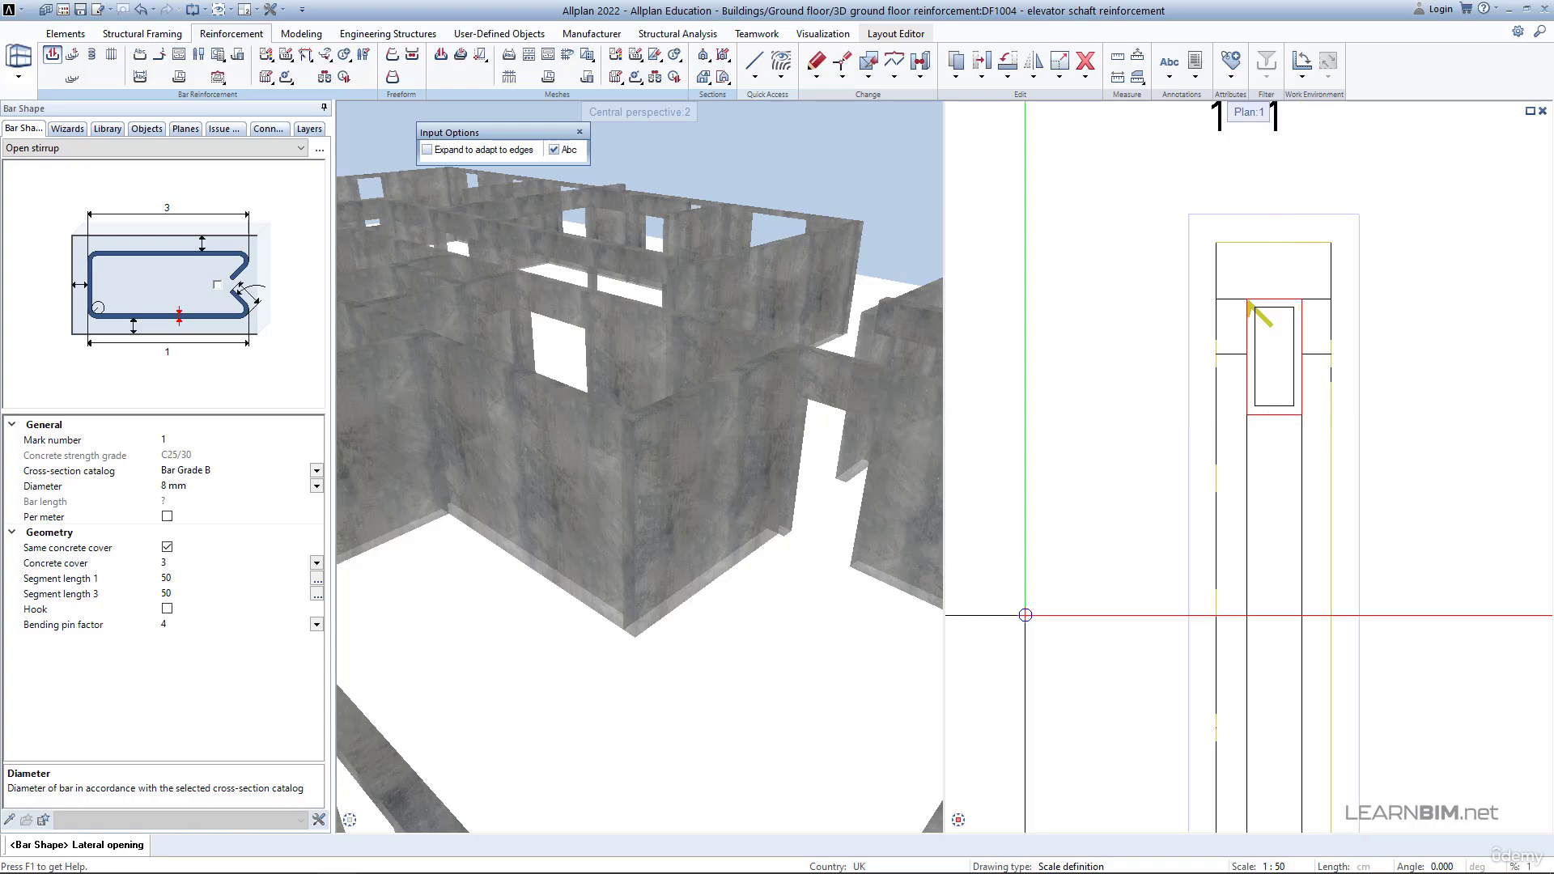
left_click(1280, 415)
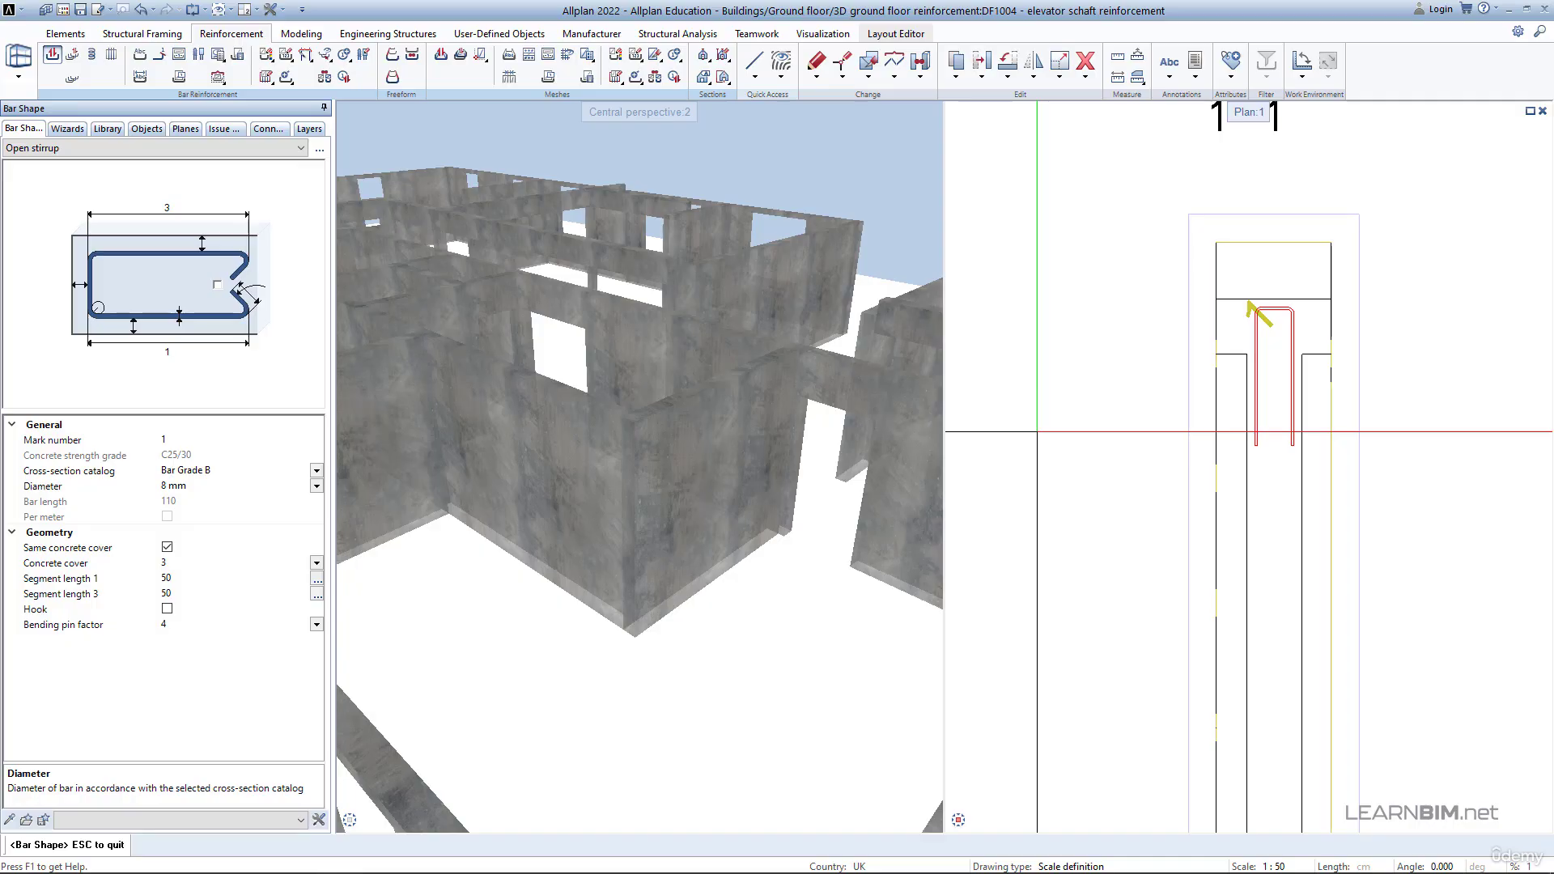
Set the stirrup's segment lengths 1 and 3 to 45 cm and finish it without placing a label.
left_click(212, 580)
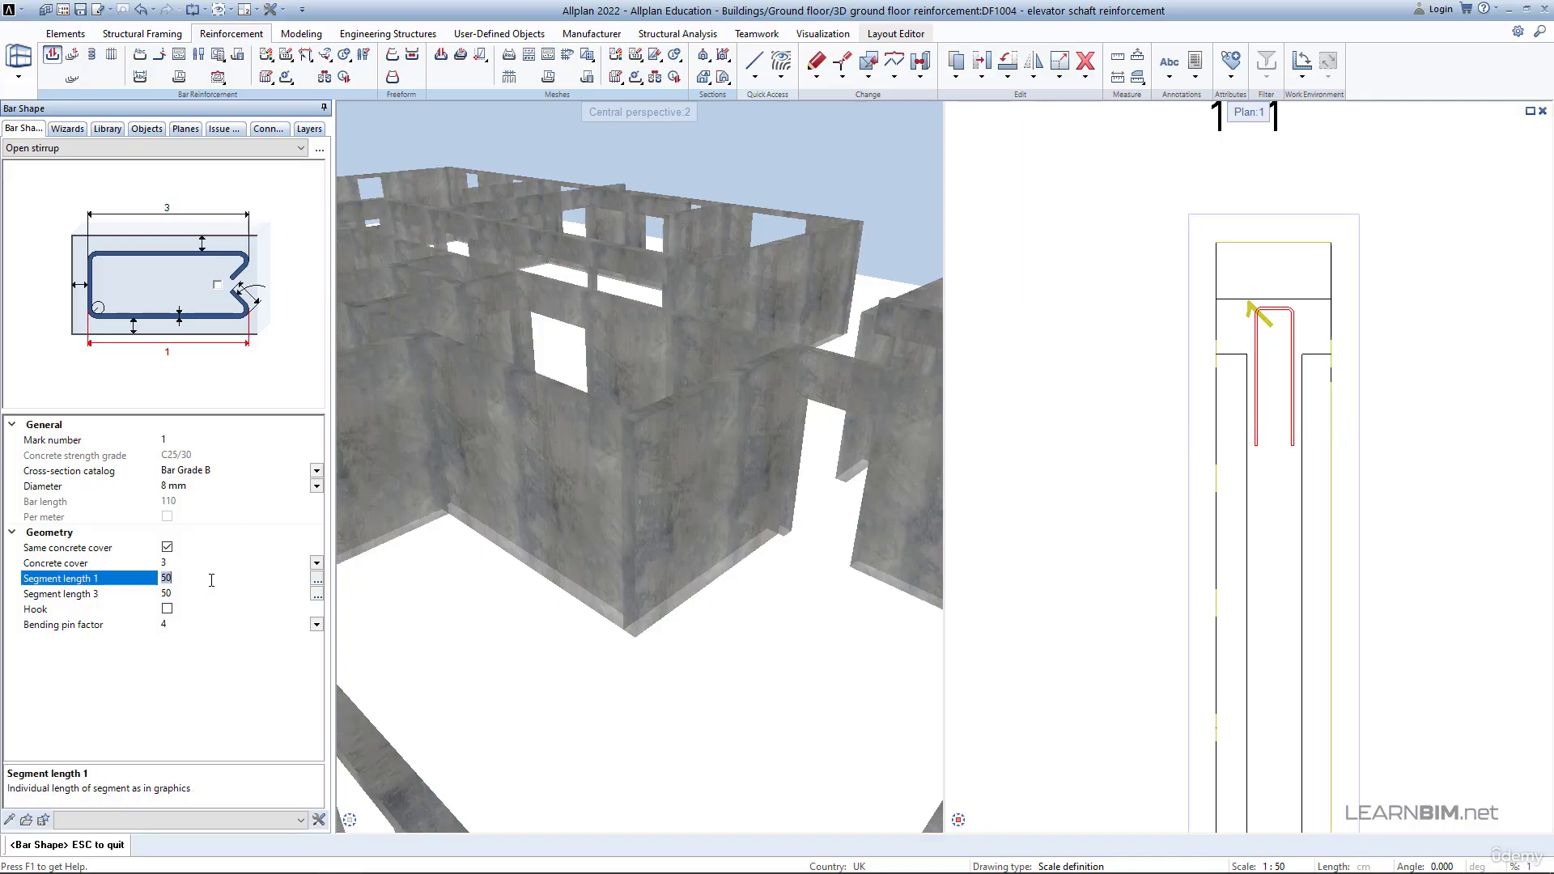
left_click(209, 589)
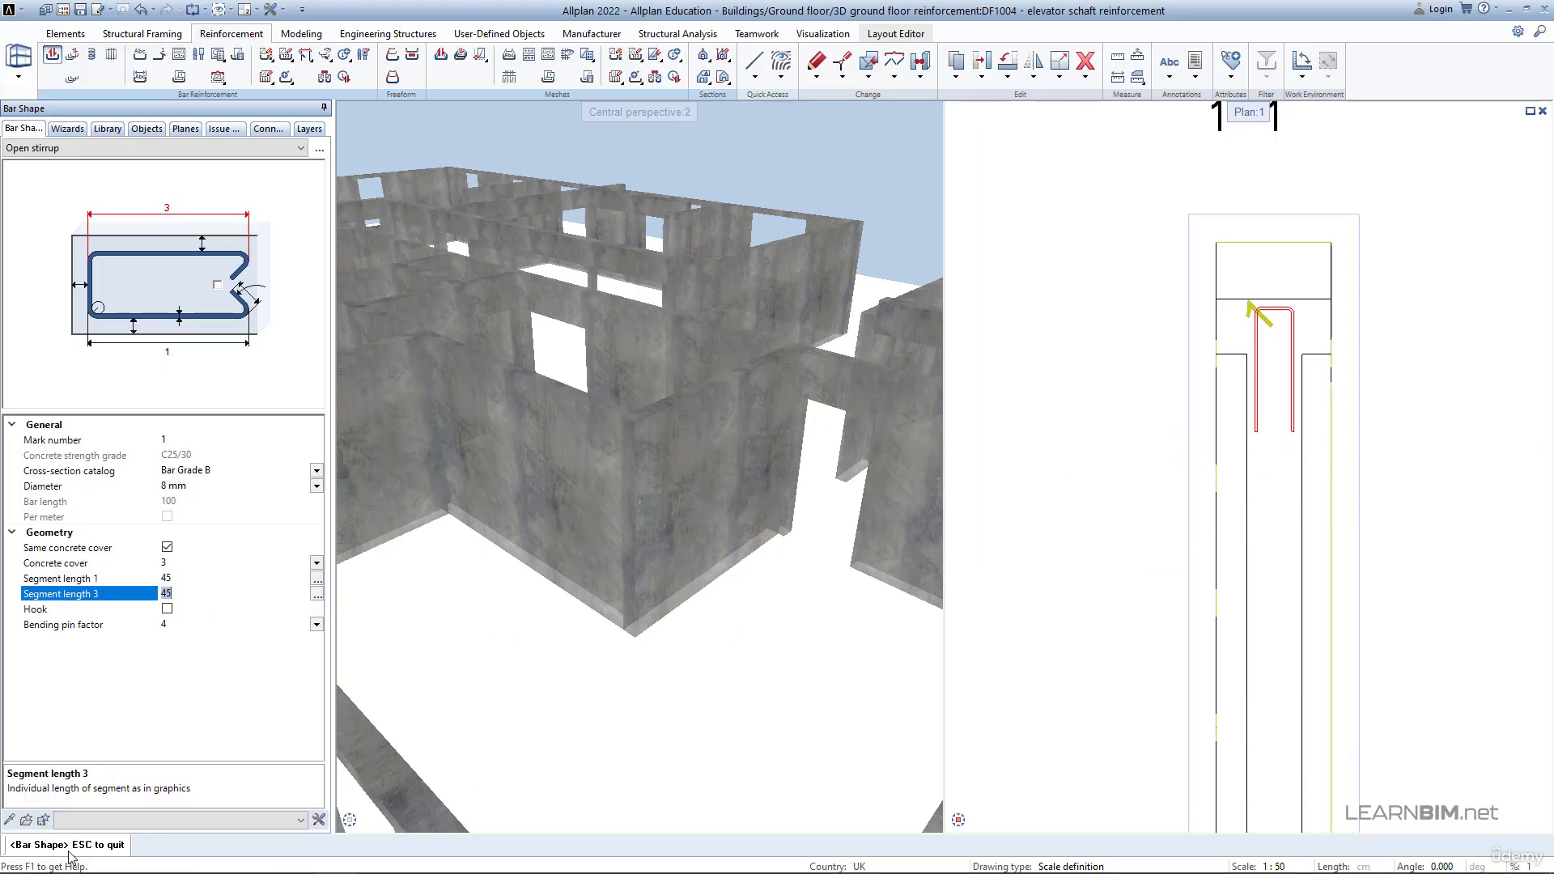
key("Escape")
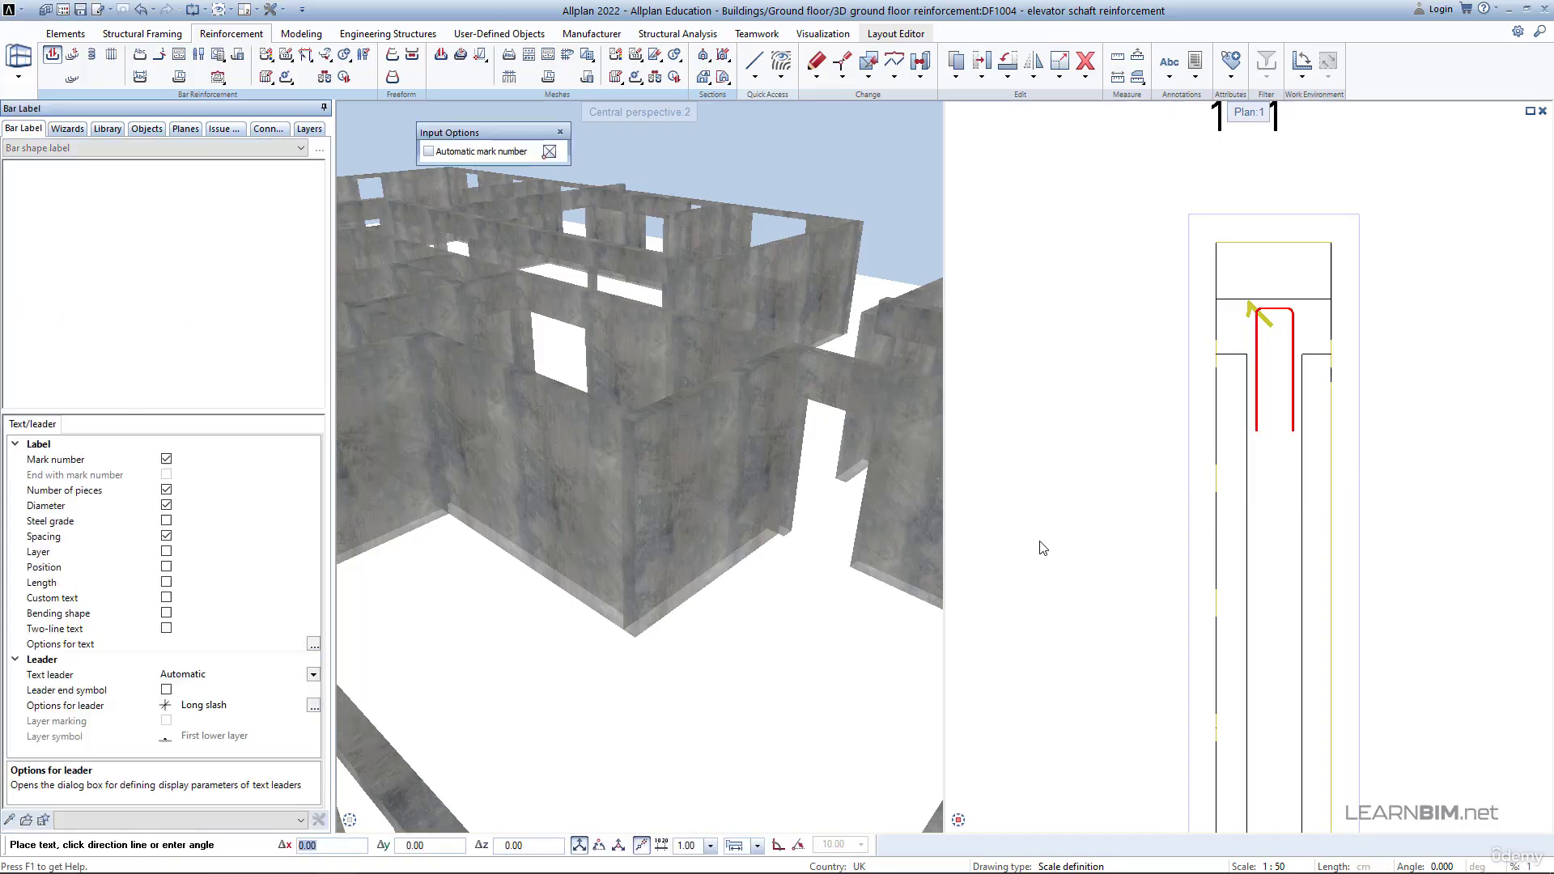
key("Escape")
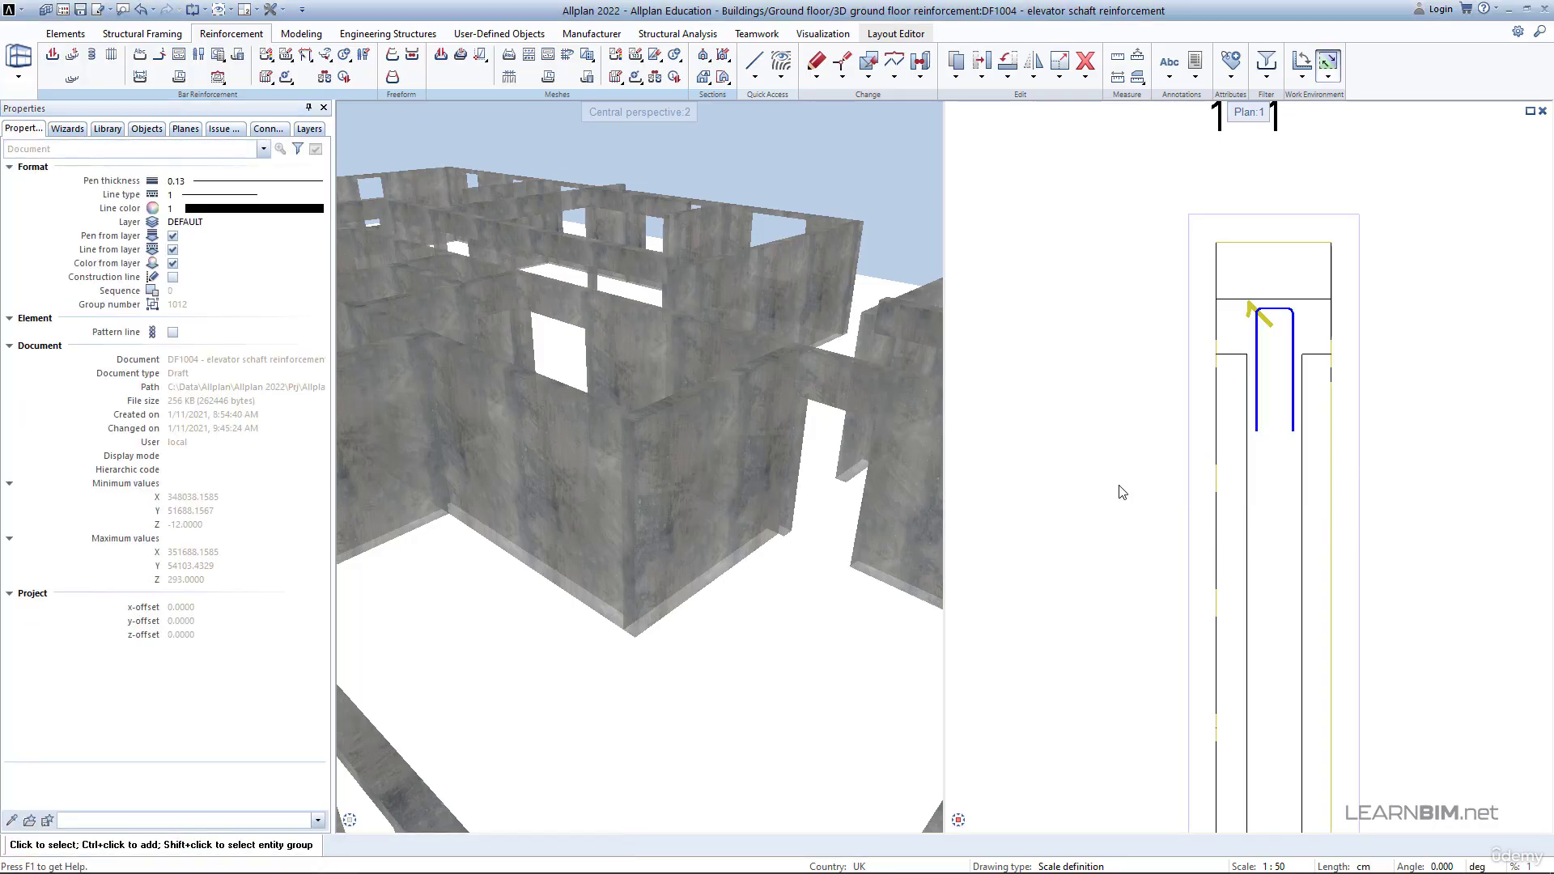
Place a 12 mm straight bar as a point inside the stirrup's upper right bend, without a label.
left_click(52, 57)
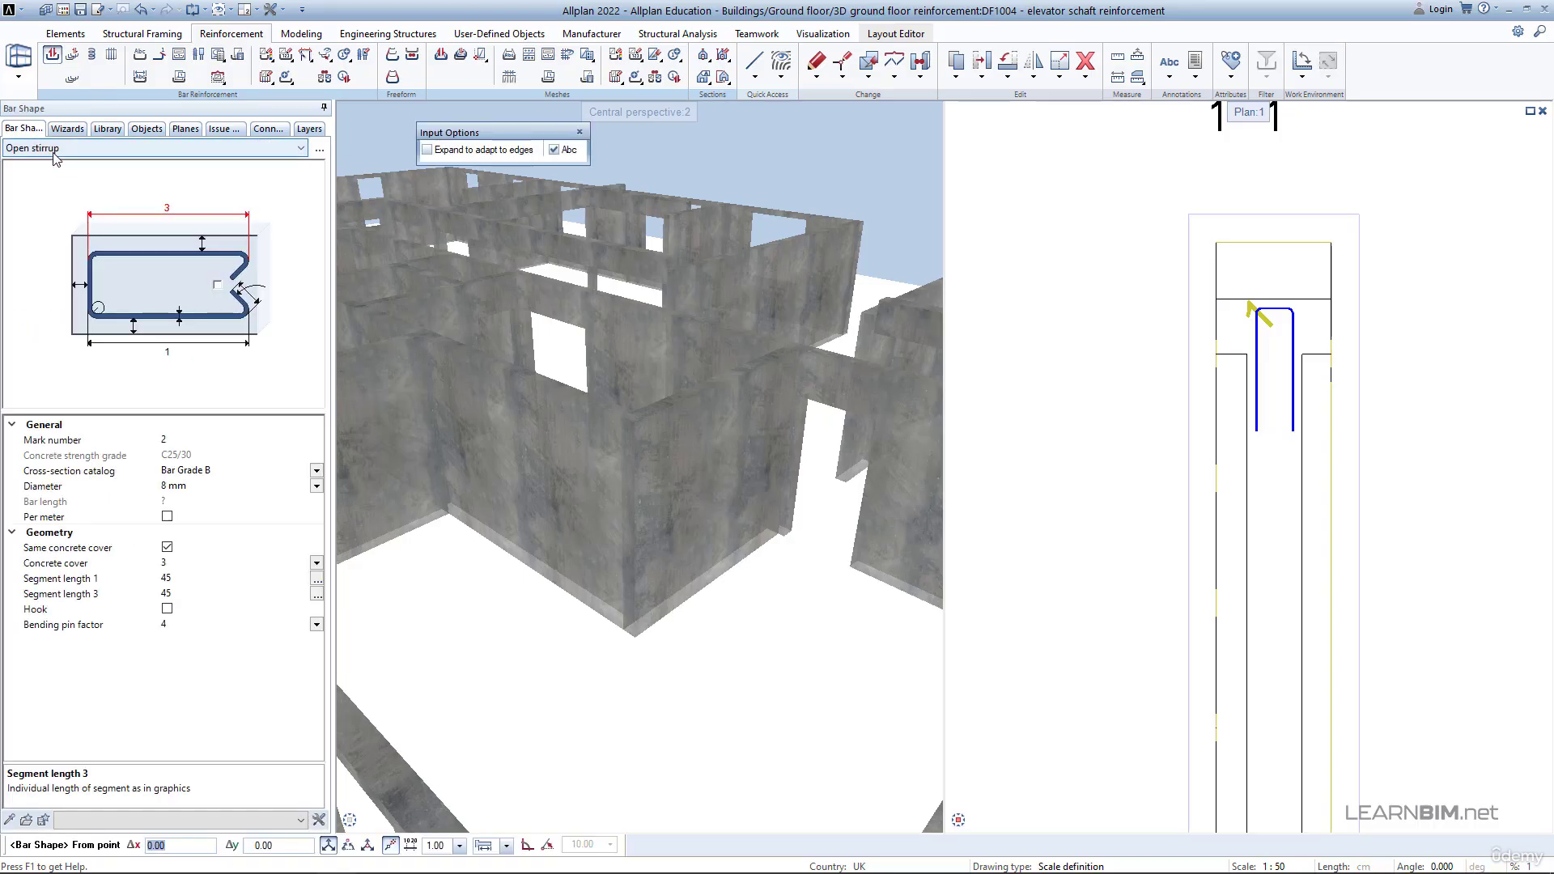
left_click(54, 149)
left_click(29, 297)
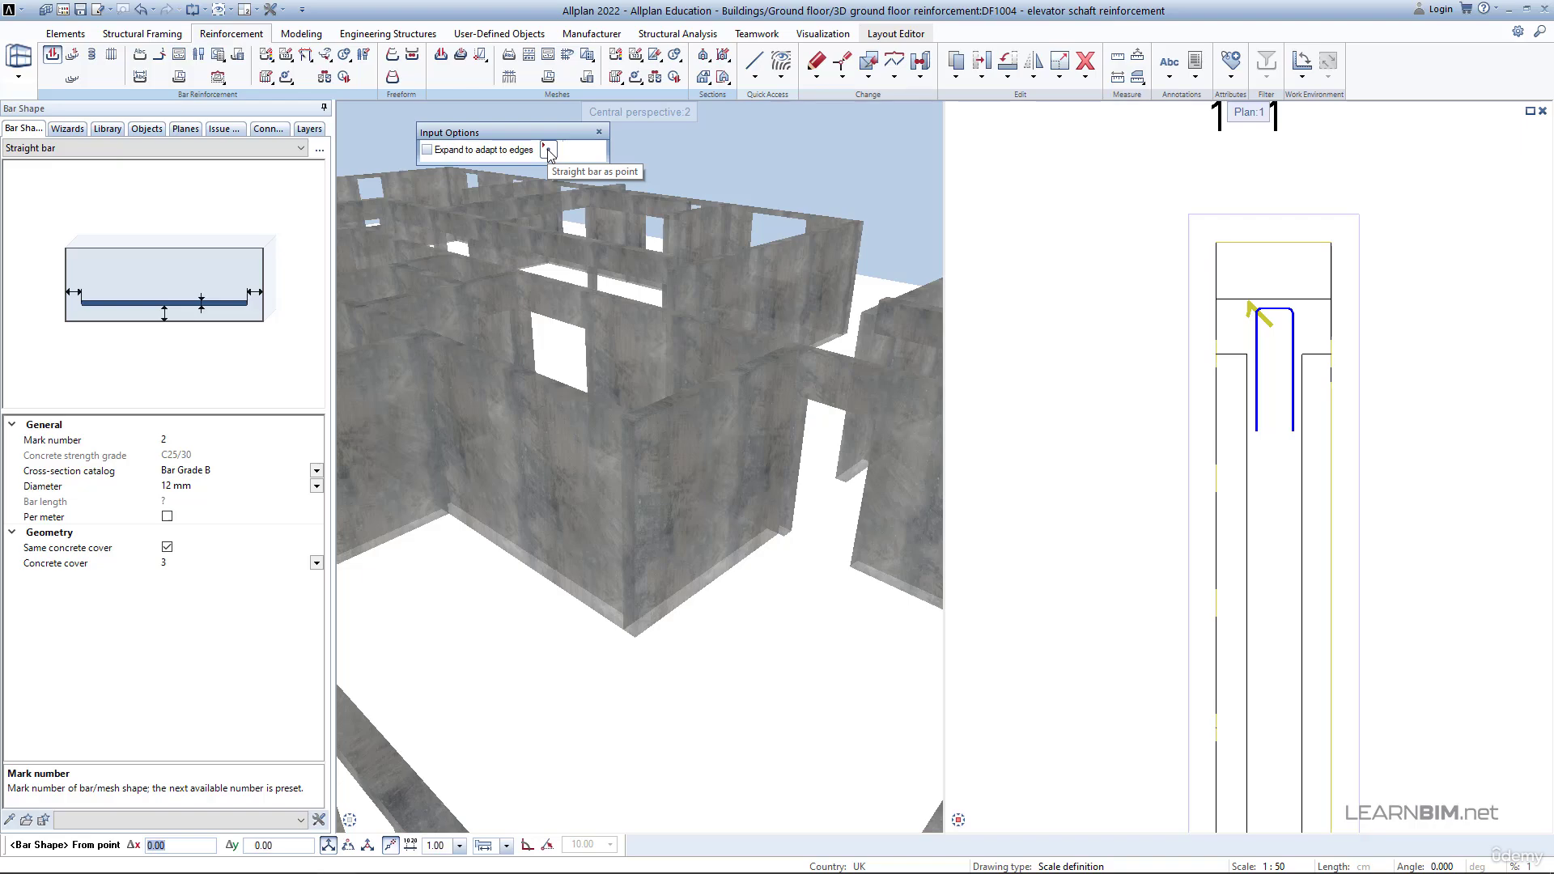
left_click(549, 149)
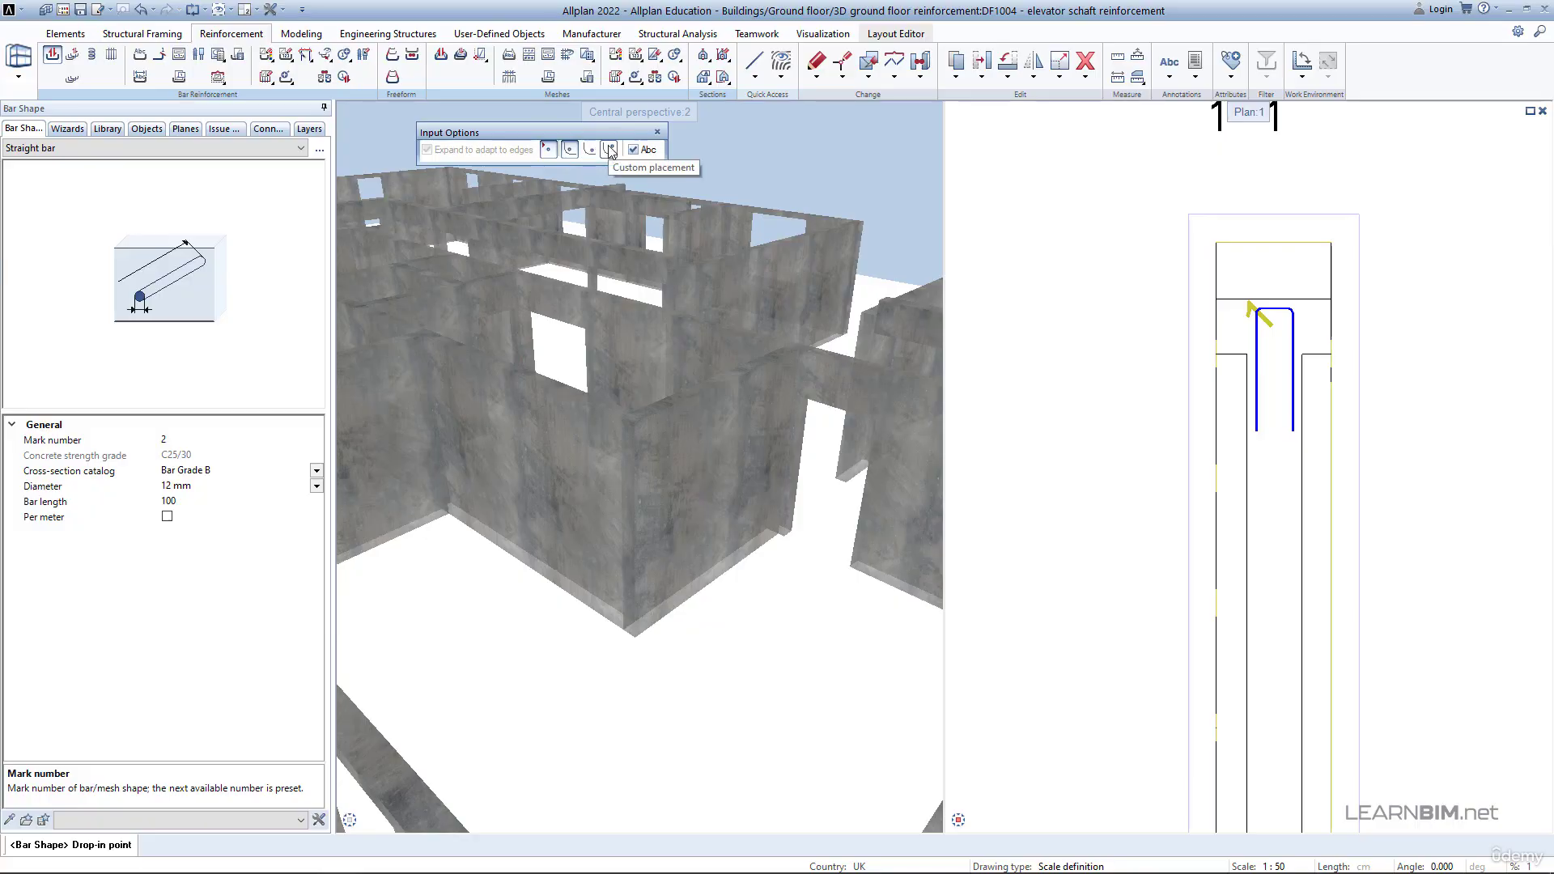
left_click(314, 488)
left_click(314, 488)
scroll(1307, 306, "up", 7)
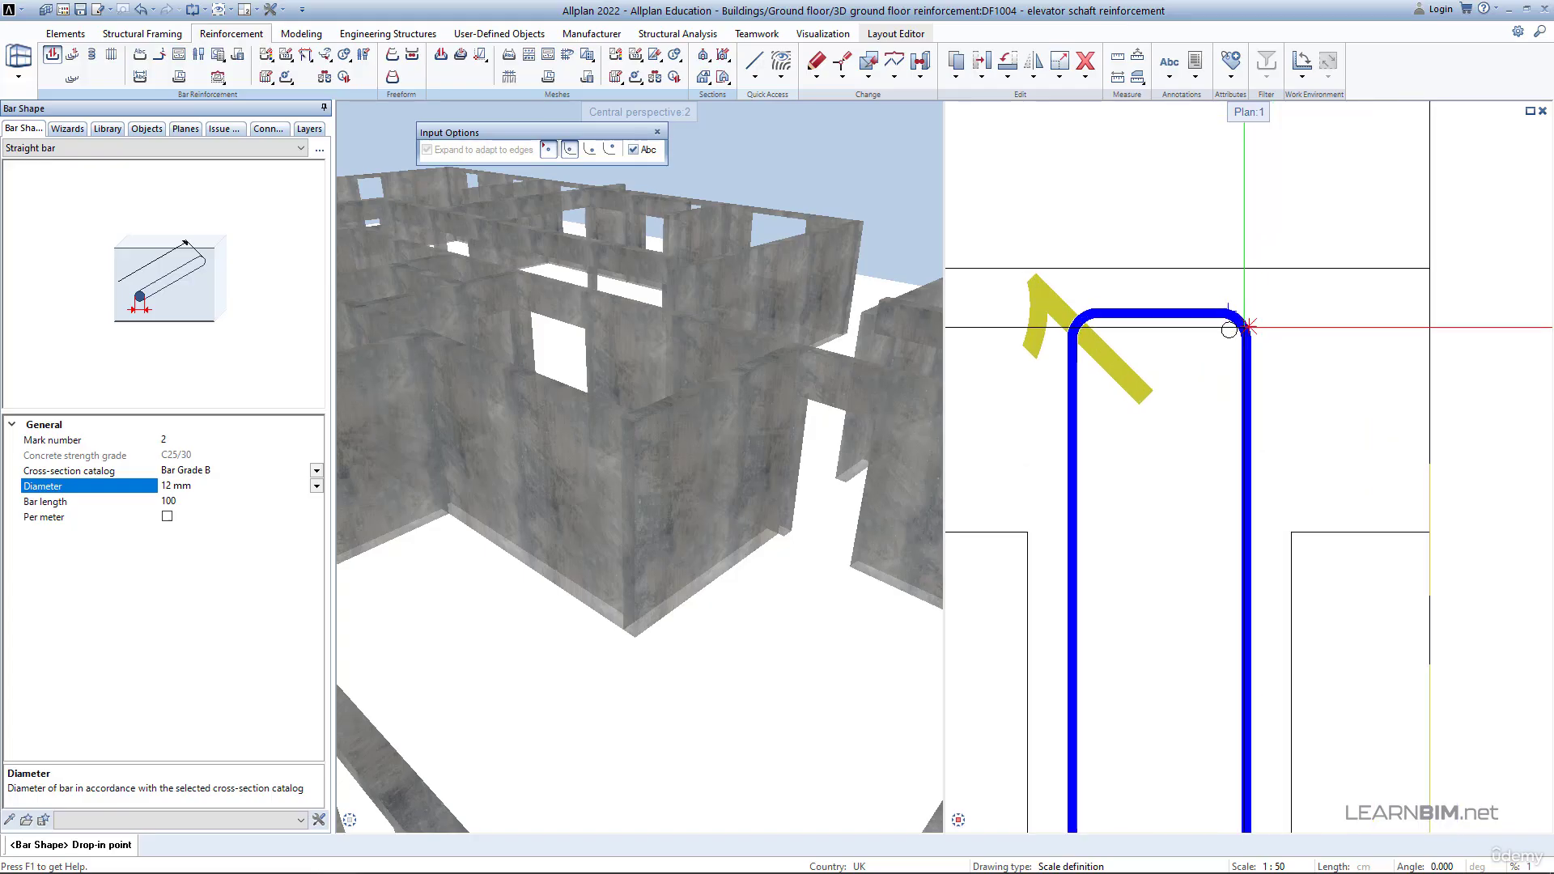
left_click(1230, 329)
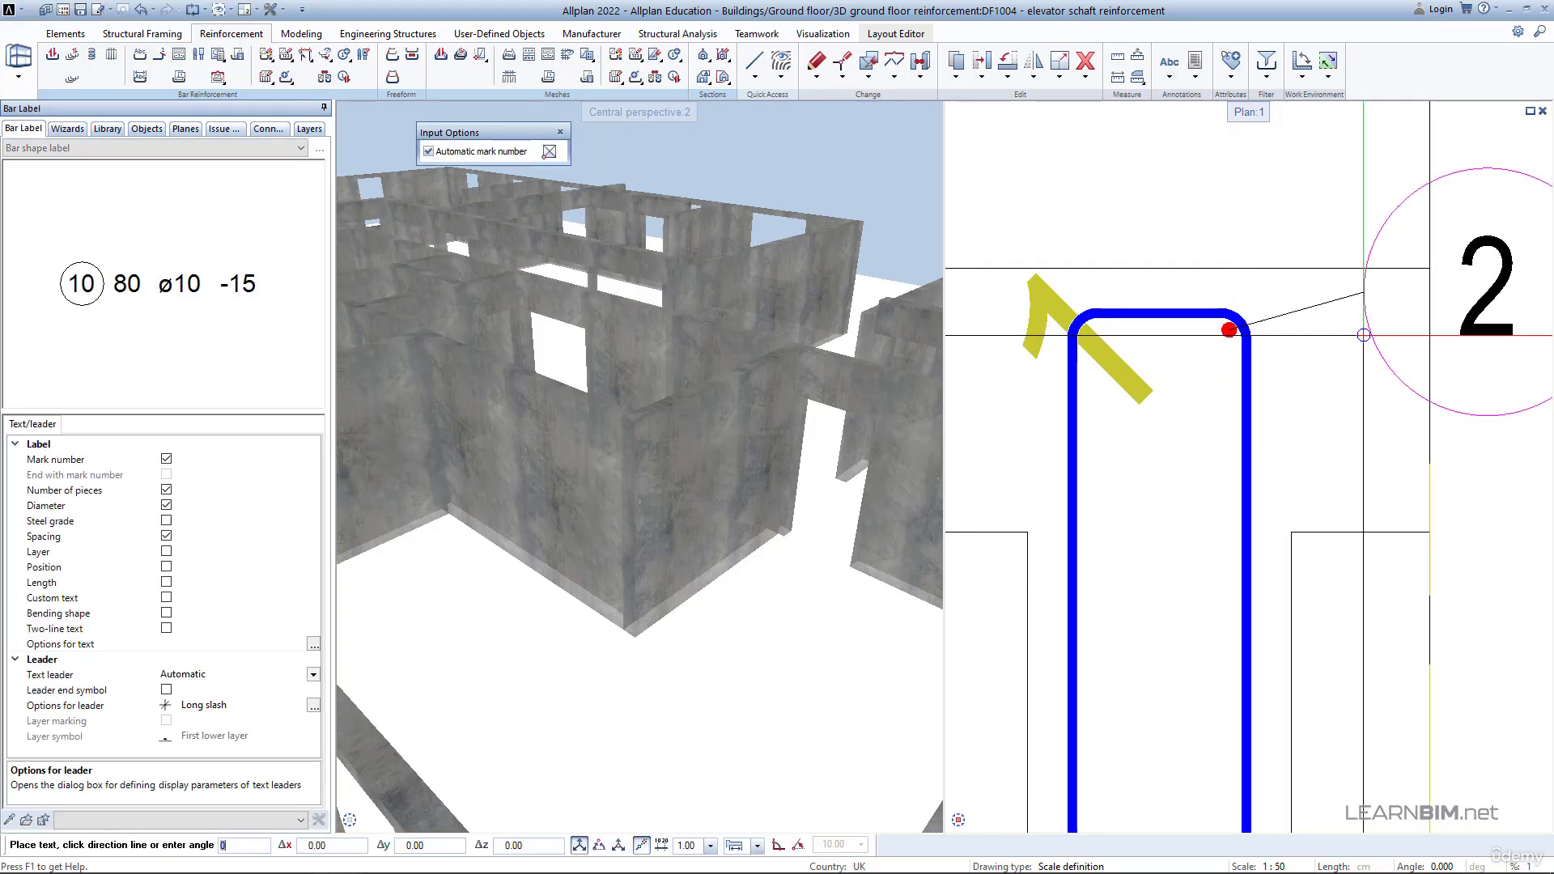
scroll(1328, 365, "down", 2)
key("Escape")
key("Escape")
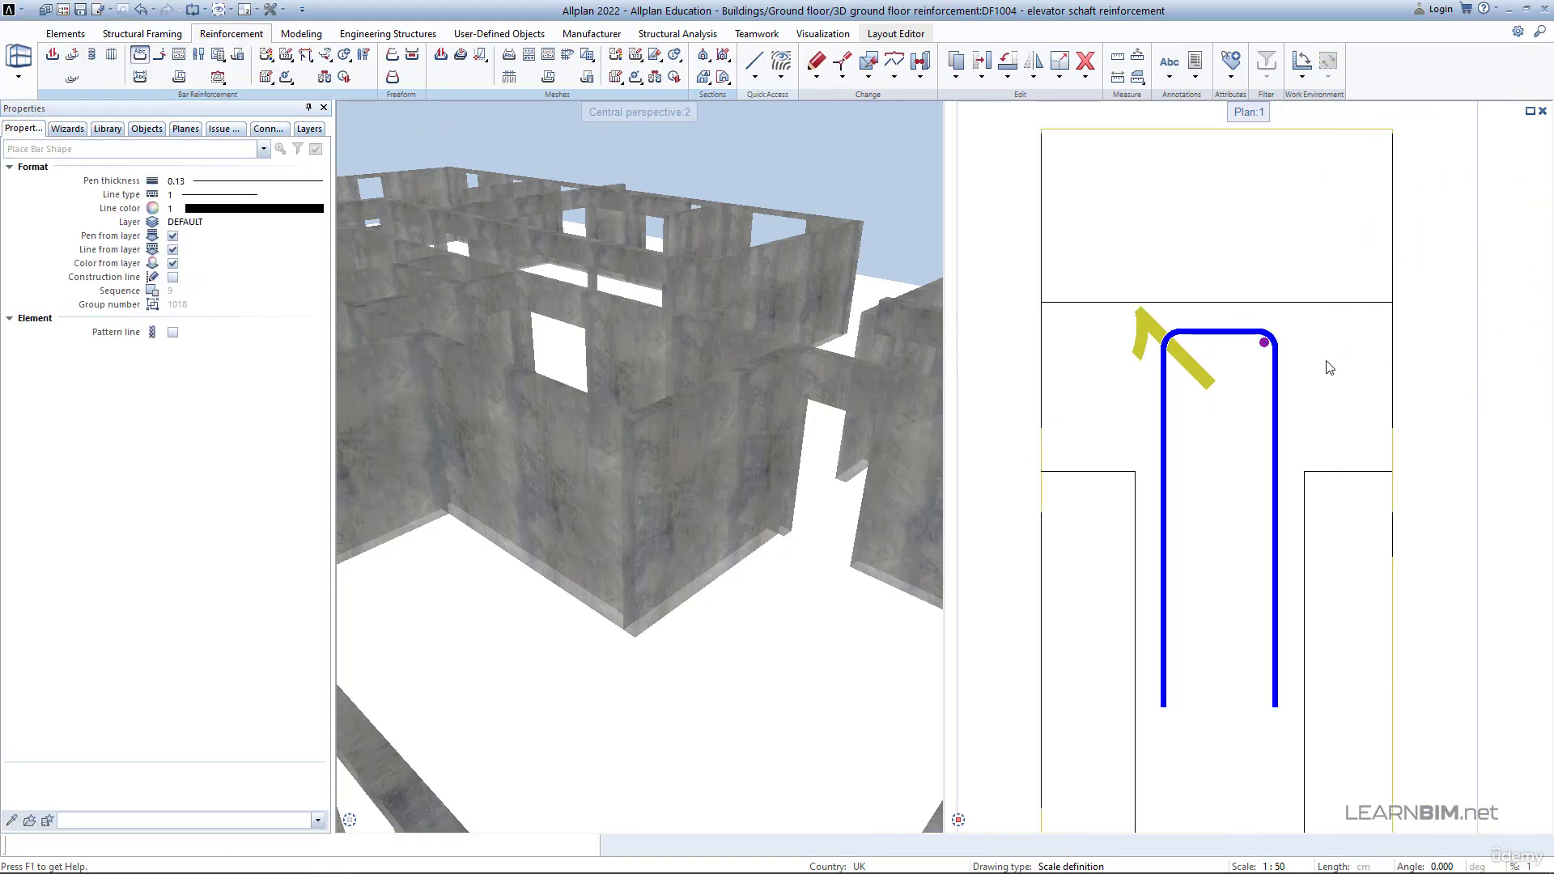
Copy and mirror the point bar about the stirrup's vertical centreline into the opposite upper bend.
left_click(1034, 76)
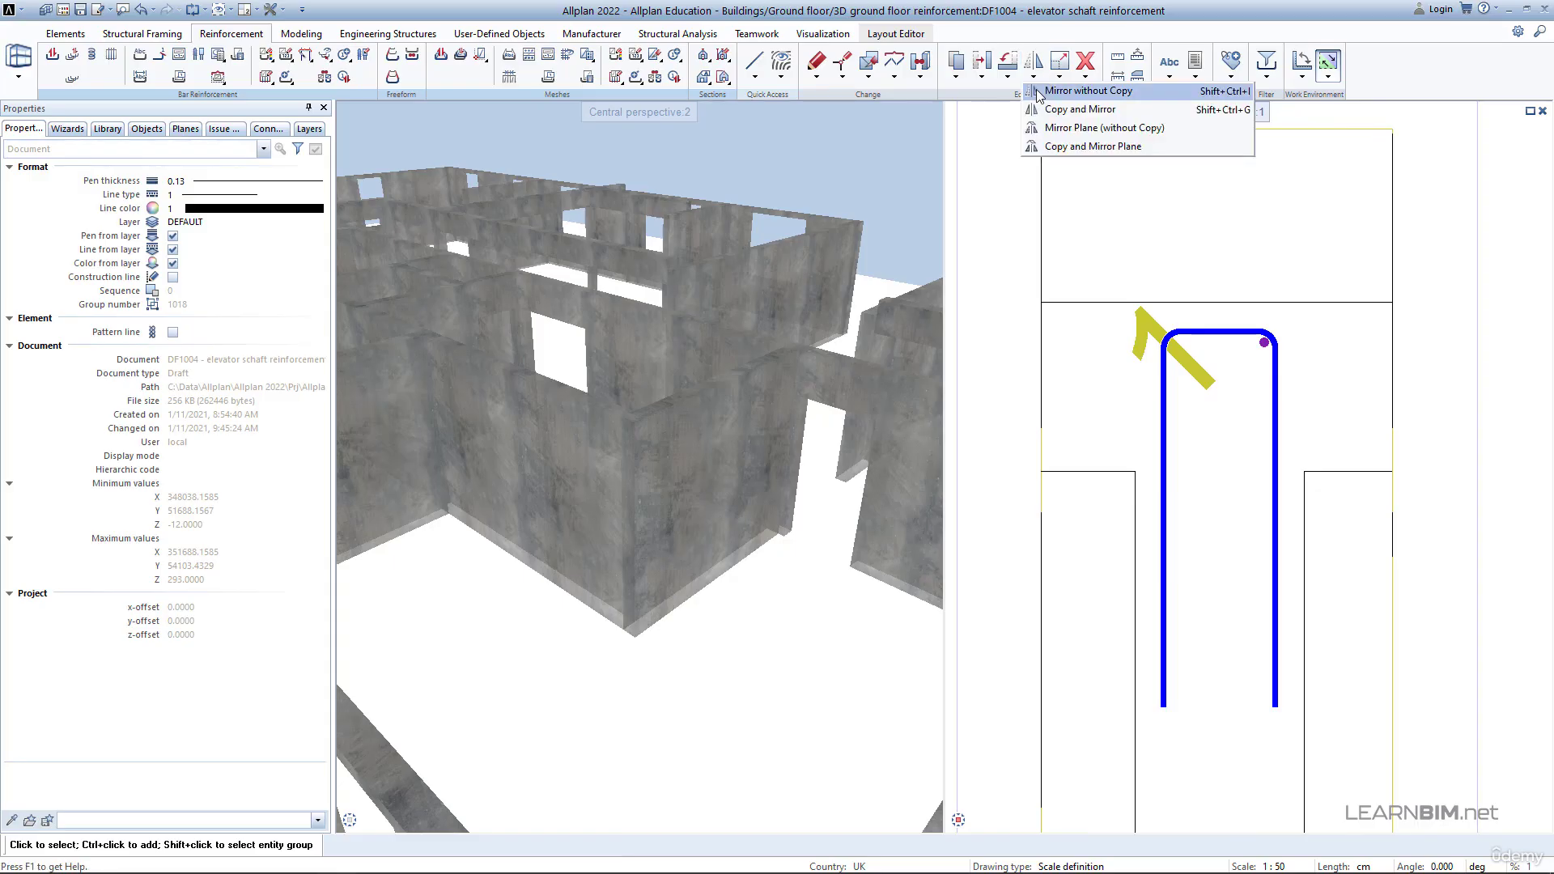
left_click(1046, 110)
left_click_drag(1240, 281, 1316, 390)
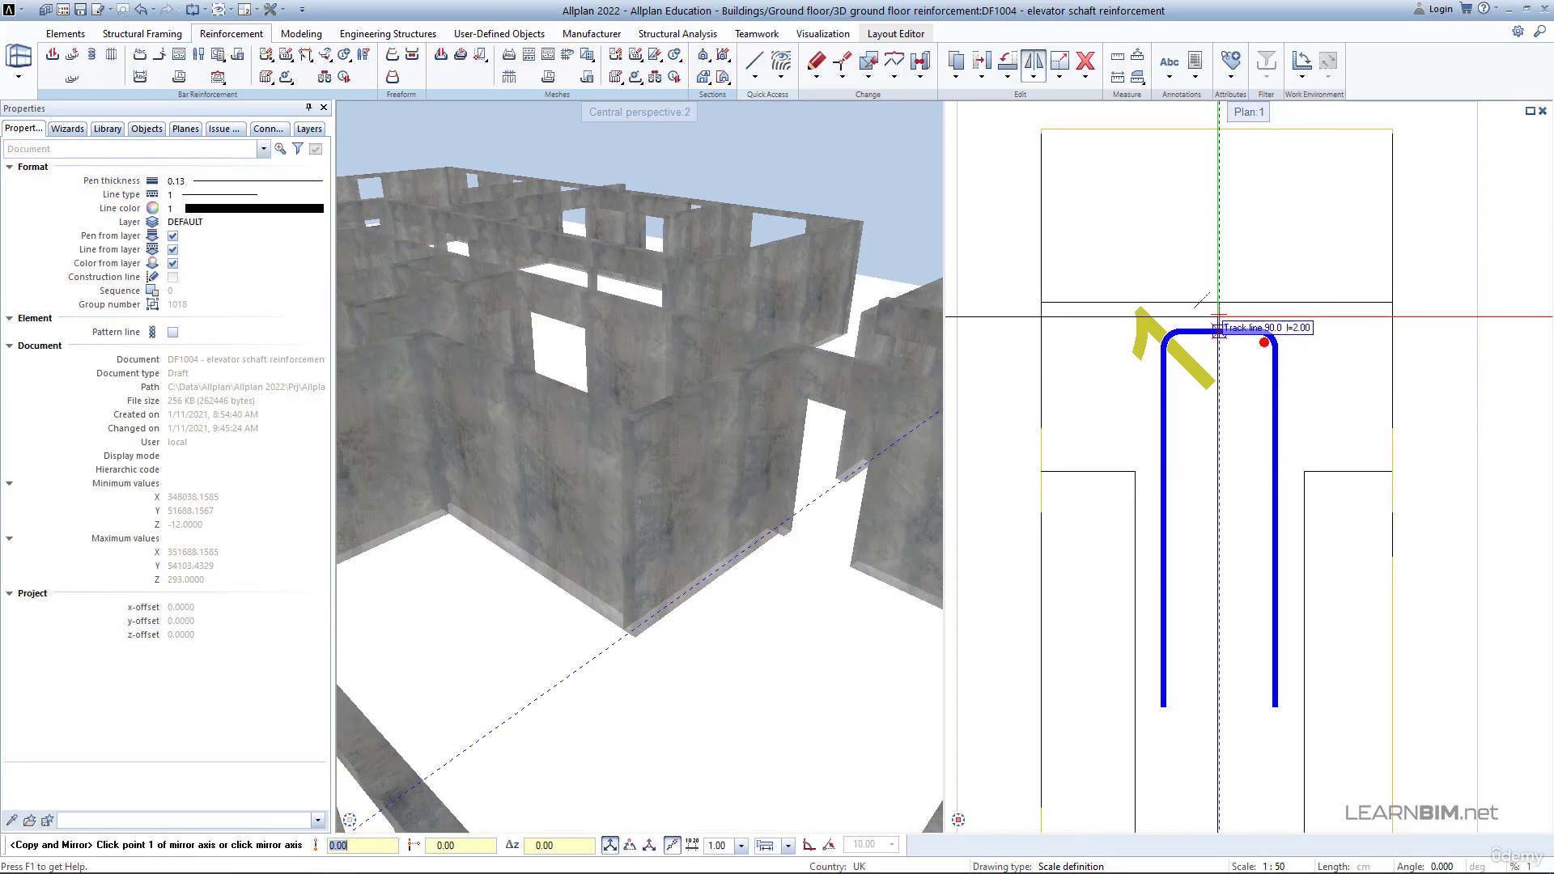
left_click(1219, 315)
left_click(1219, 403)
key("Escape")
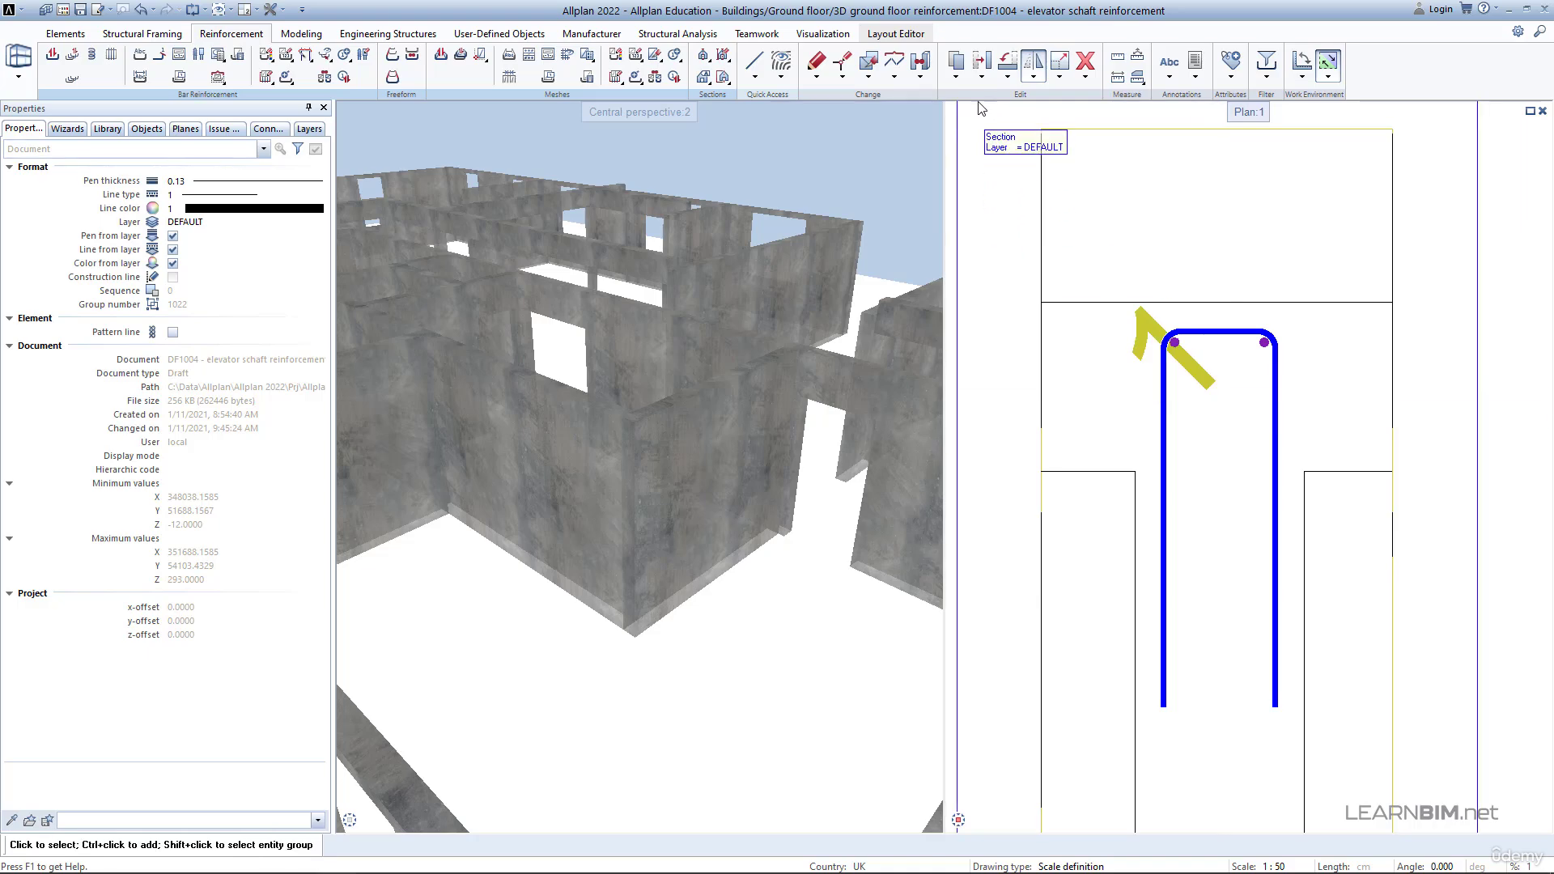
Copy the two upper point bars about 13 cm straight down inside the stirrup.
left_click(956, 78)
left_click(983, 94)
left_click_drag(1099, 320, 1299, 368)
left_click(1265, 342)
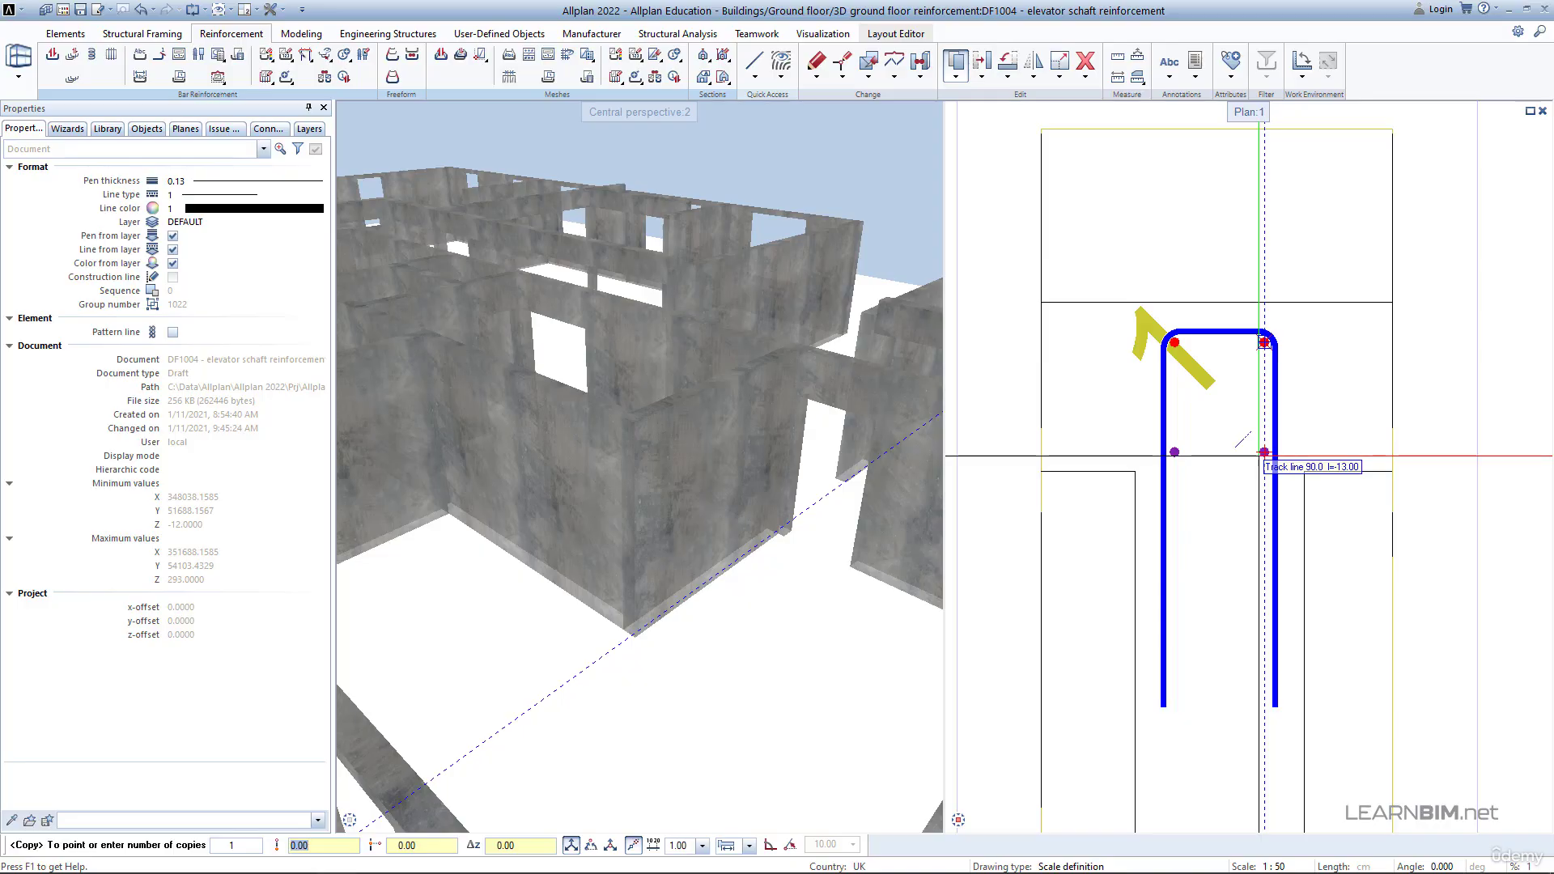
left_click(1262, 452)
key("Escape")
scroll(1114, 333, "down", 2)
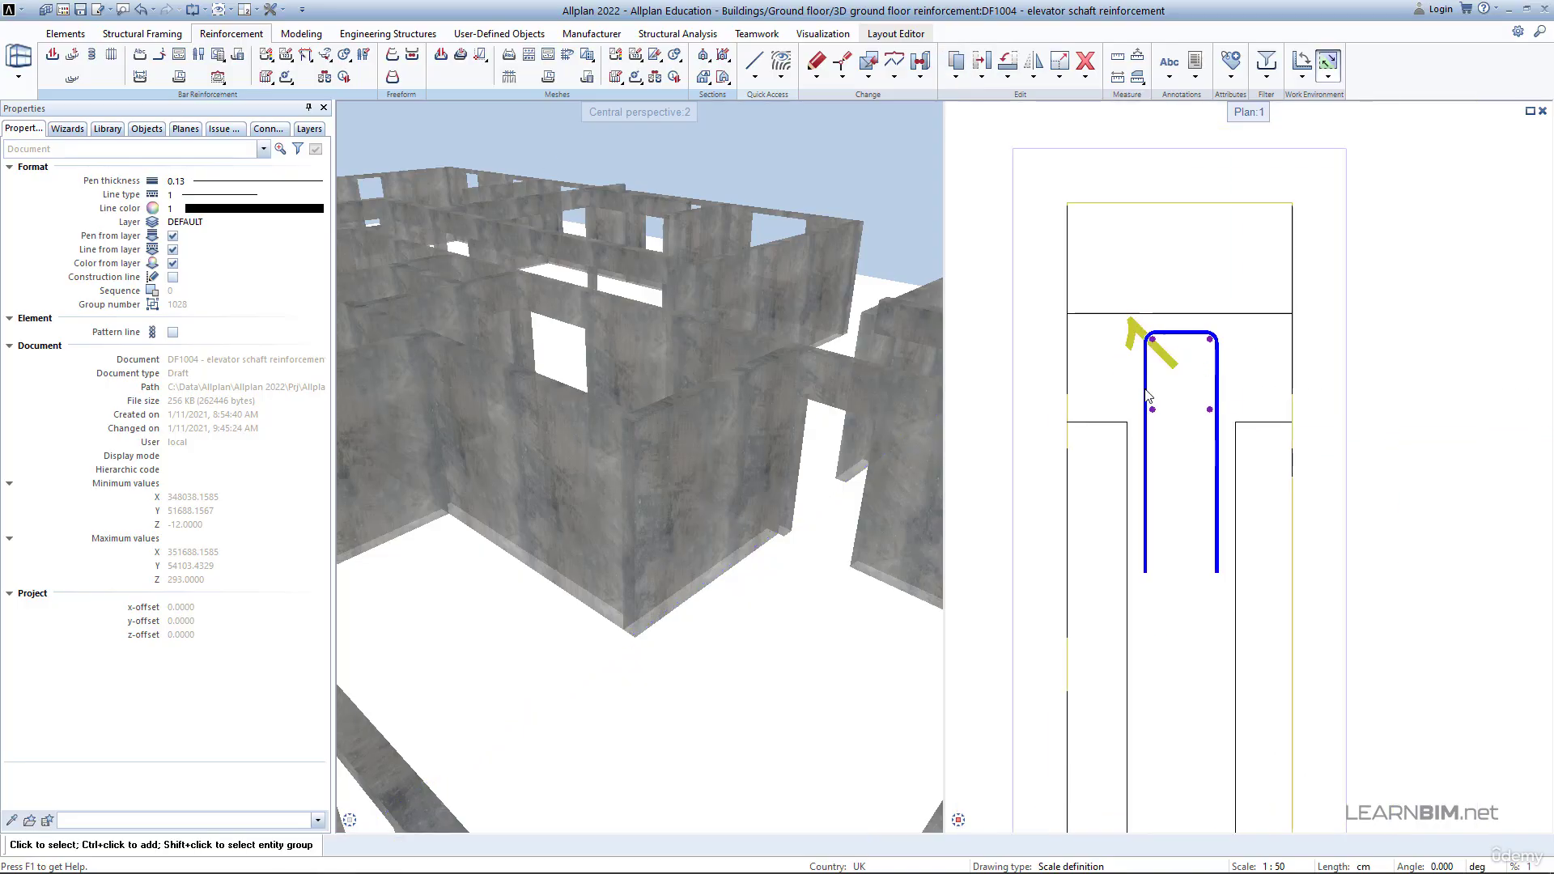
Copy the lower pair of point bars 10 times down the wall with a Y spacing of -20 cm.
scroll(1146, 390, "down", 1)
middle_click_drag(1146, 391, 1130, 339)
left_click(955, 77)
left_click(968, 91)
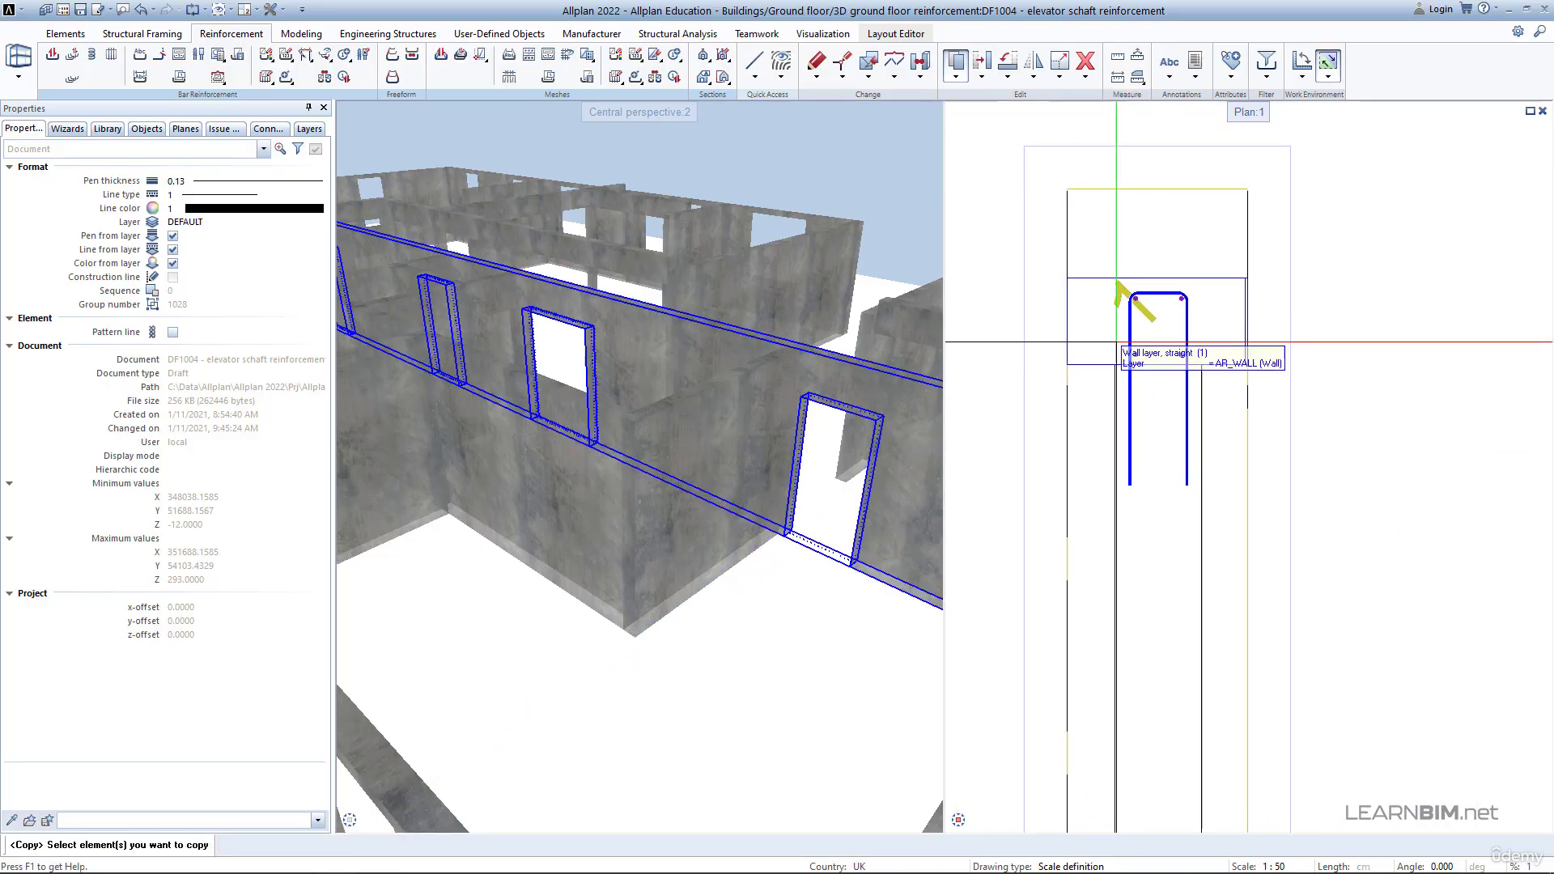
left_click_drag(1113, 348, 1219, 366)
scroll(1142, 357, "up", 3)
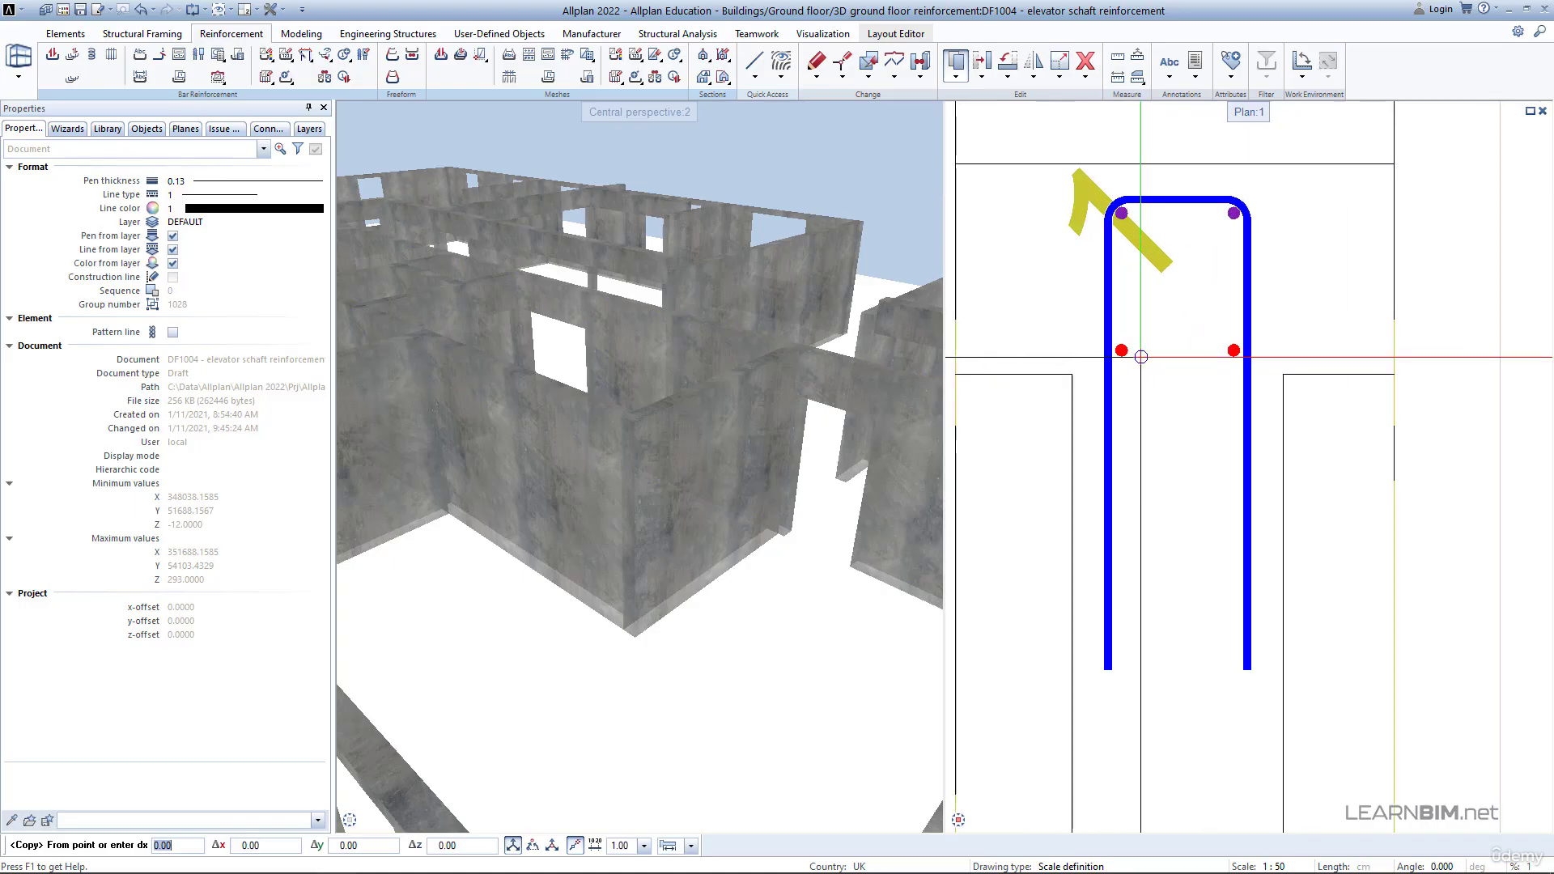
left_click(1121, 351)
scroll(1121, 350, "down", 1)
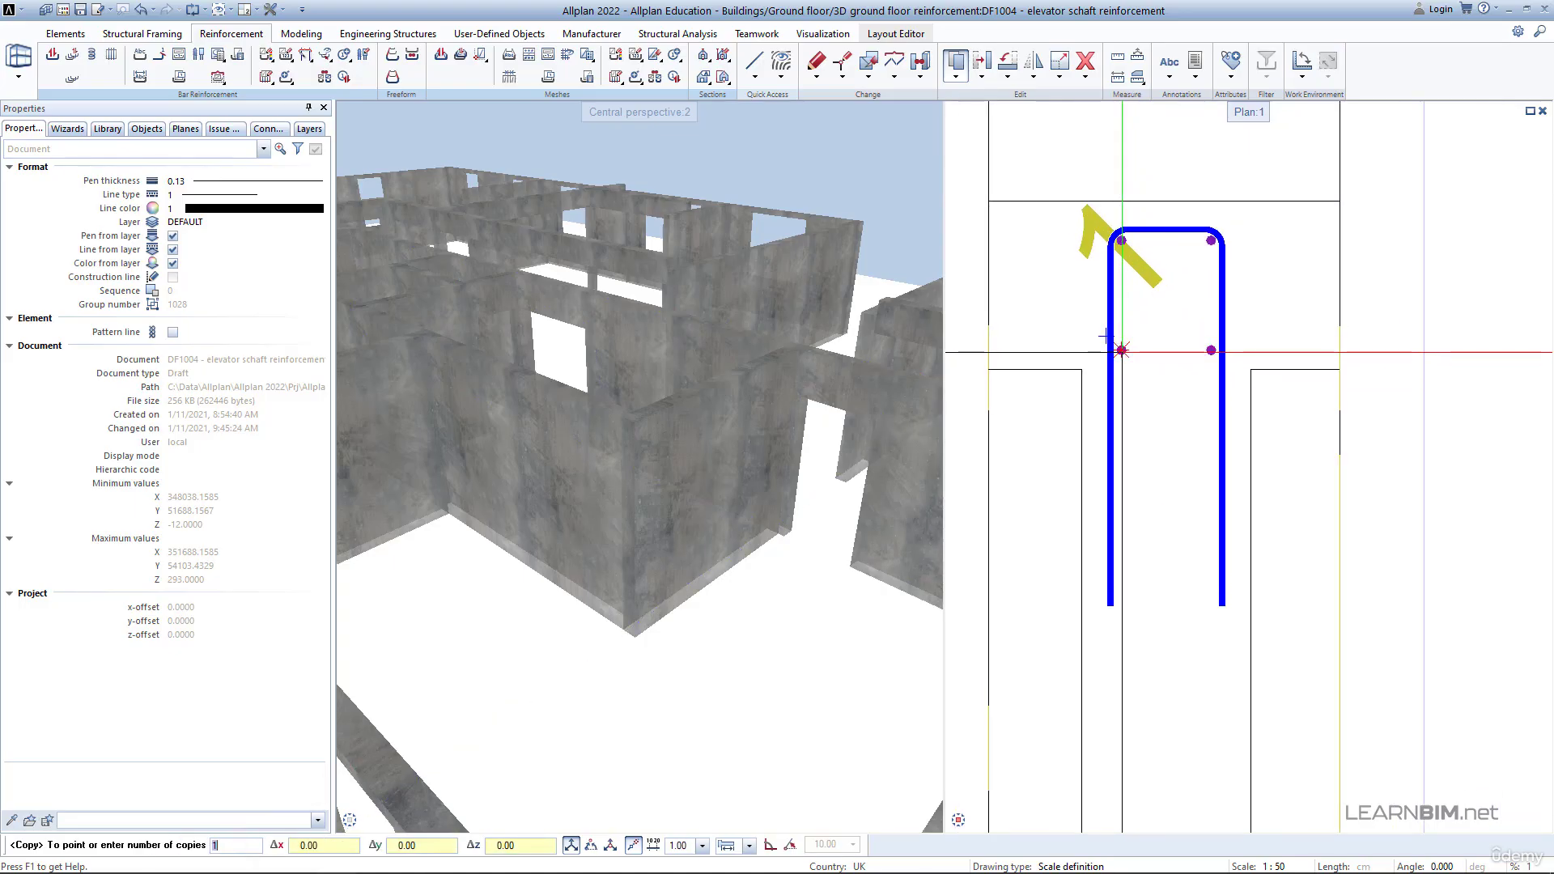
type("10")
key("Tab")
key("Tab")
key("BackSpace")
type("-20")
key("Return")
scroll(1123, 351, "down", 5)
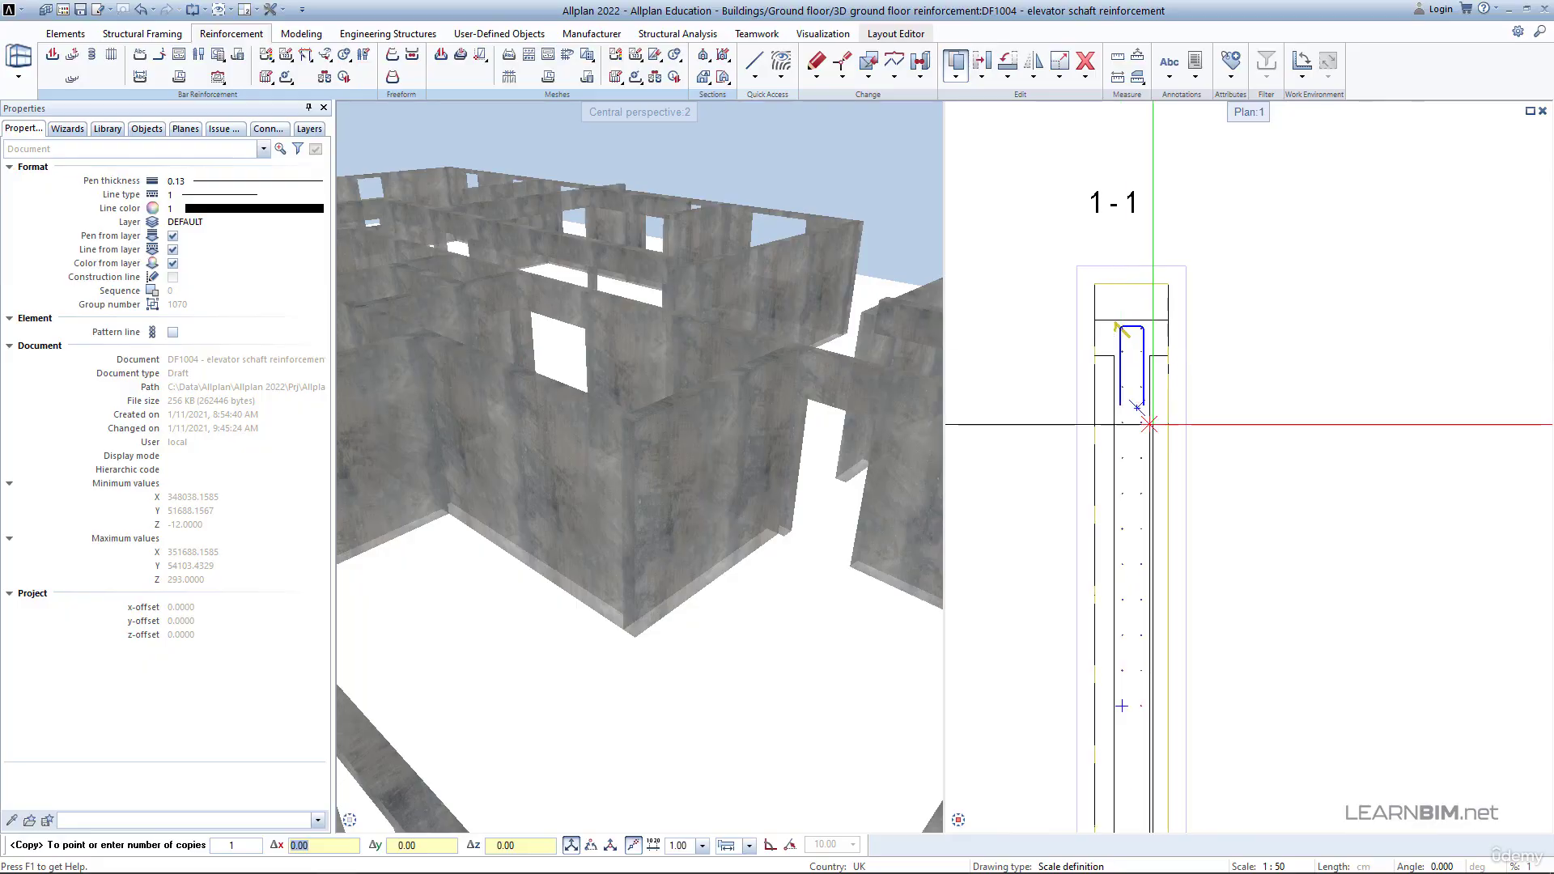
middle_click_drag(1149, 423, 1209, 314)
key("Escape")
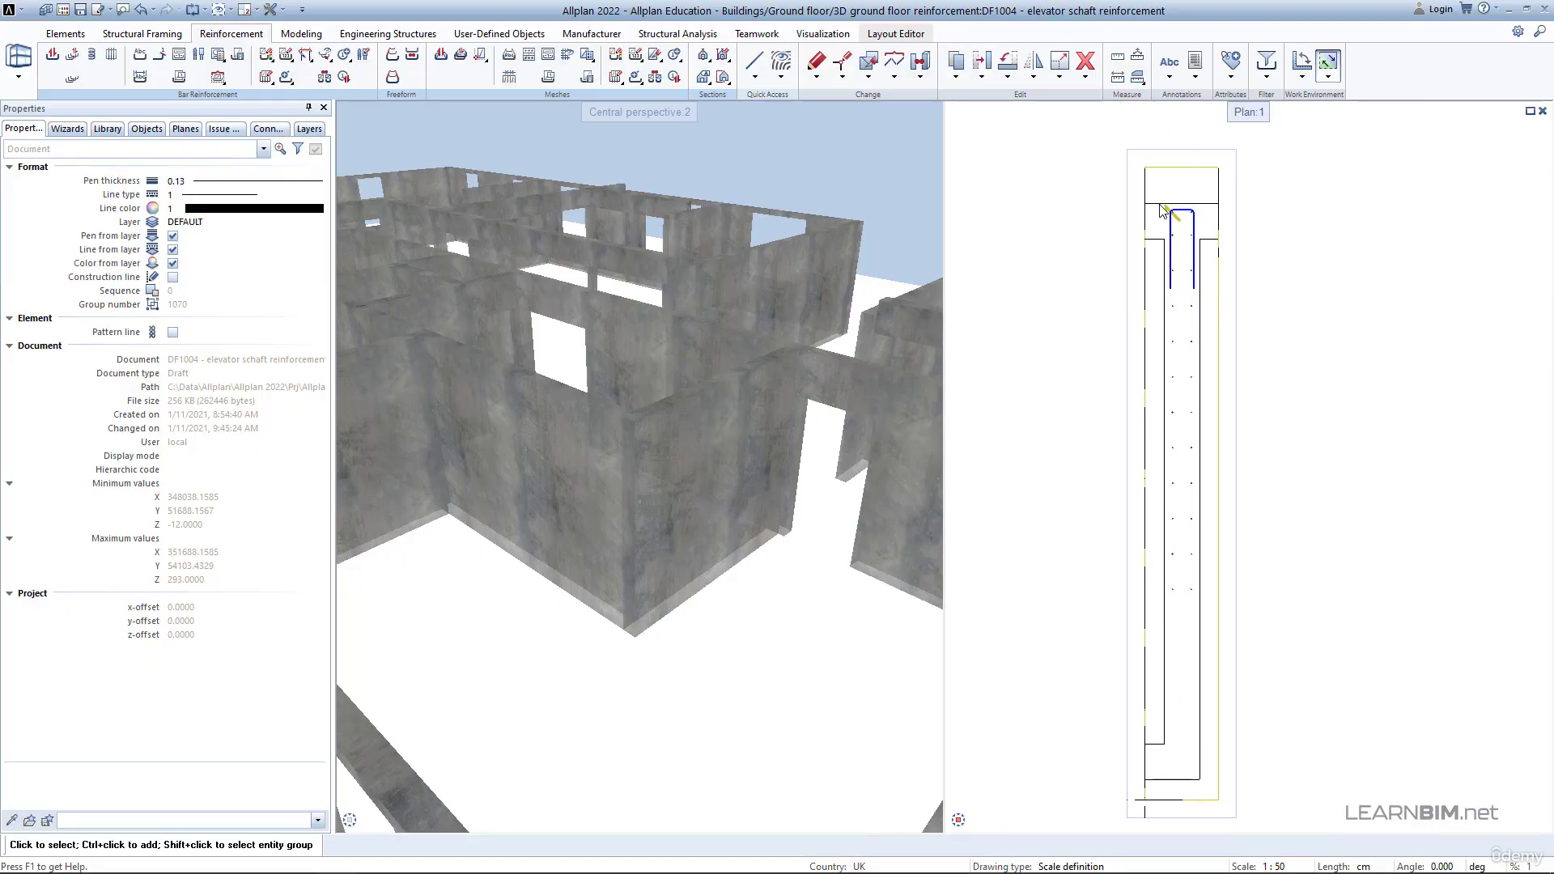
Copy and mirror the upper stirrup and the point bars inside it about the wall's horizontal midline to the lower end.
left_click(1059, 79)
left_click(1077, 114)
scroll(1192, 212, "up", 5)
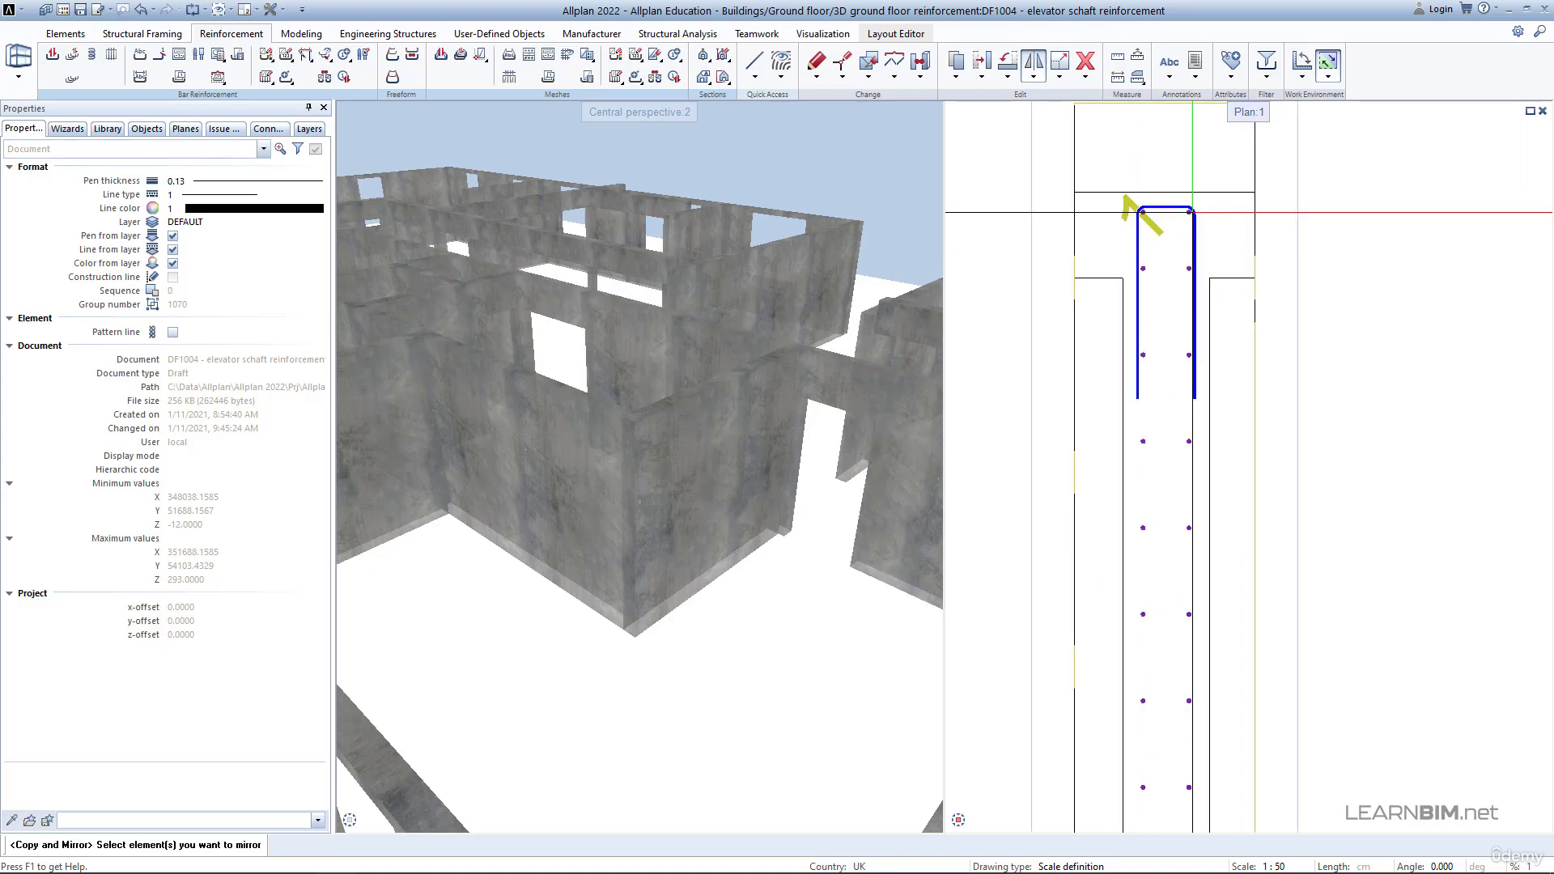
left_click_drag(1118, 173, 1230, 407)
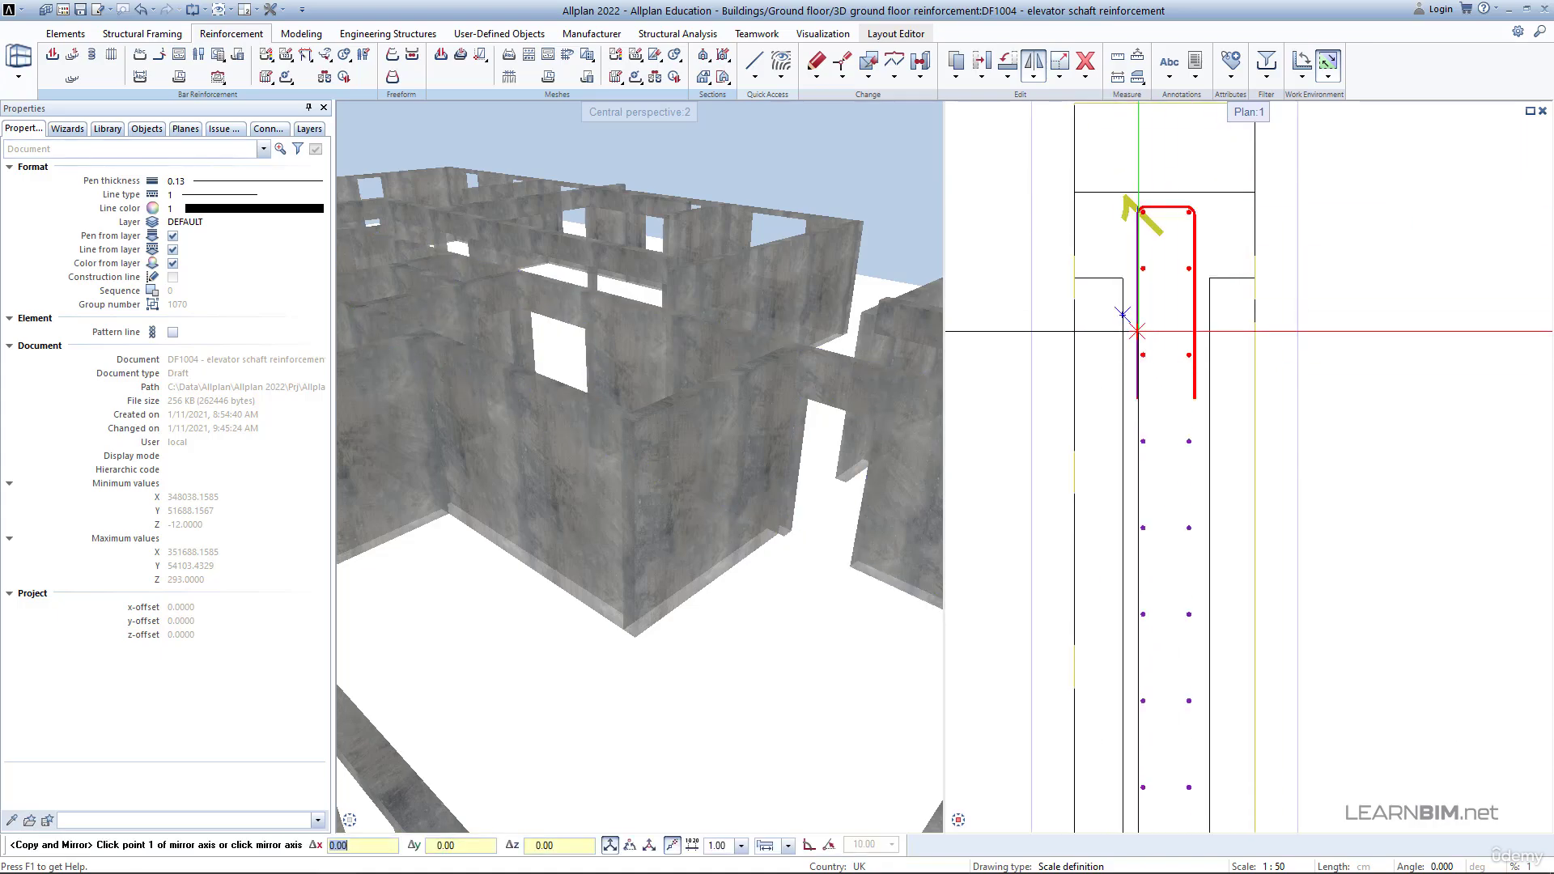
right_click(1123, 280)
left_click(1162, 411)
scroll(1145, 373, "down", 3)
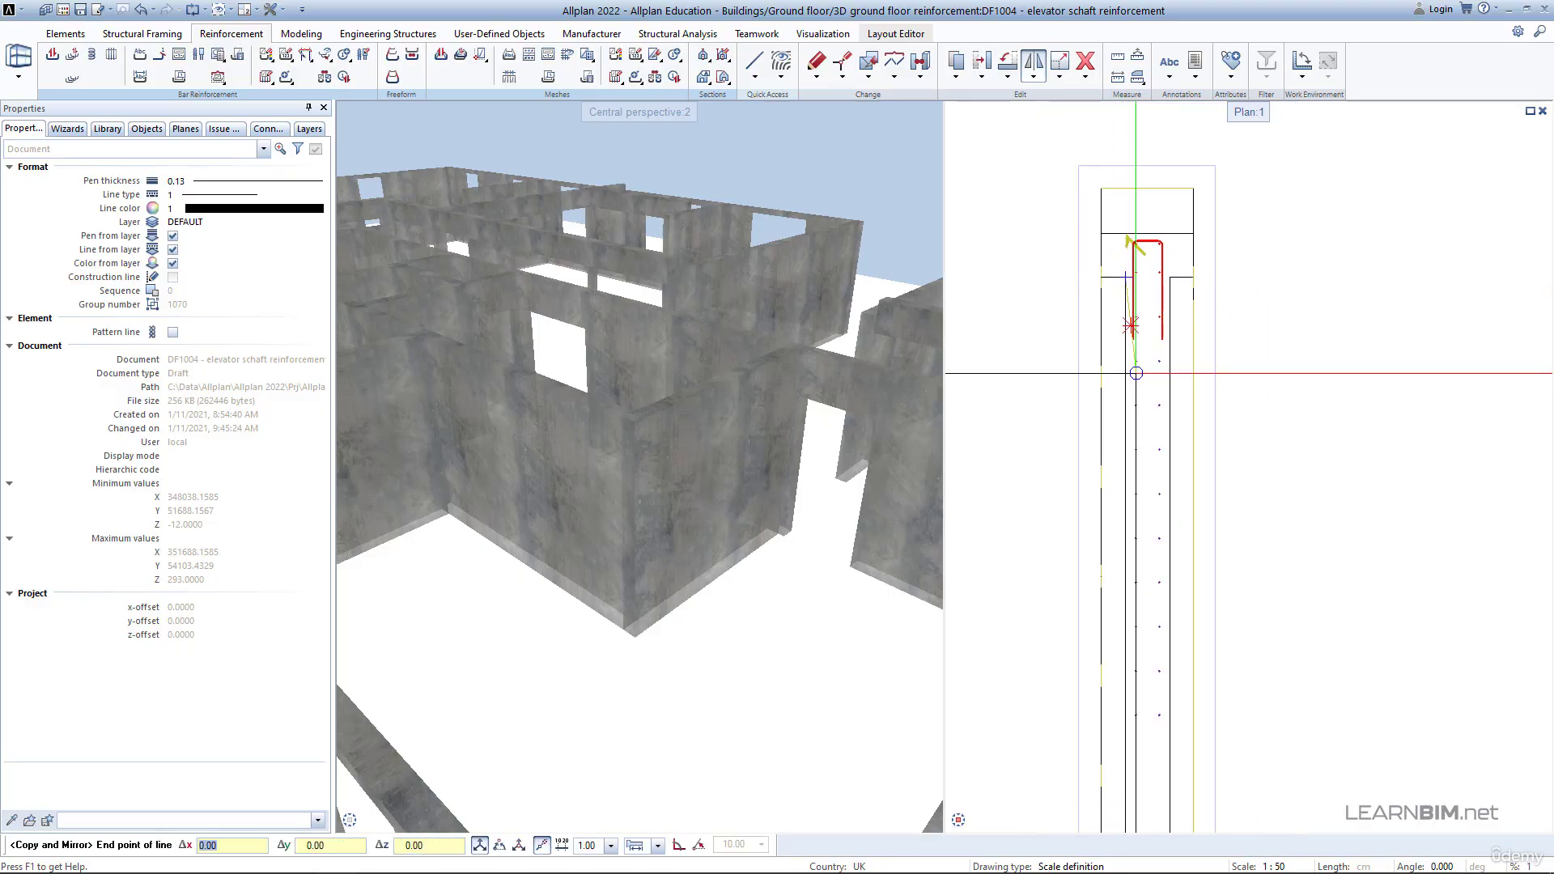
scroll(1149, 672, "up", 2)
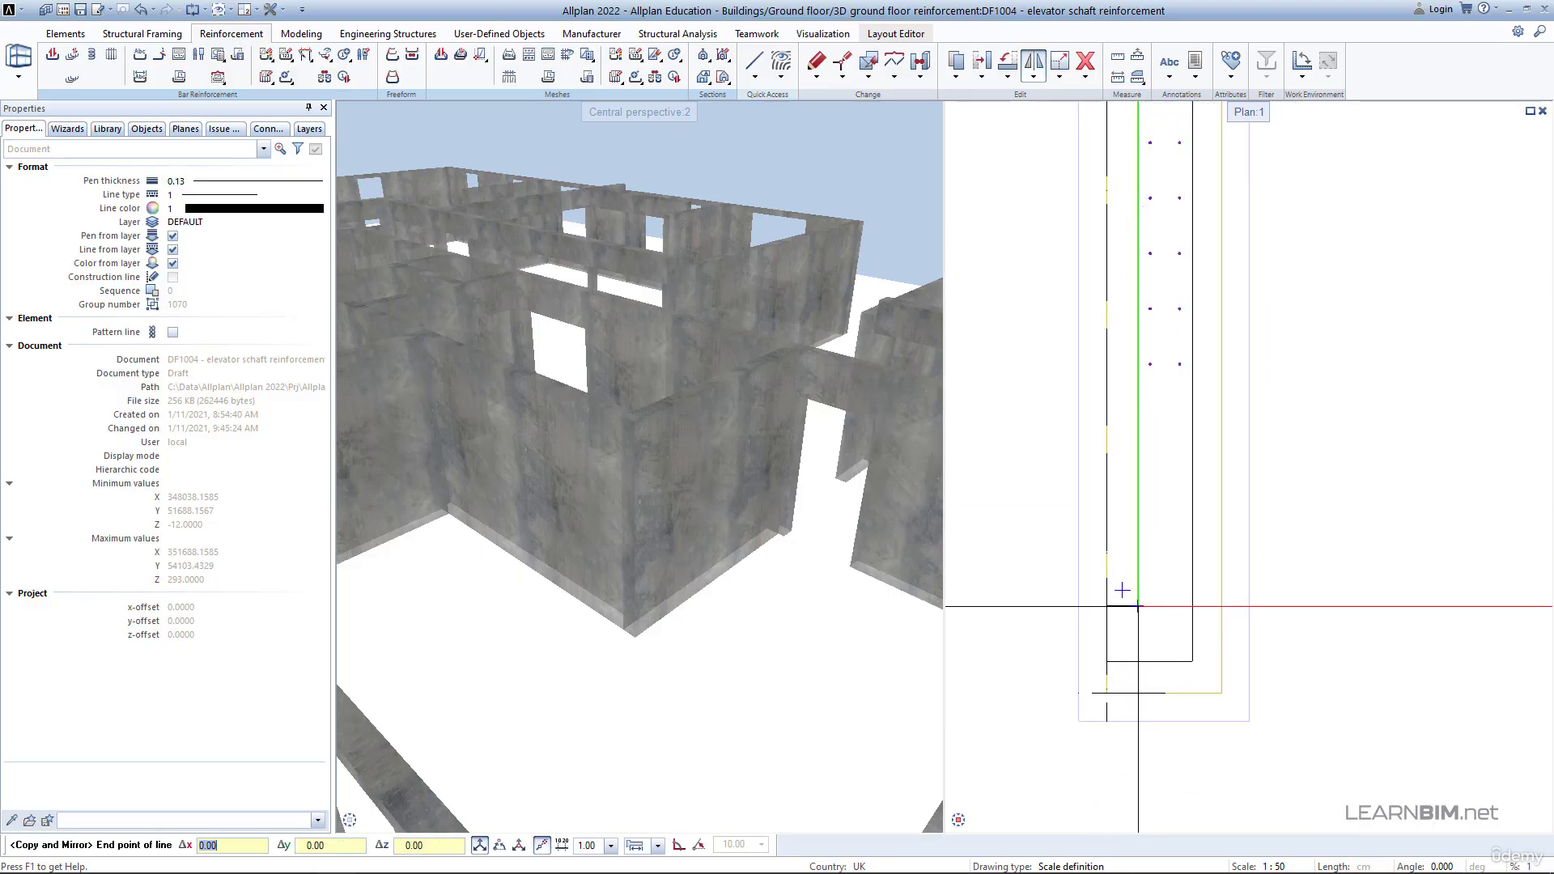
left_click(1138, 606)
scroll(1285, 417, "down", 1)
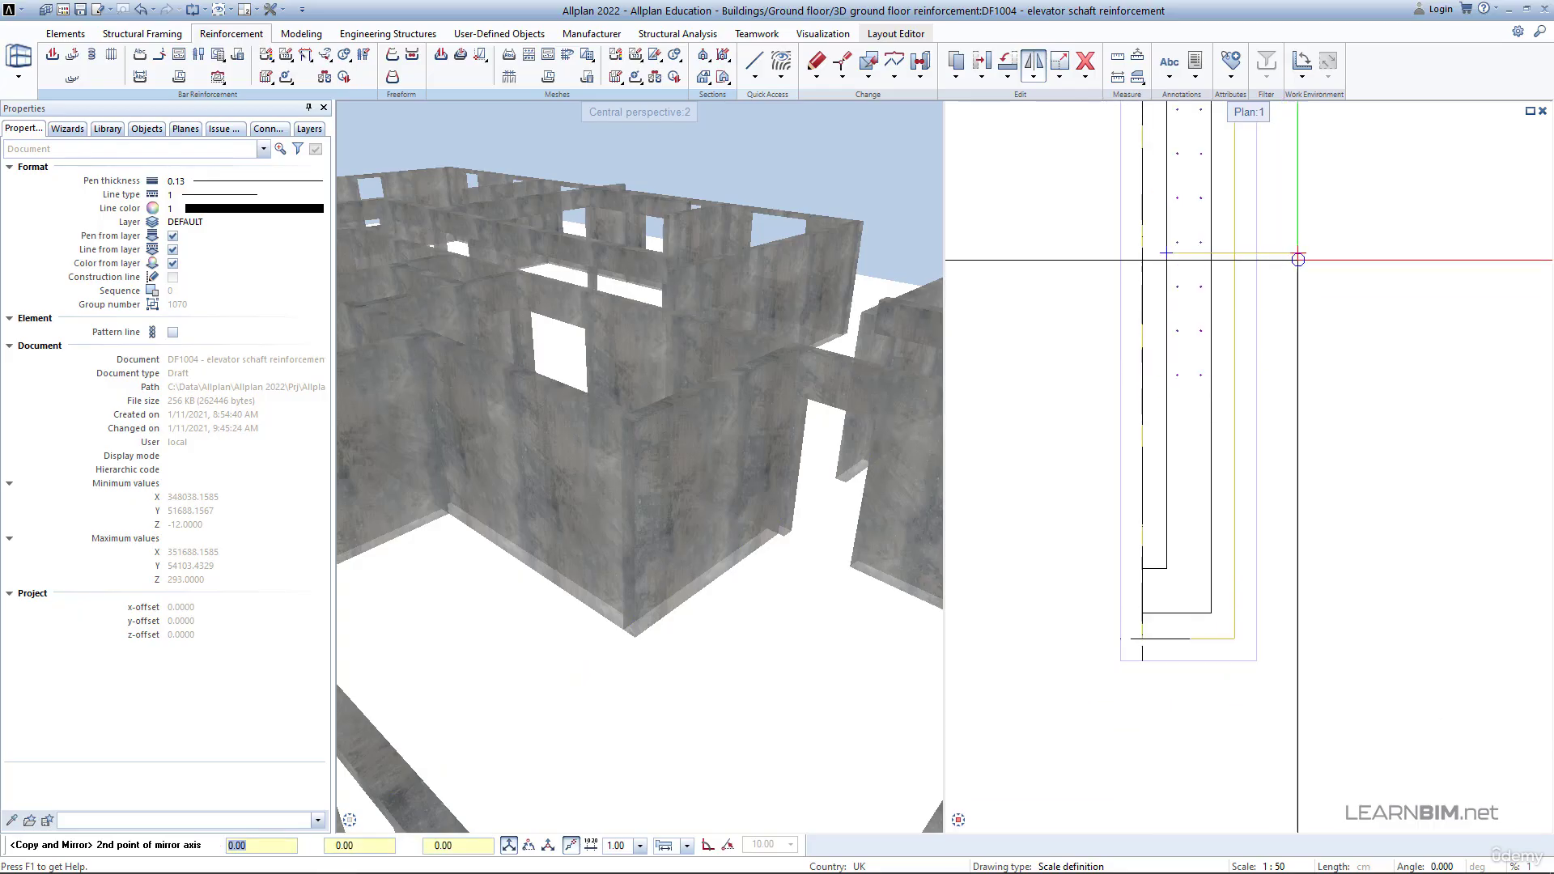
left_click(1315, 241)
key("Escape")
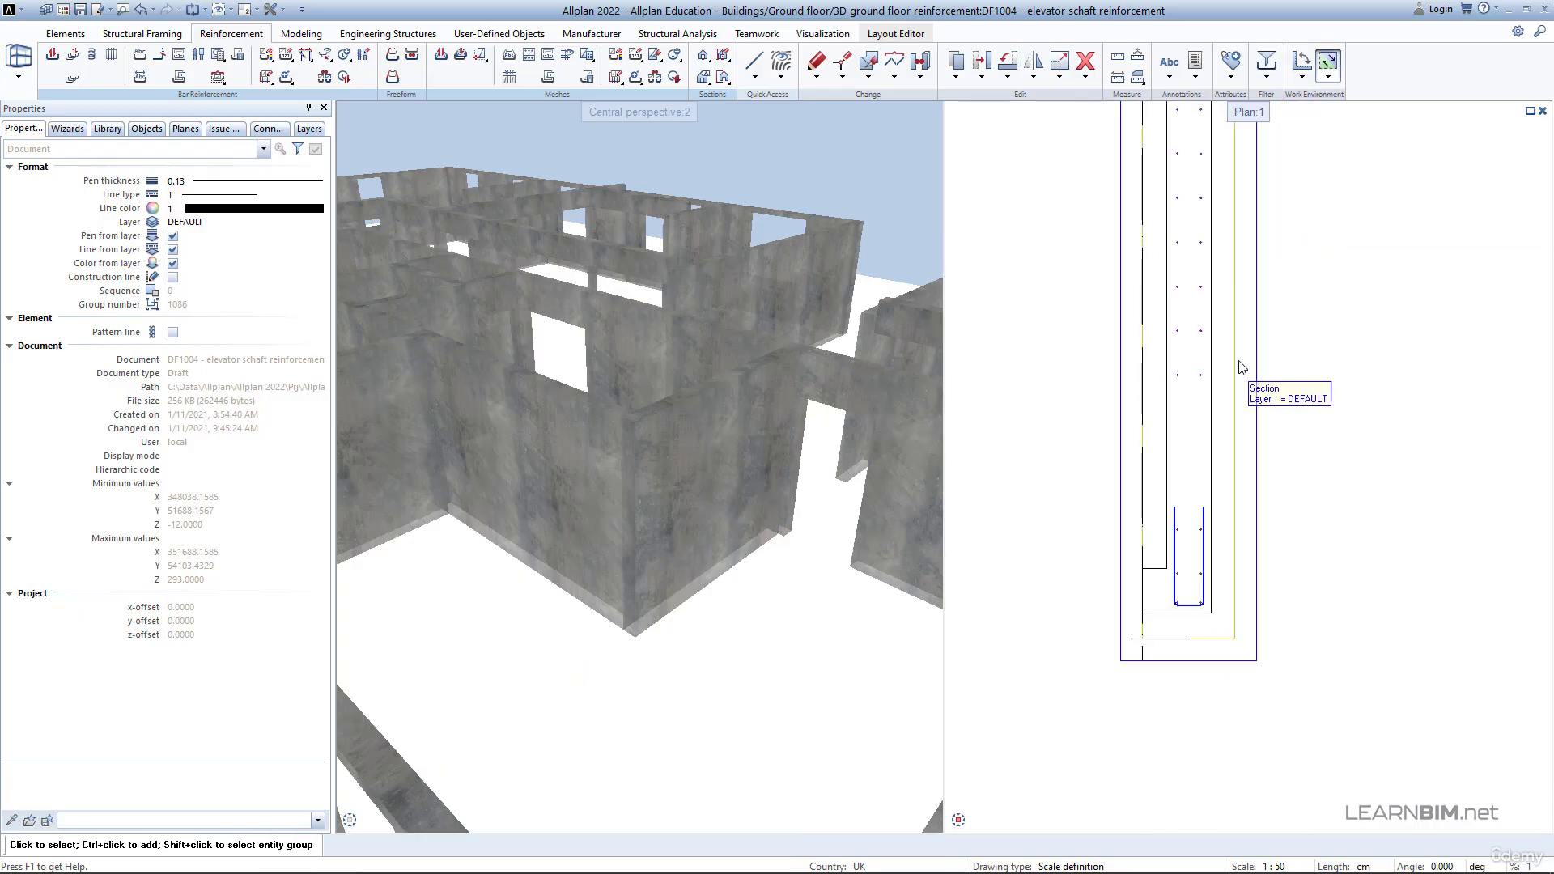
Copy the lowest two pairs of the intermediate point bars down by two bar spacings, filling the gap above the lower stirrup.
scroll(1229, 371, "up", 2)
middle_click_drag(1229, 371, 1245, 345)
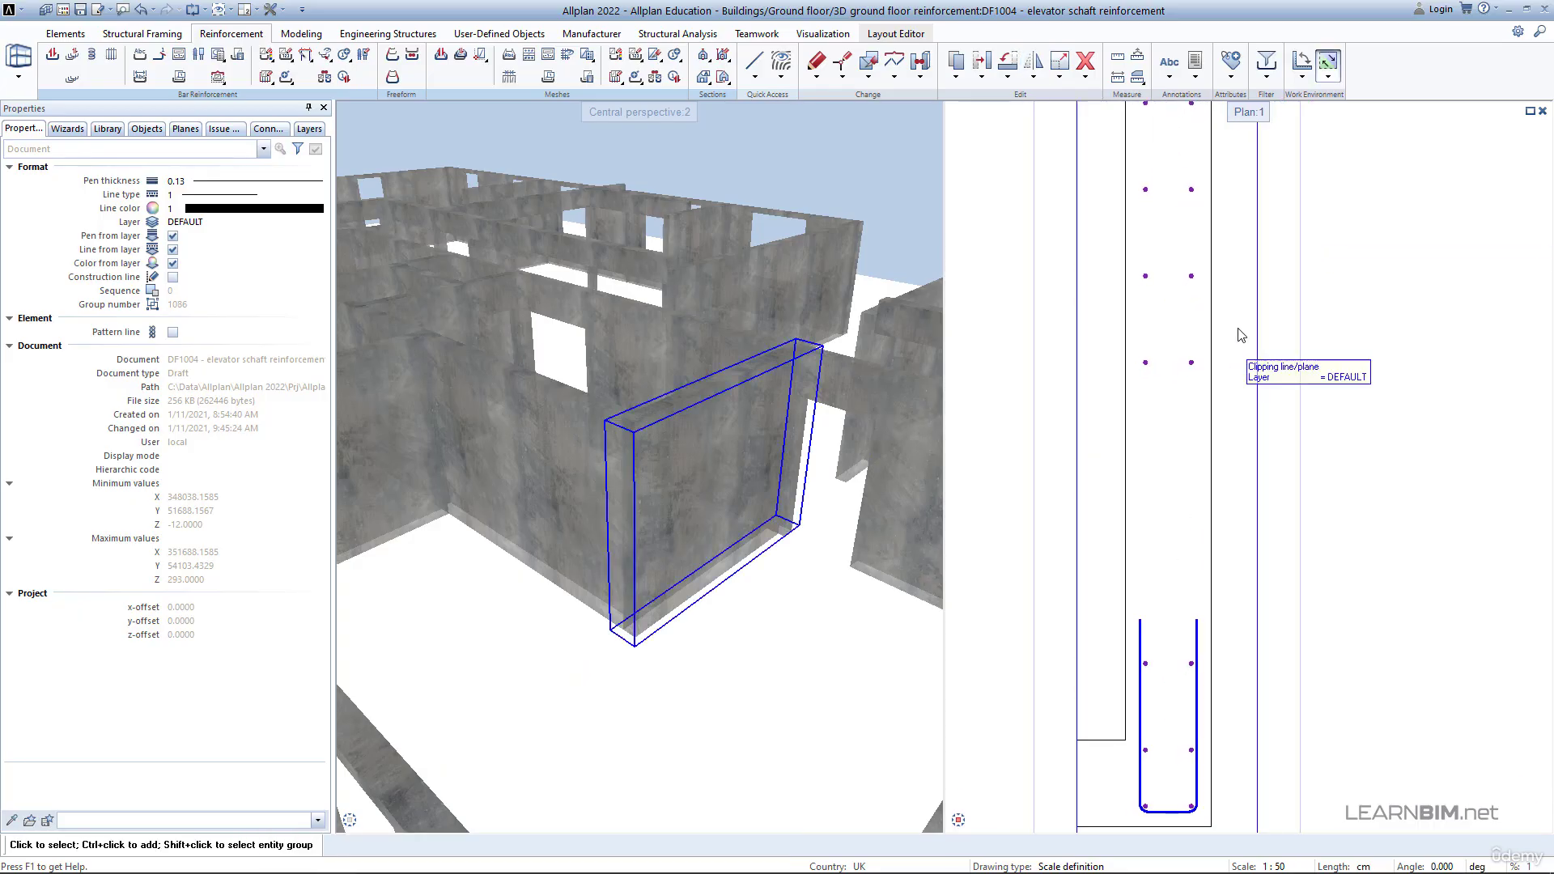
left_click(957, 61)
left_click_drag(1101, 253, 1254, 406)
scroll(1155, 191, "up", 2)
scroll(1133, 176, "up", 1)
left_click(1131, 177)
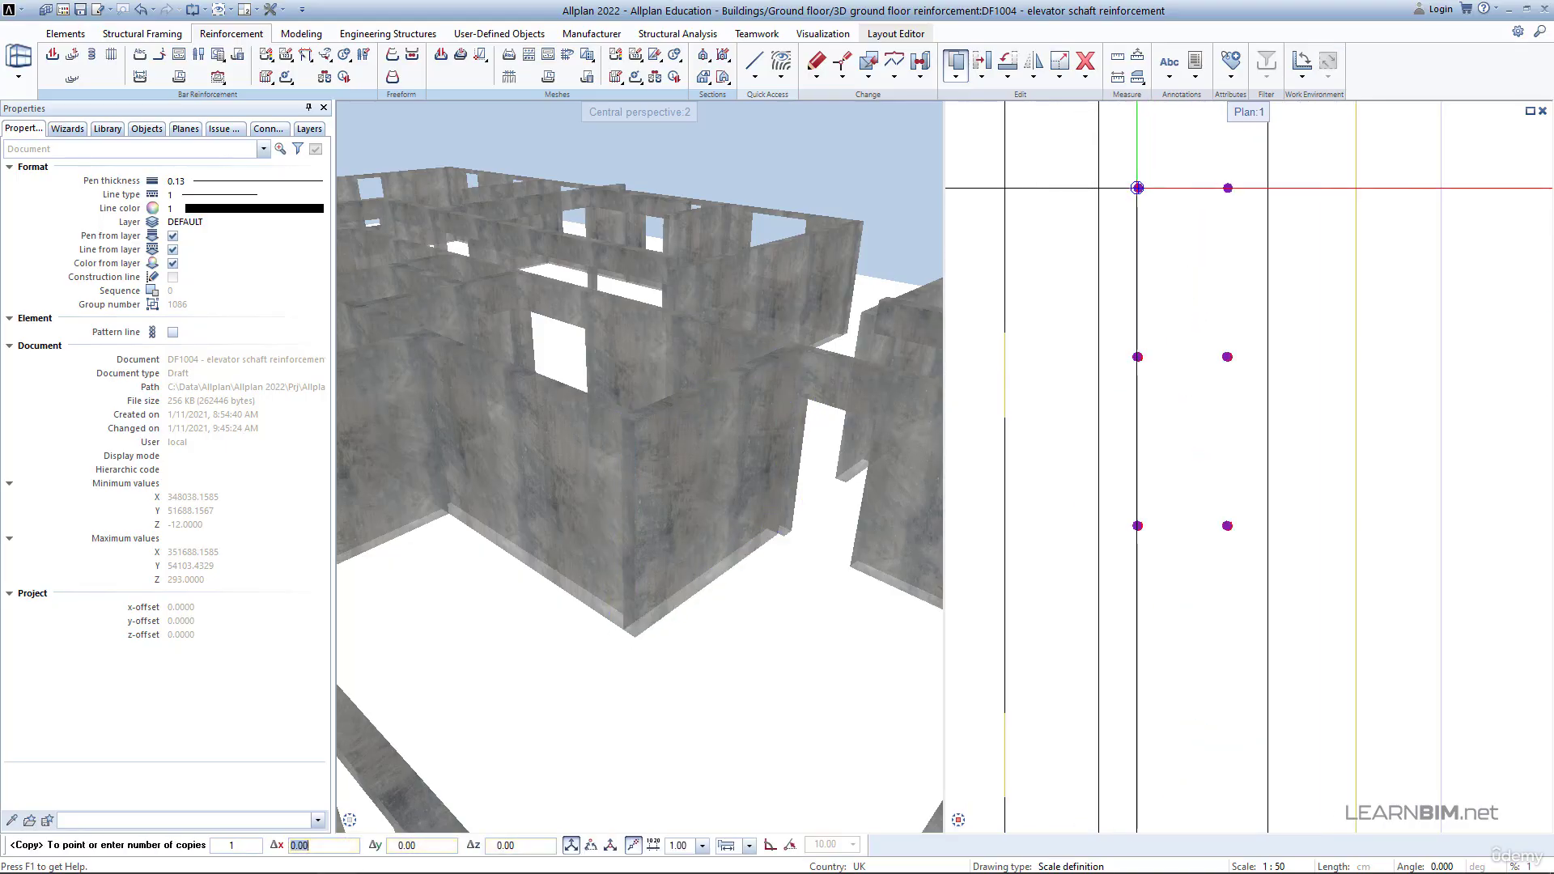
left_click(1122, 510)
scroll(1134, 526, "down", 3)
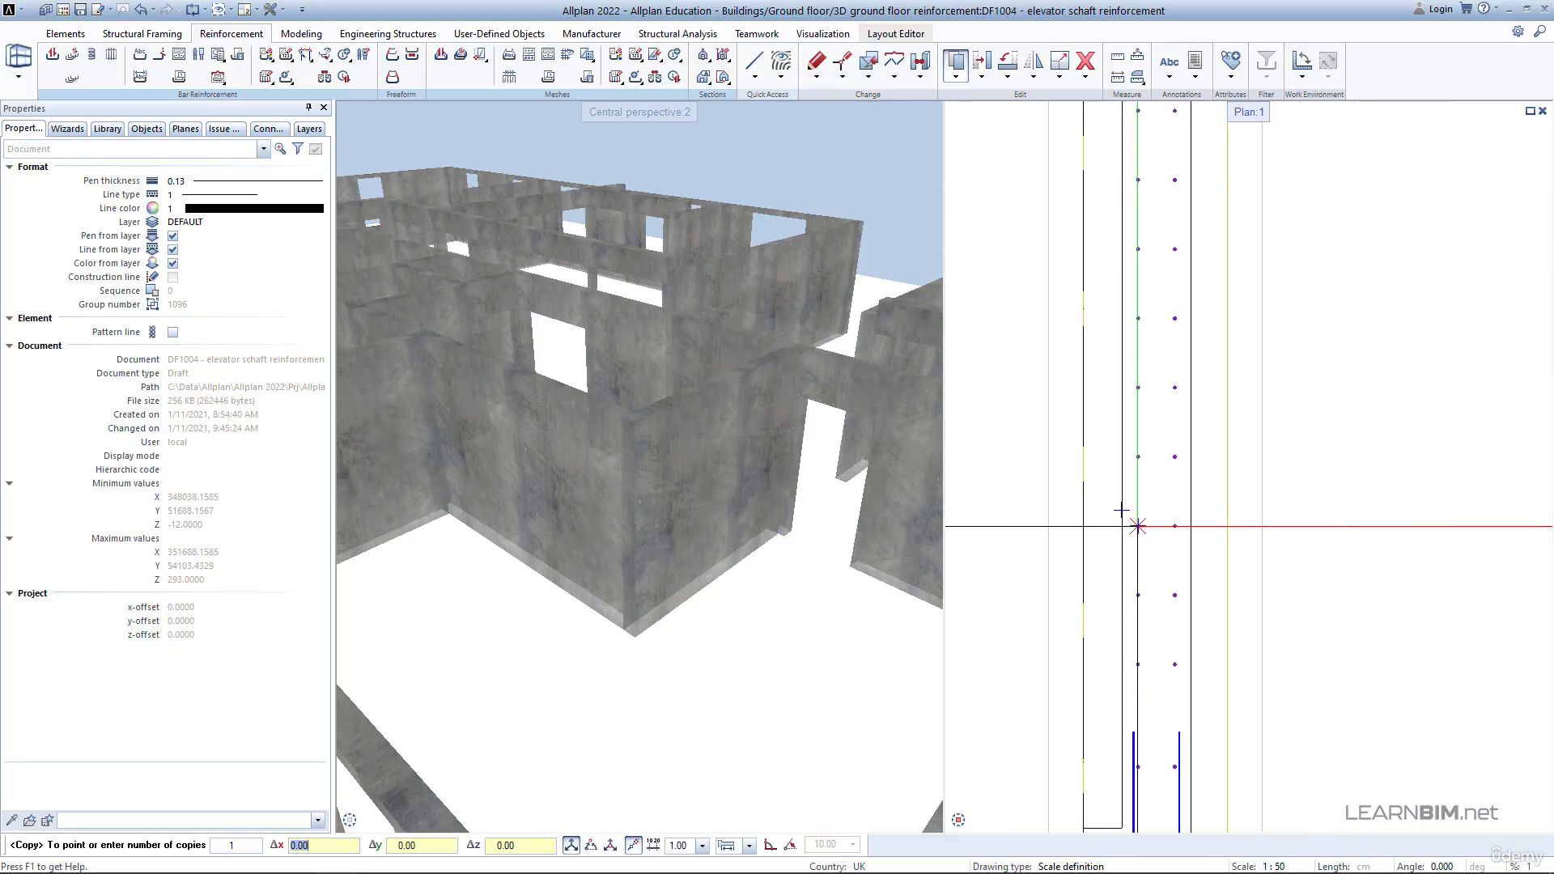
key("Escape")
Extrude all stirrups and point bars of section 1-1 along the wall's vertical edge in the perspective view.
scroll(1199, 502, "down", 3)
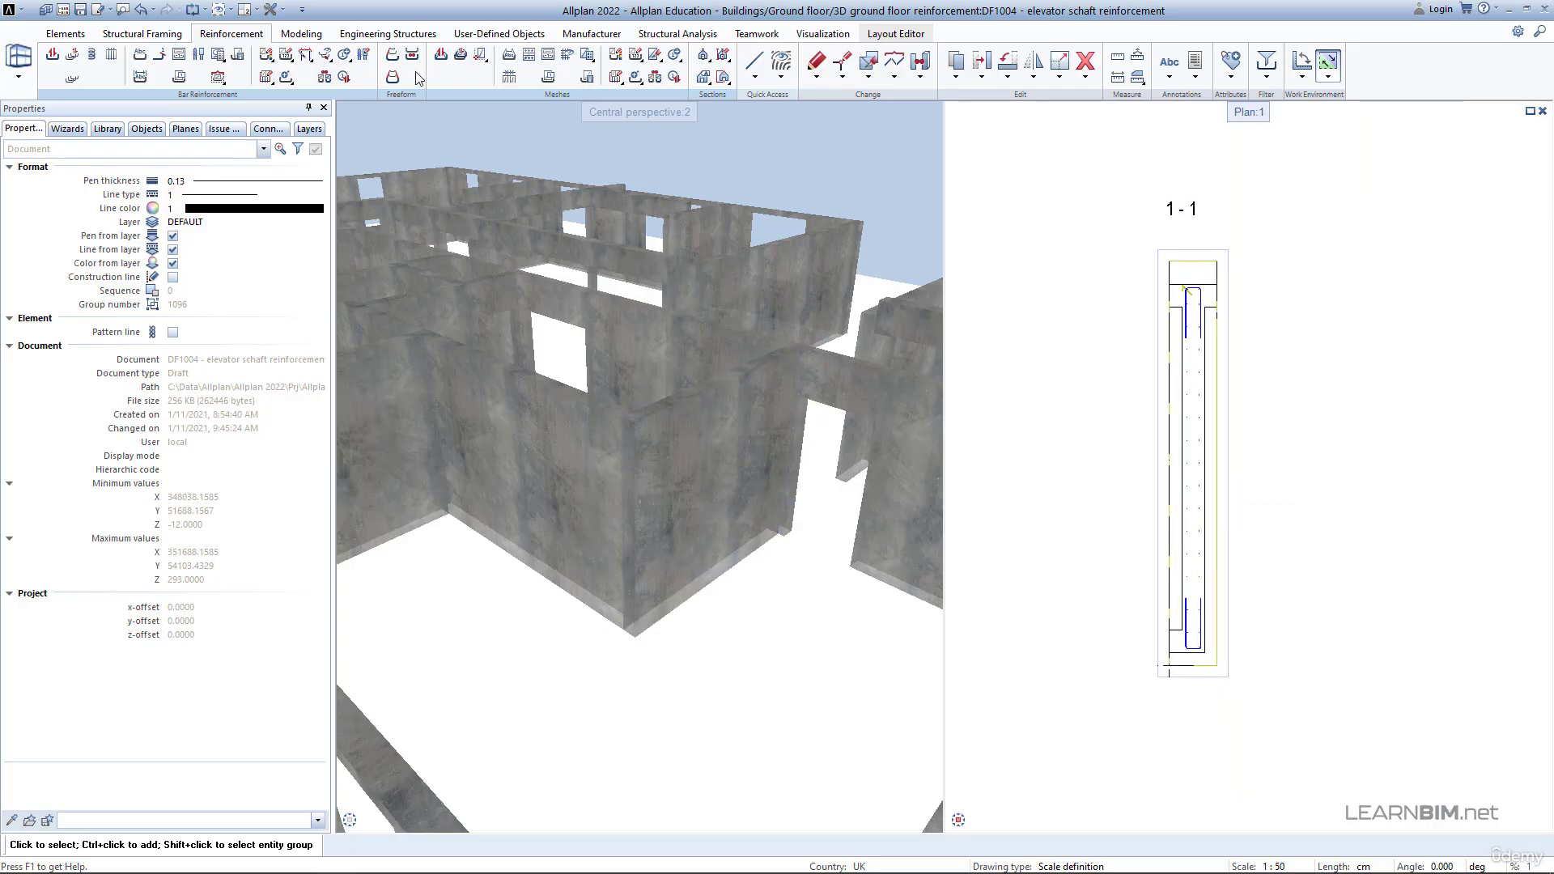
left_click(393, 57)
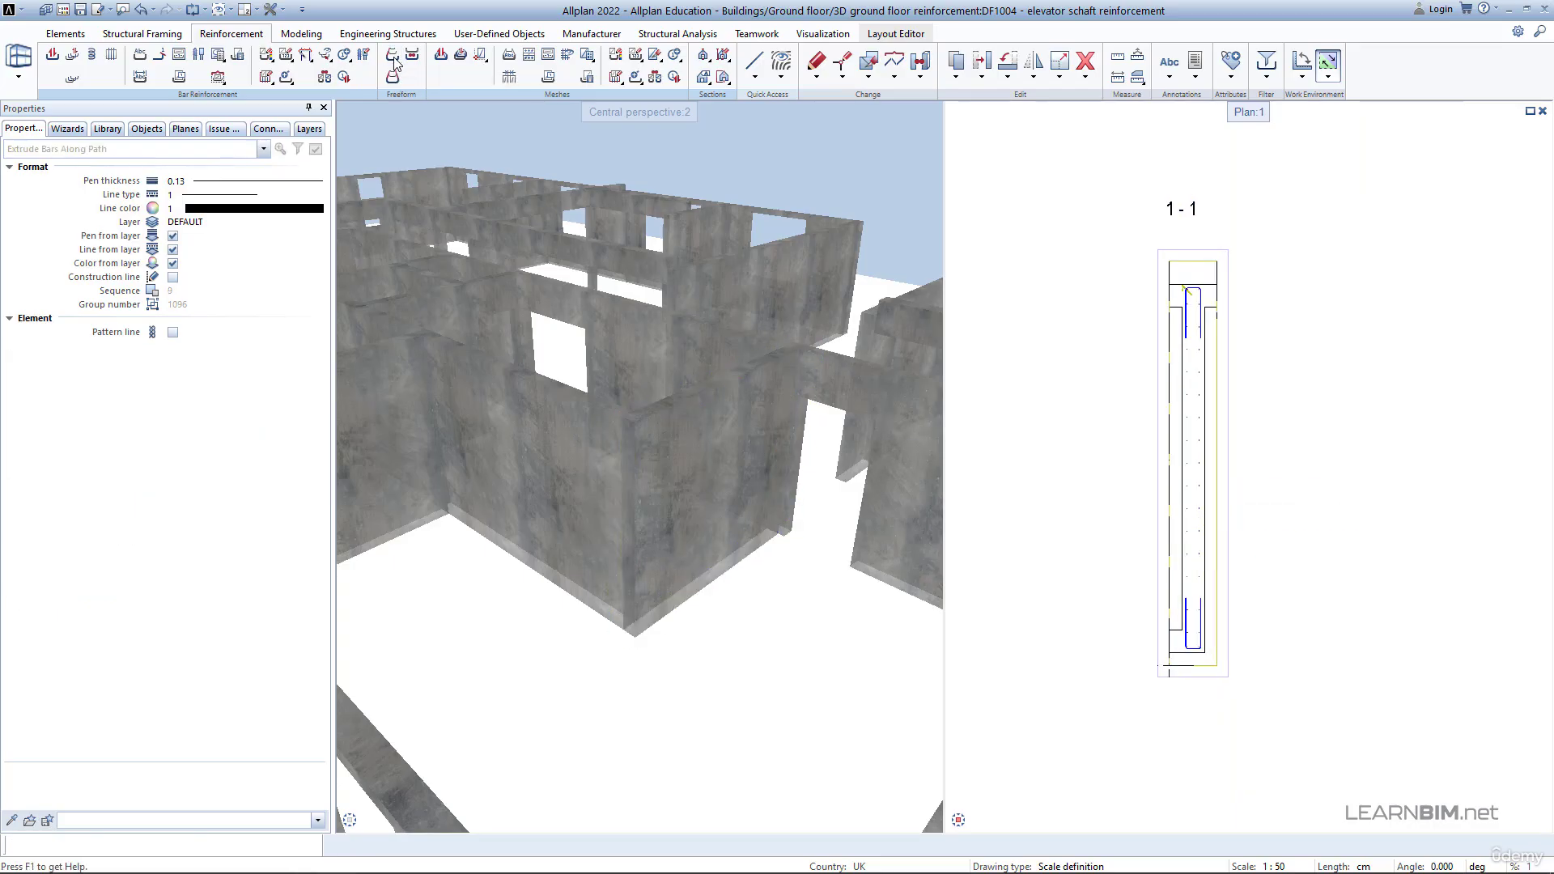
left_click_drag(1127, 267, 1263, 693)
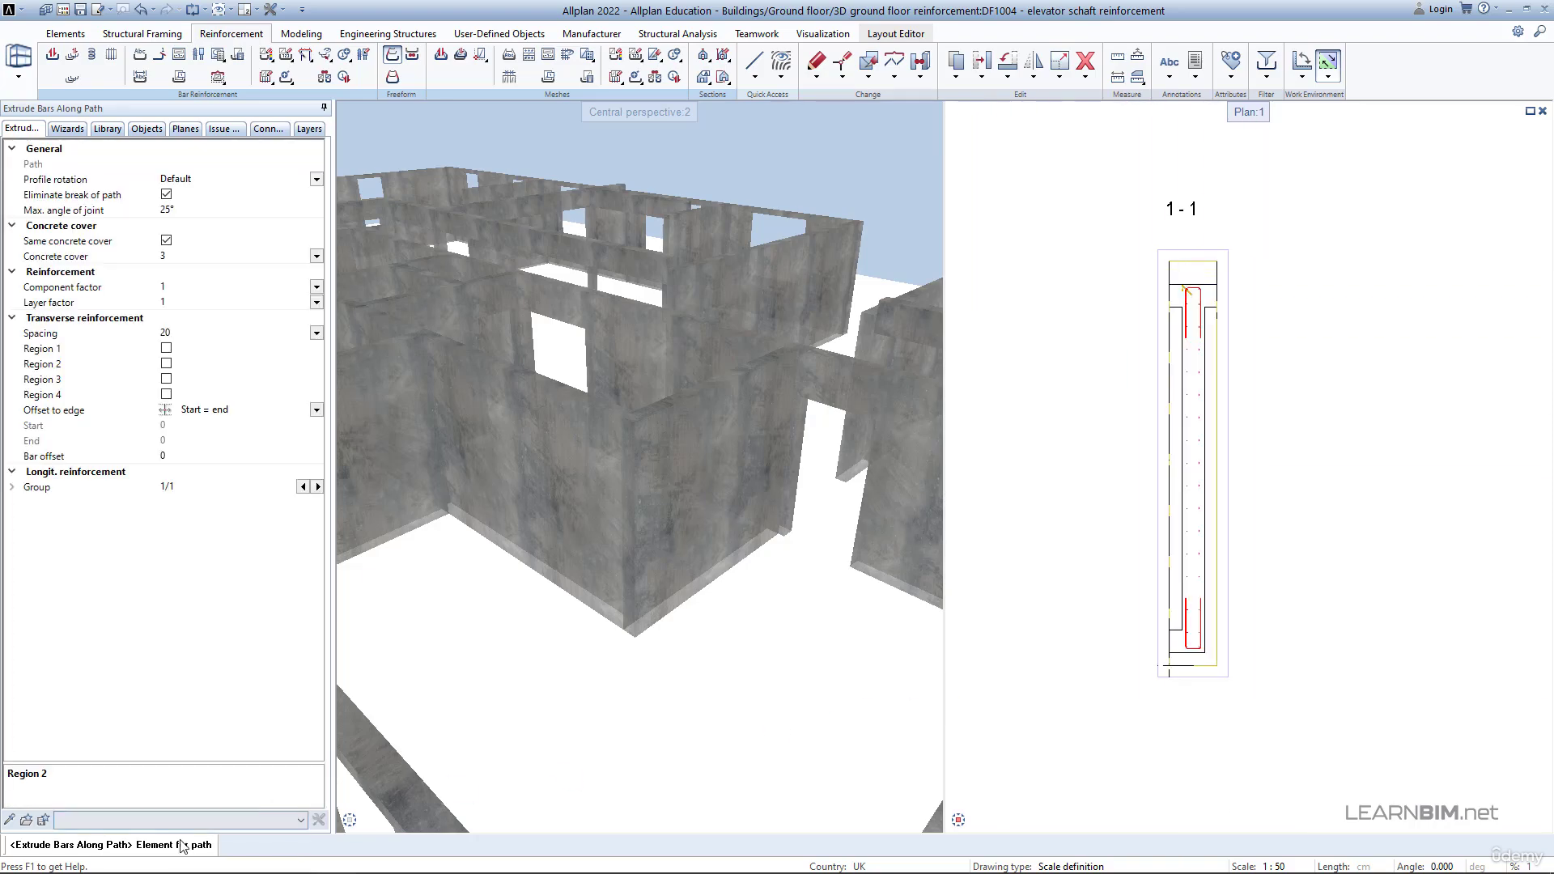
mouse_move(437, 824)
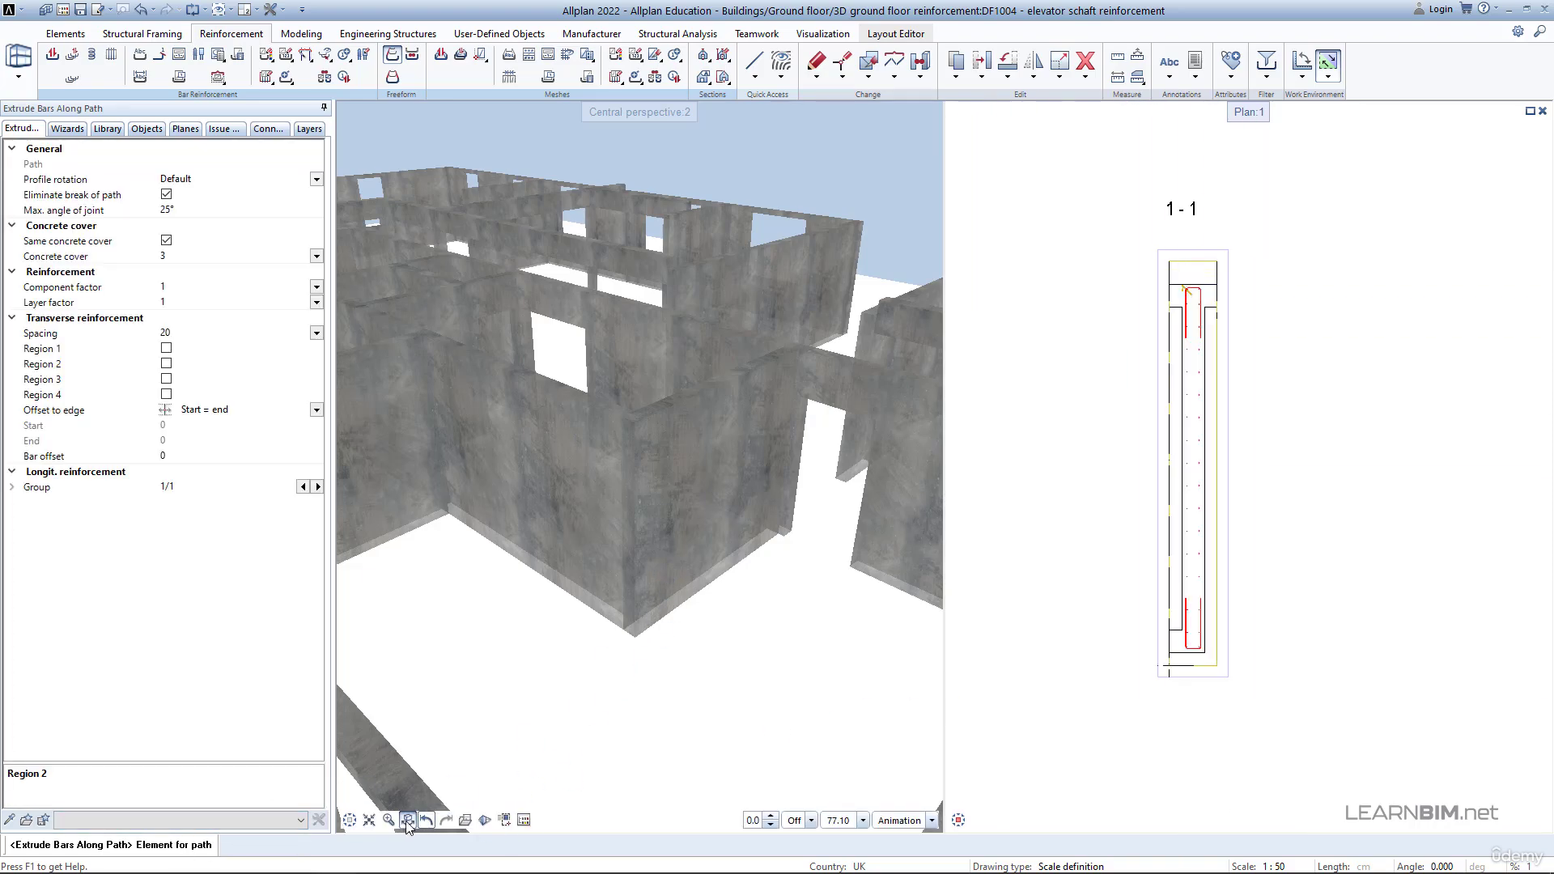
left_click(637, 518)
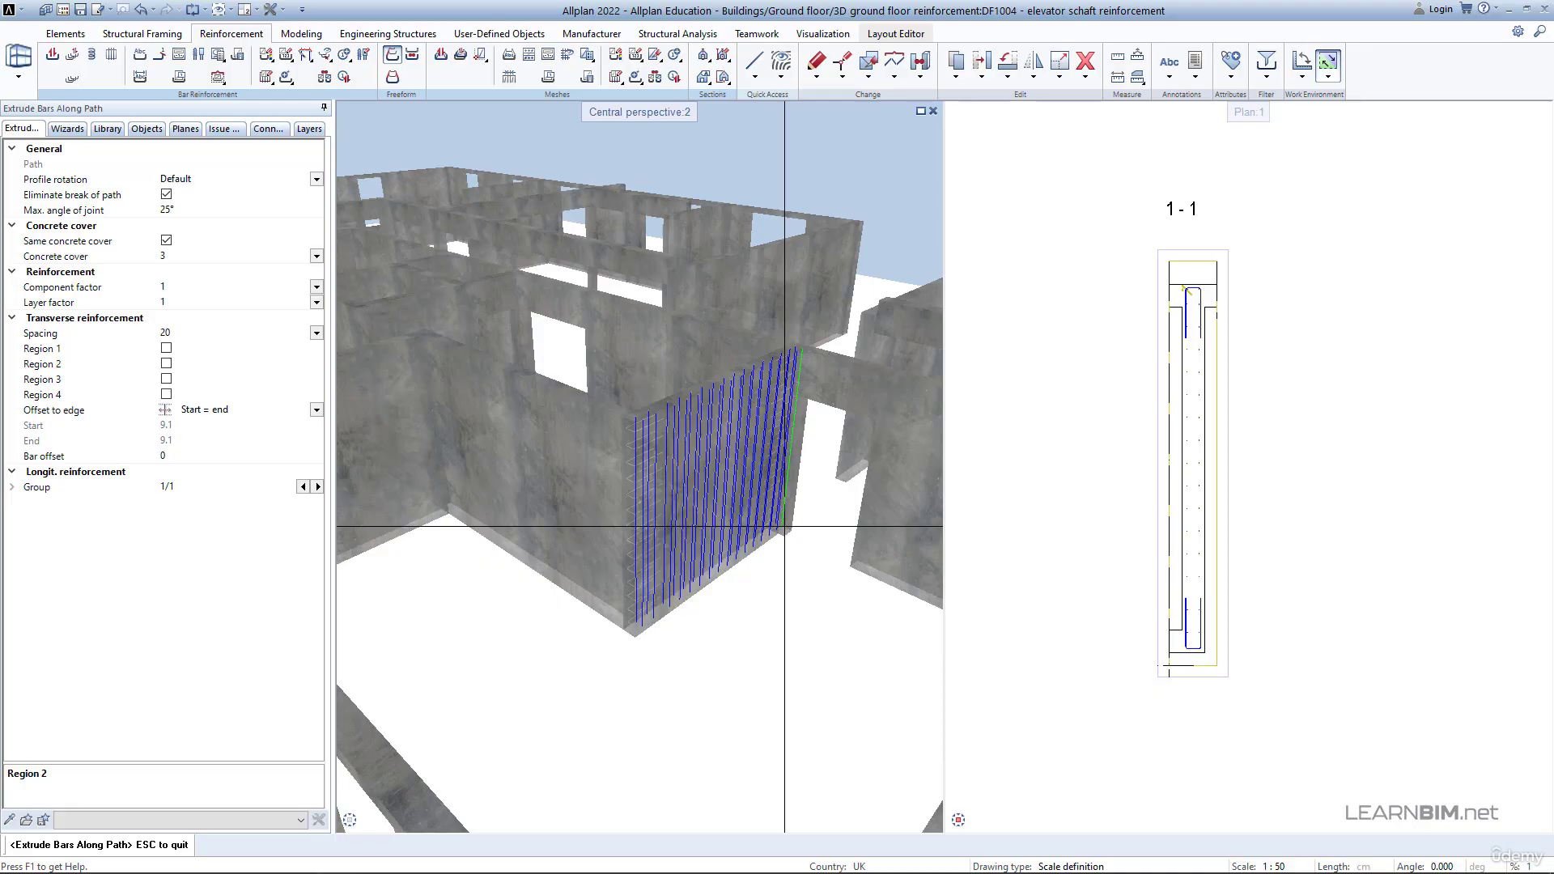
Set the spacing of the extruded transverse reinforcement to 25 cm.
scroll(775, 531, "up", 3)
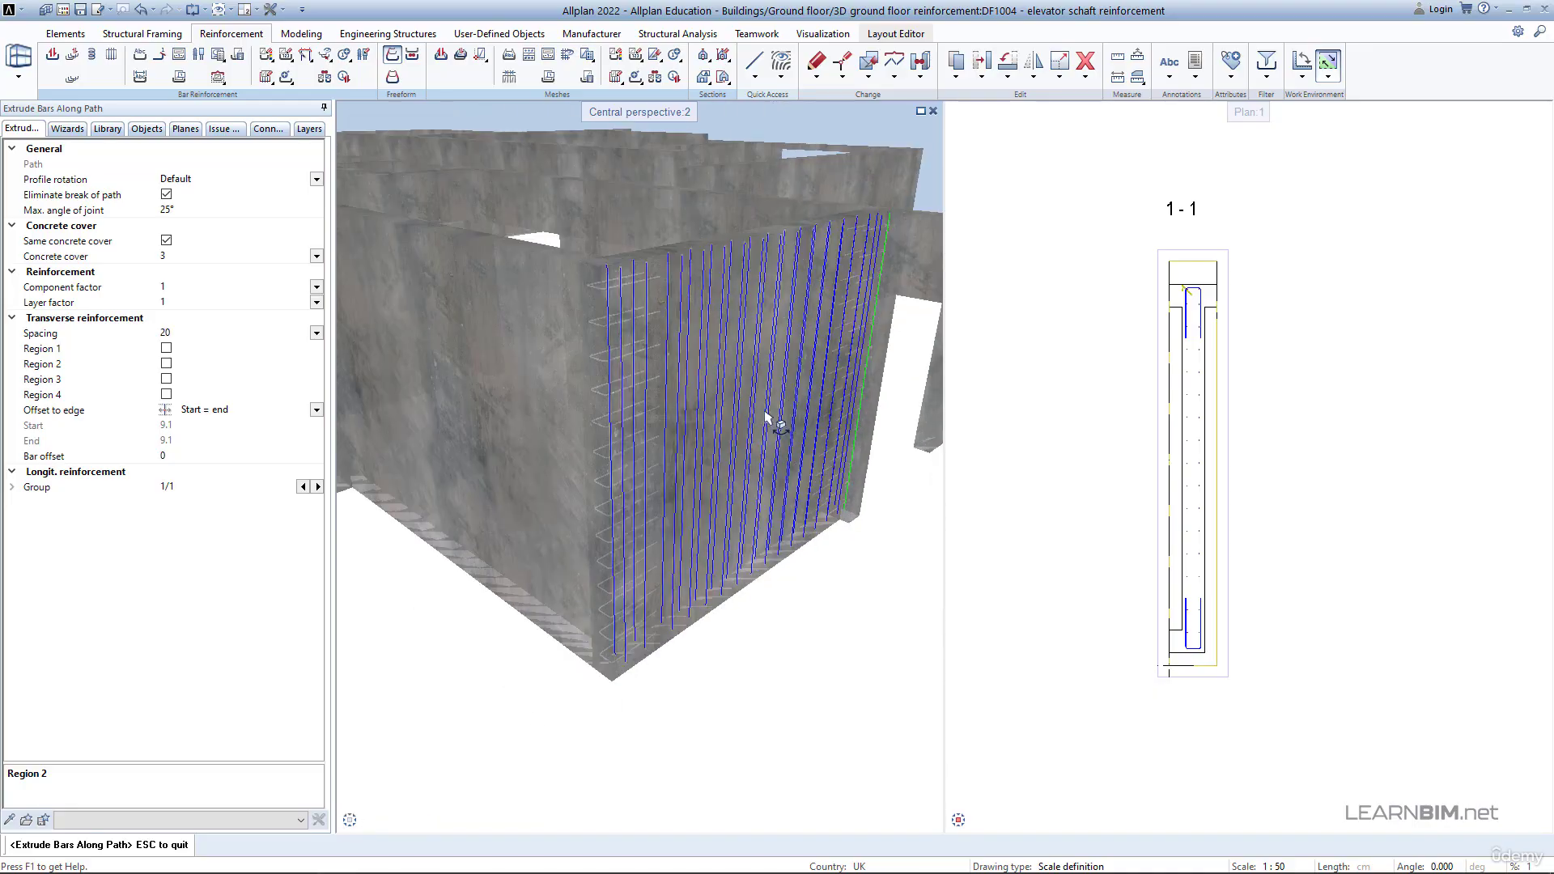
middle_click_drag(774, 420, 761, 422)
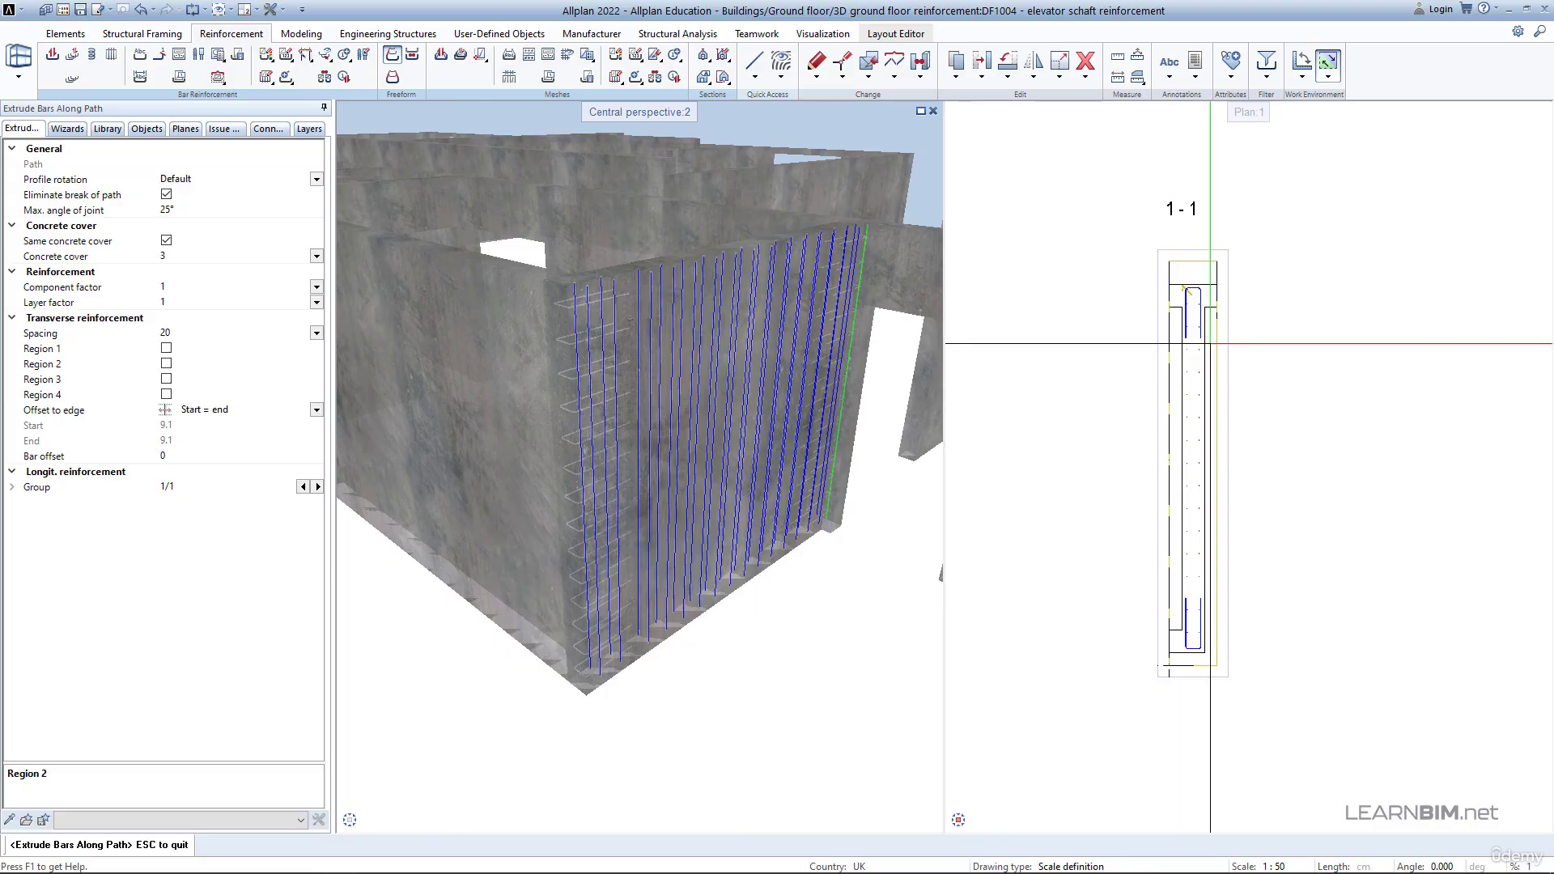
scroll(1220, 398, "up", 1)
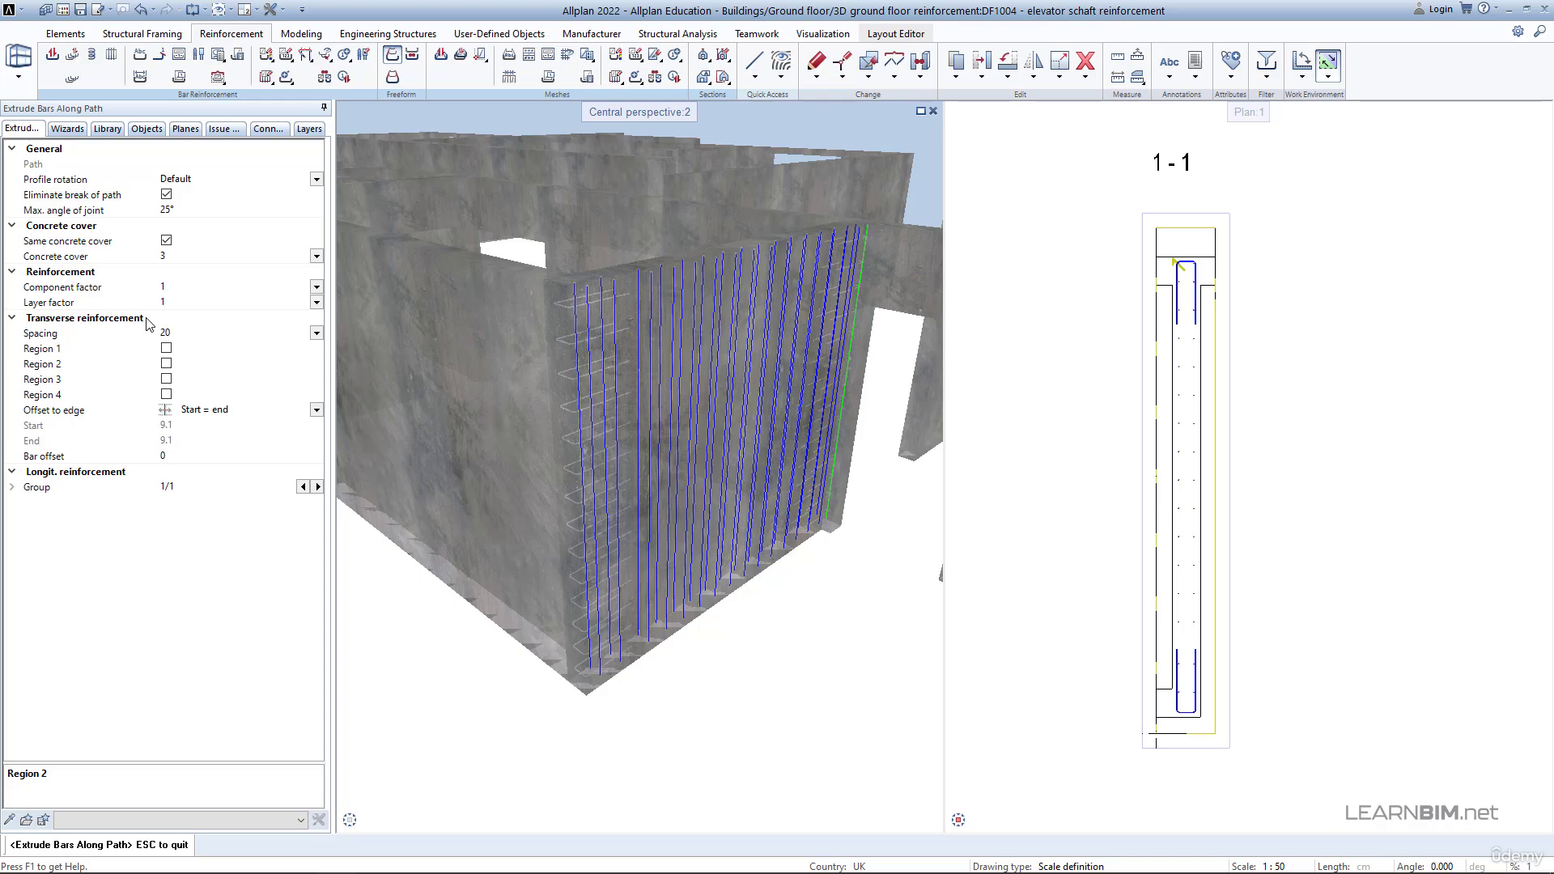
left_click(180, 334)
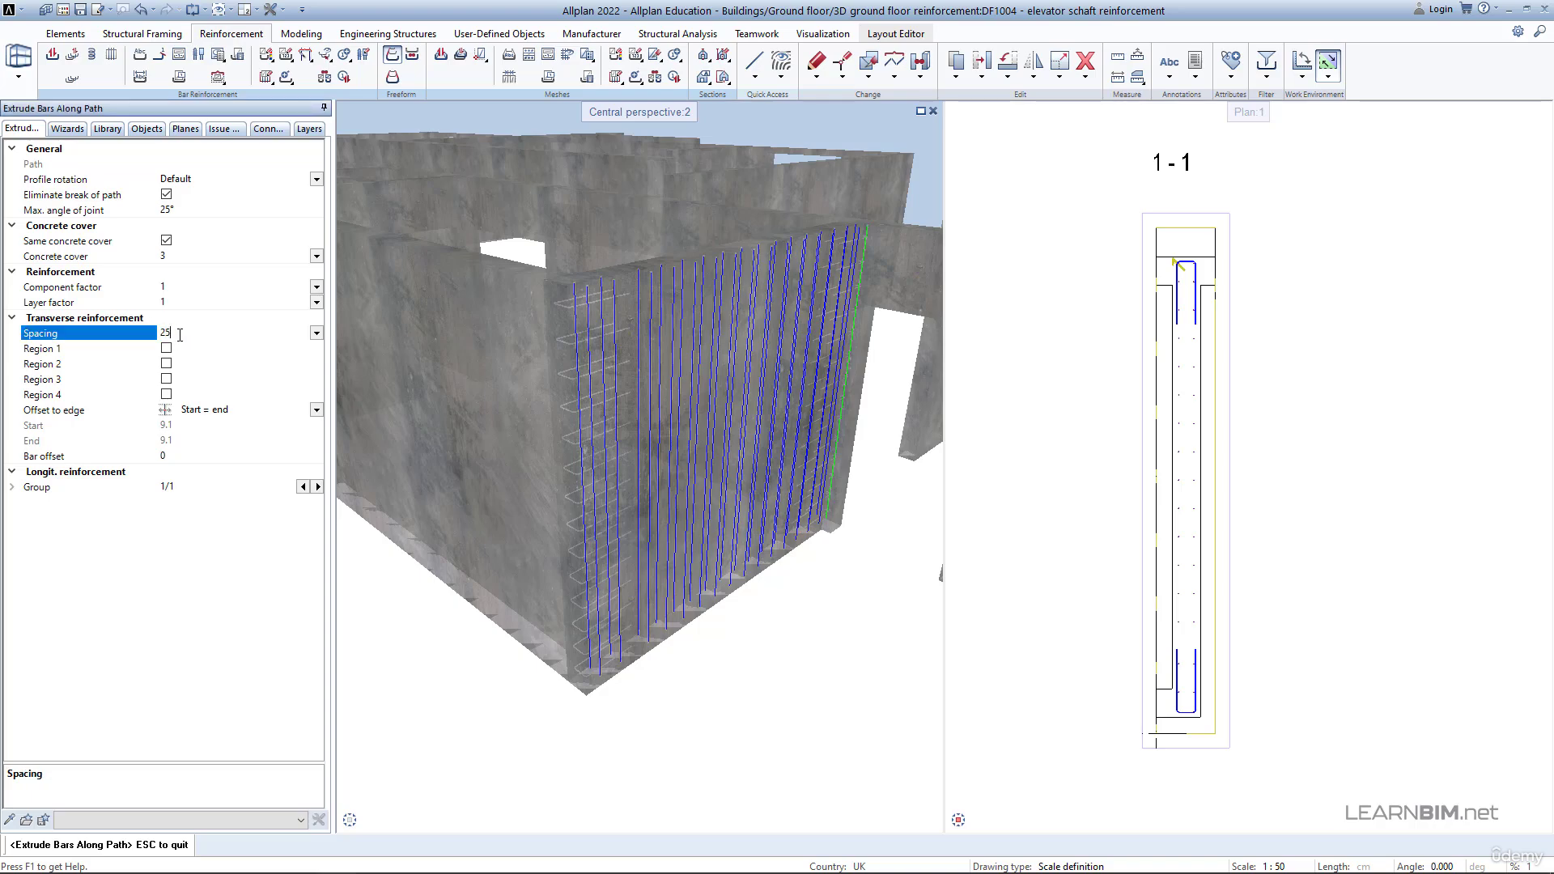
type("25")
key("Return")
Activate region 1 of the transverse reinforcement with a length of 50 cm and a spacing of 15 cm.
left_click(165, 349)
left_click(201, 366)
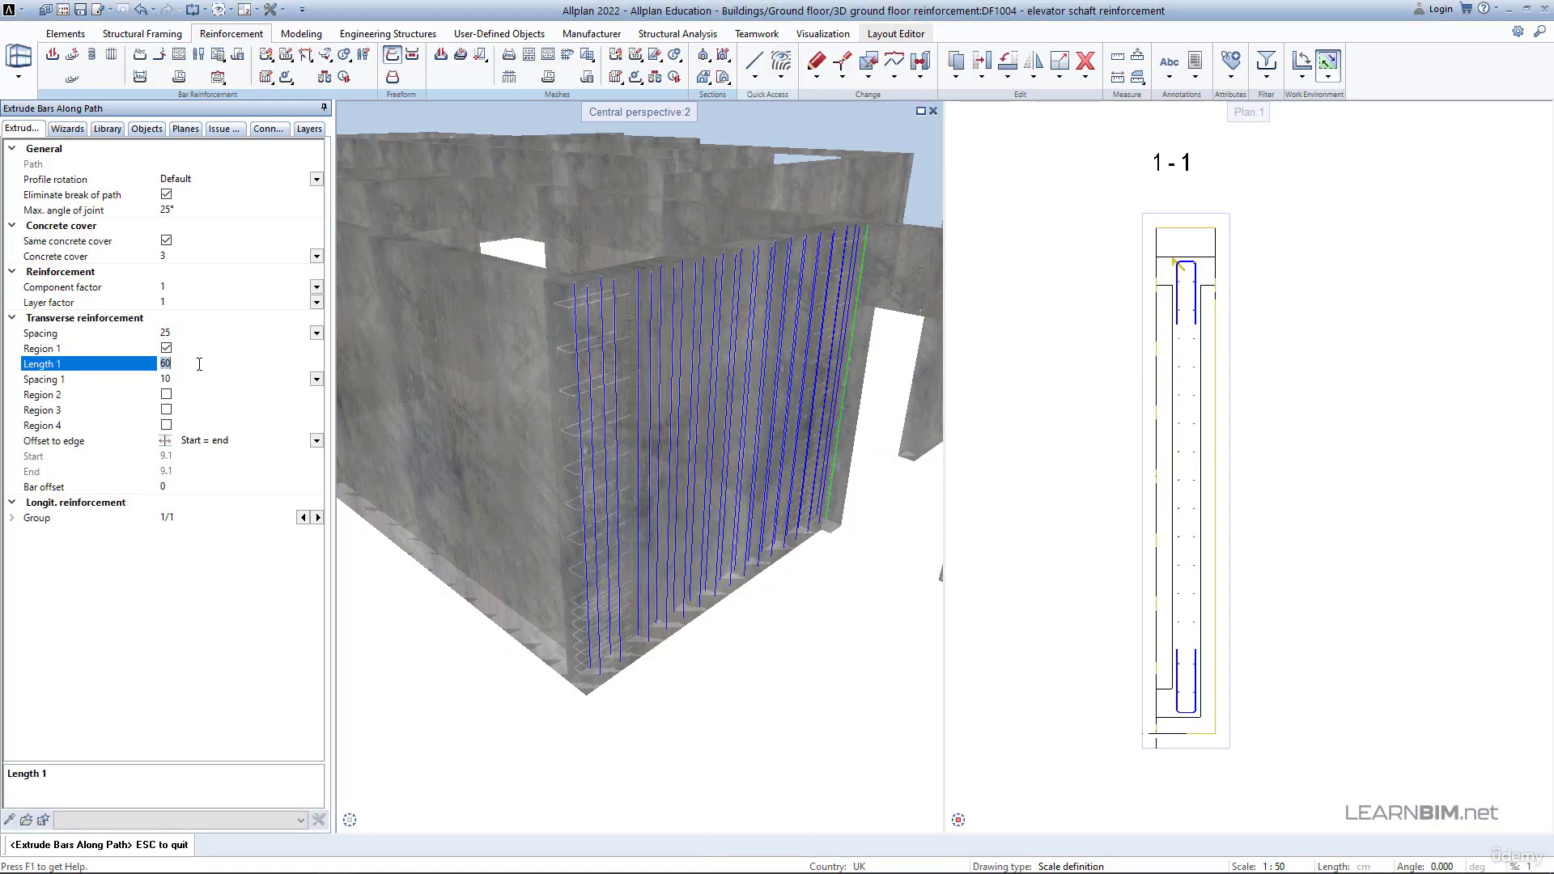
type("50")
key("Return")
left_click(183, 379)
type("1")
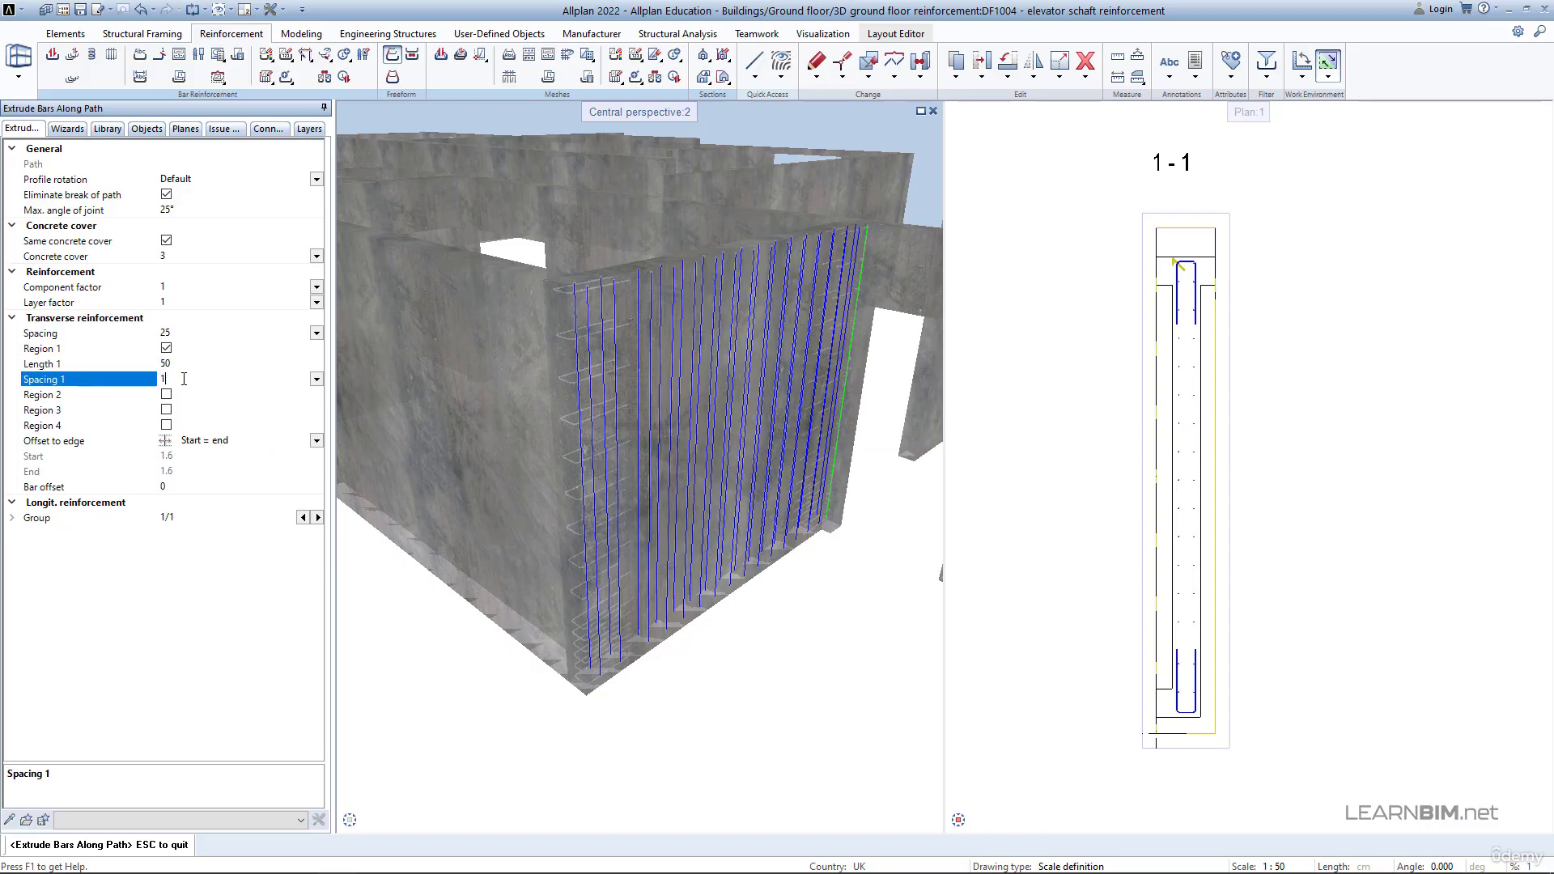
type("5")
key("Return")
Give the longitudinal bars a projection of 30 cm at the start and 40 cm at the end, and finish the extrusion.
double_click(48, 517)
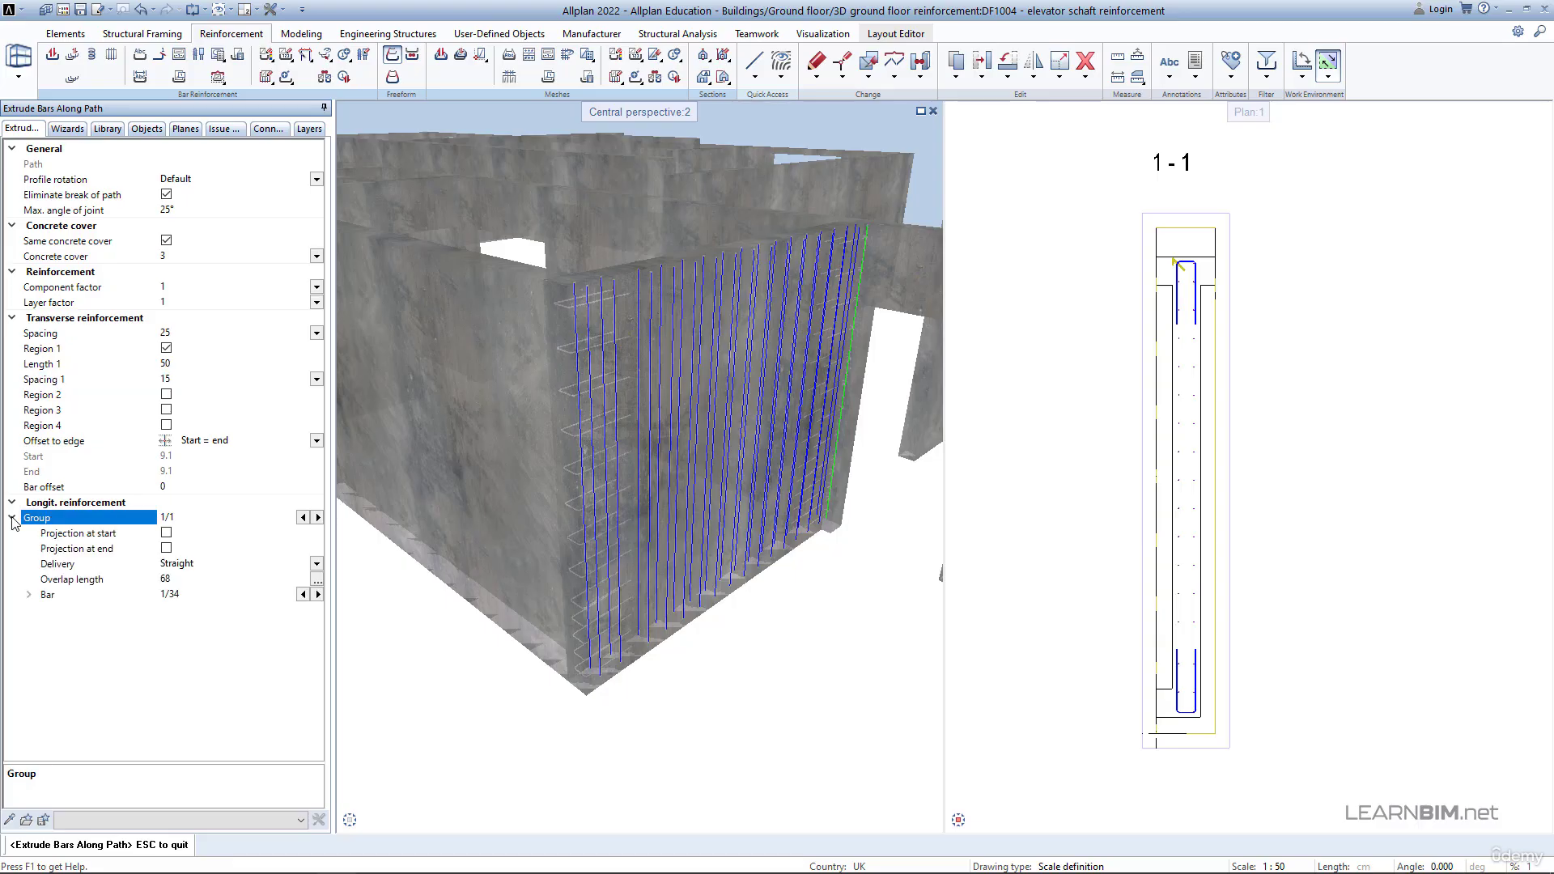
left_click(166, 533)
left_click(224, 549)
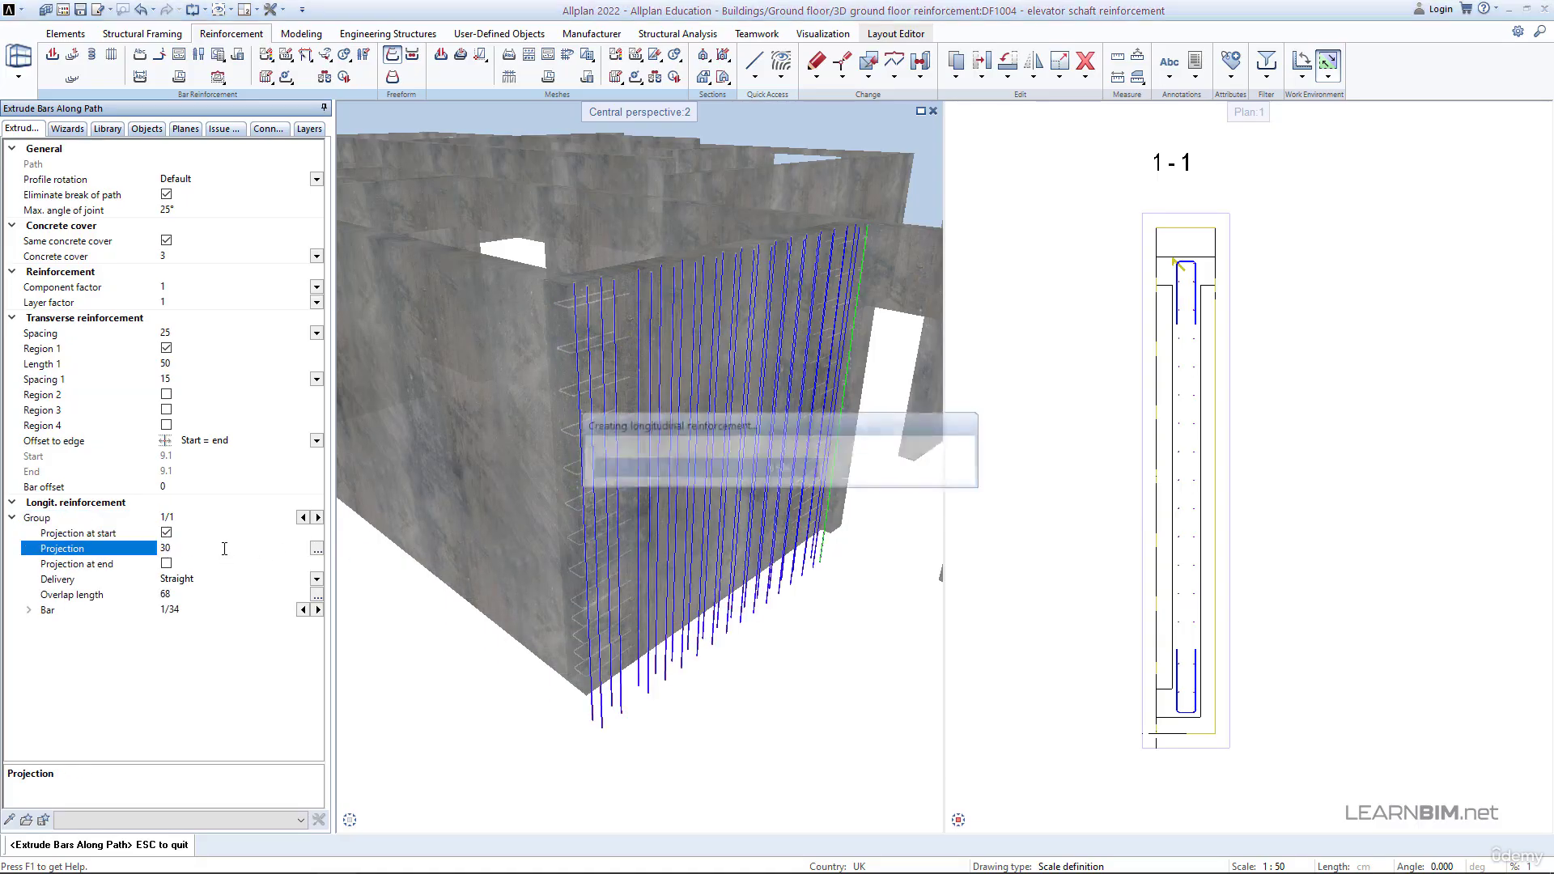
left_click(166, 564)
left_click(212, 579)
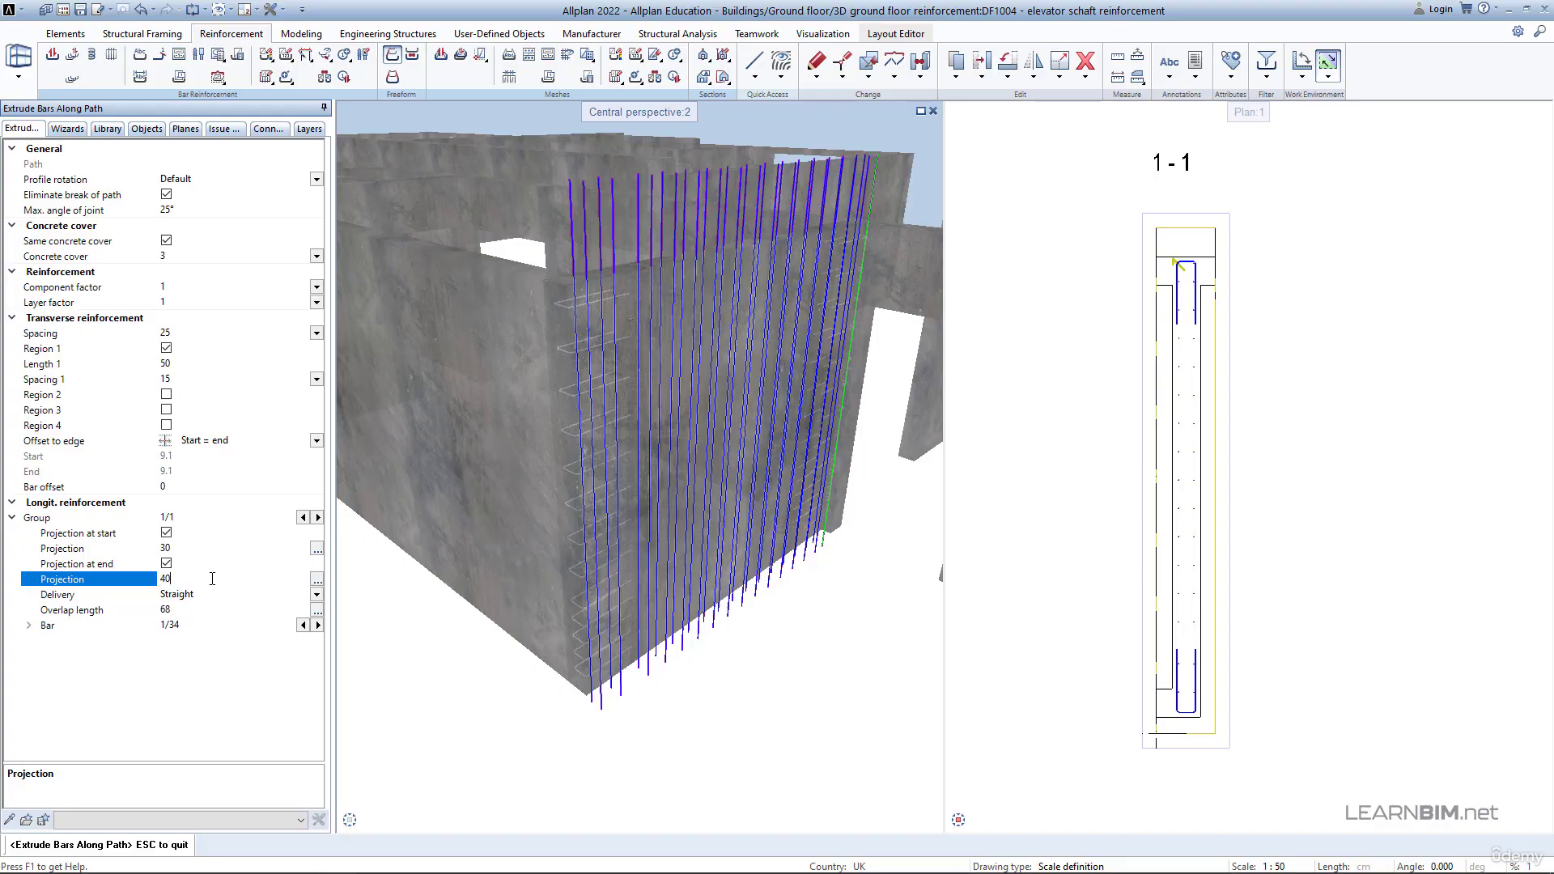
type("40")
key("Return")
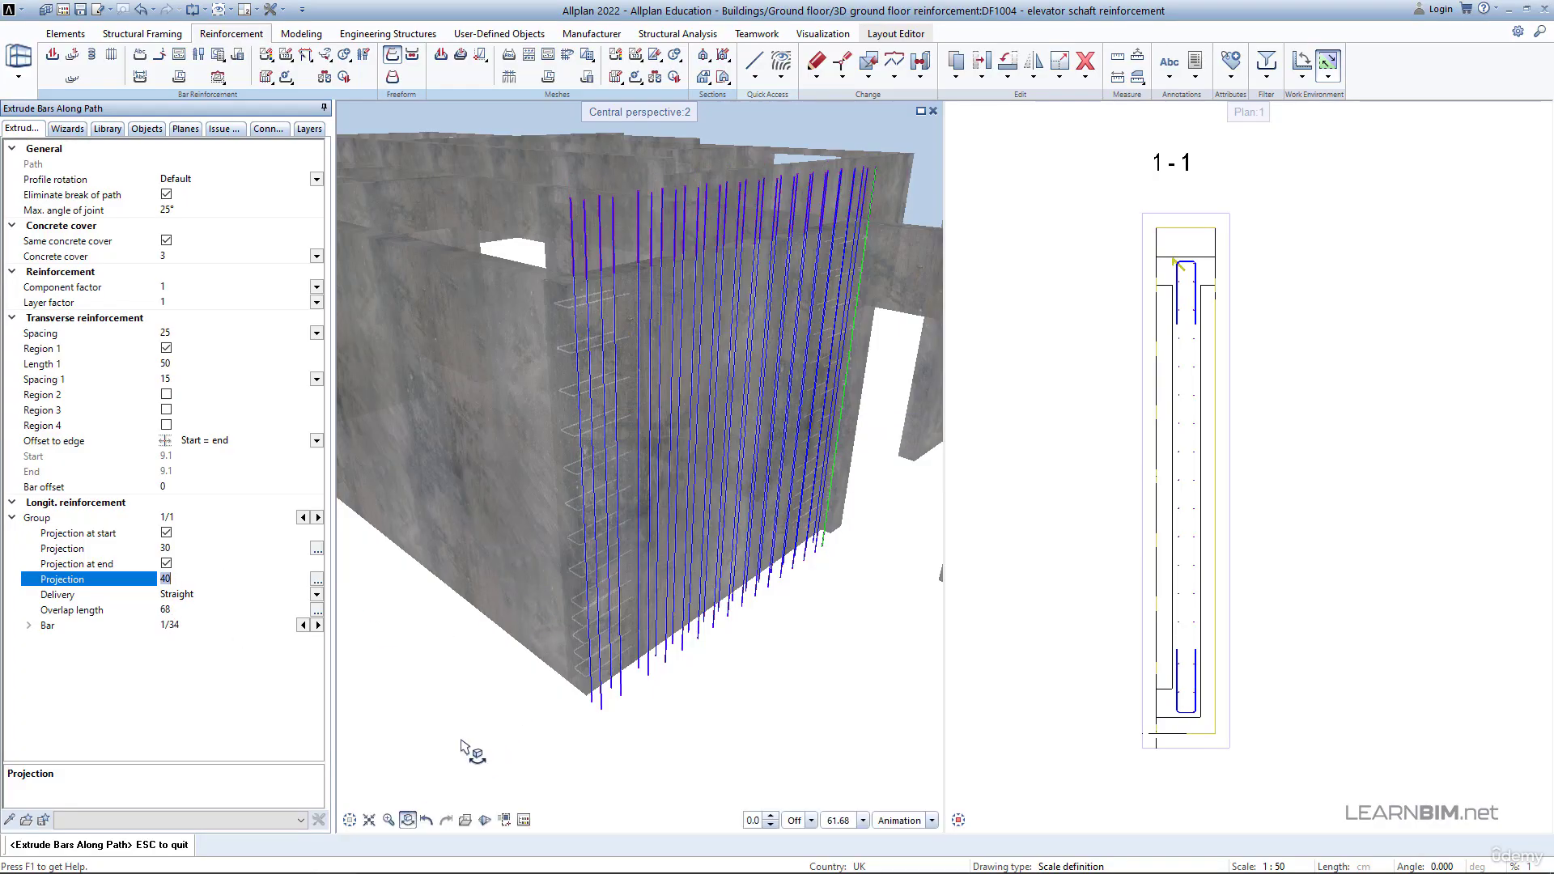
left_click_drag(466, 648, 497, 673)
scroll(509, 670, "up", 1)
scroll(510, 628, "down", 1)
middle_click_drag(510, 627, 580, 632)
left_click_drag(580, 632, 492, 629)
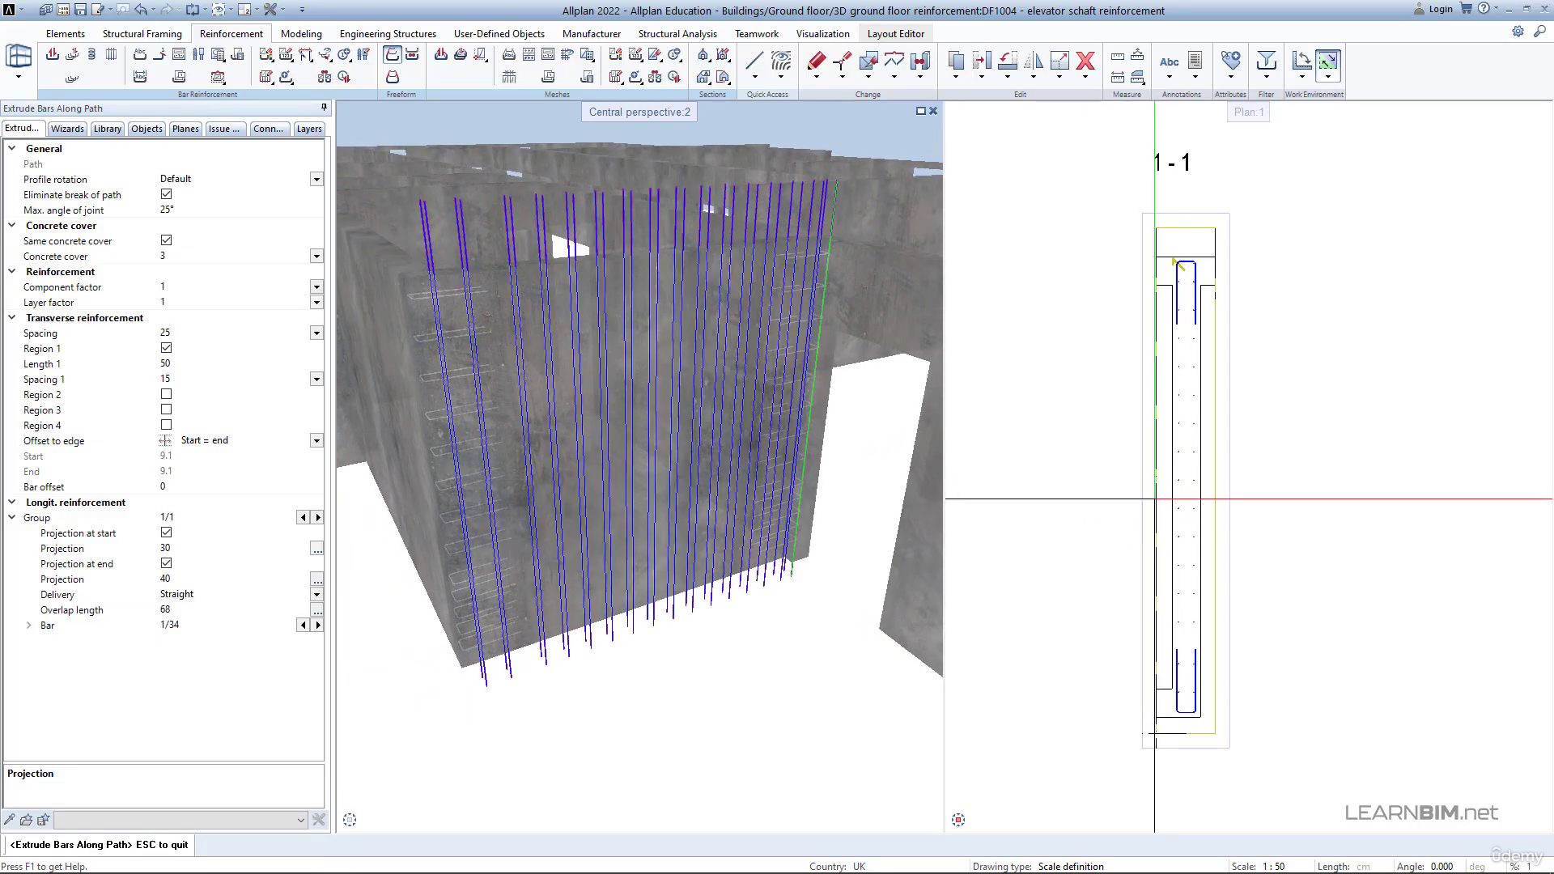
key("Escape")
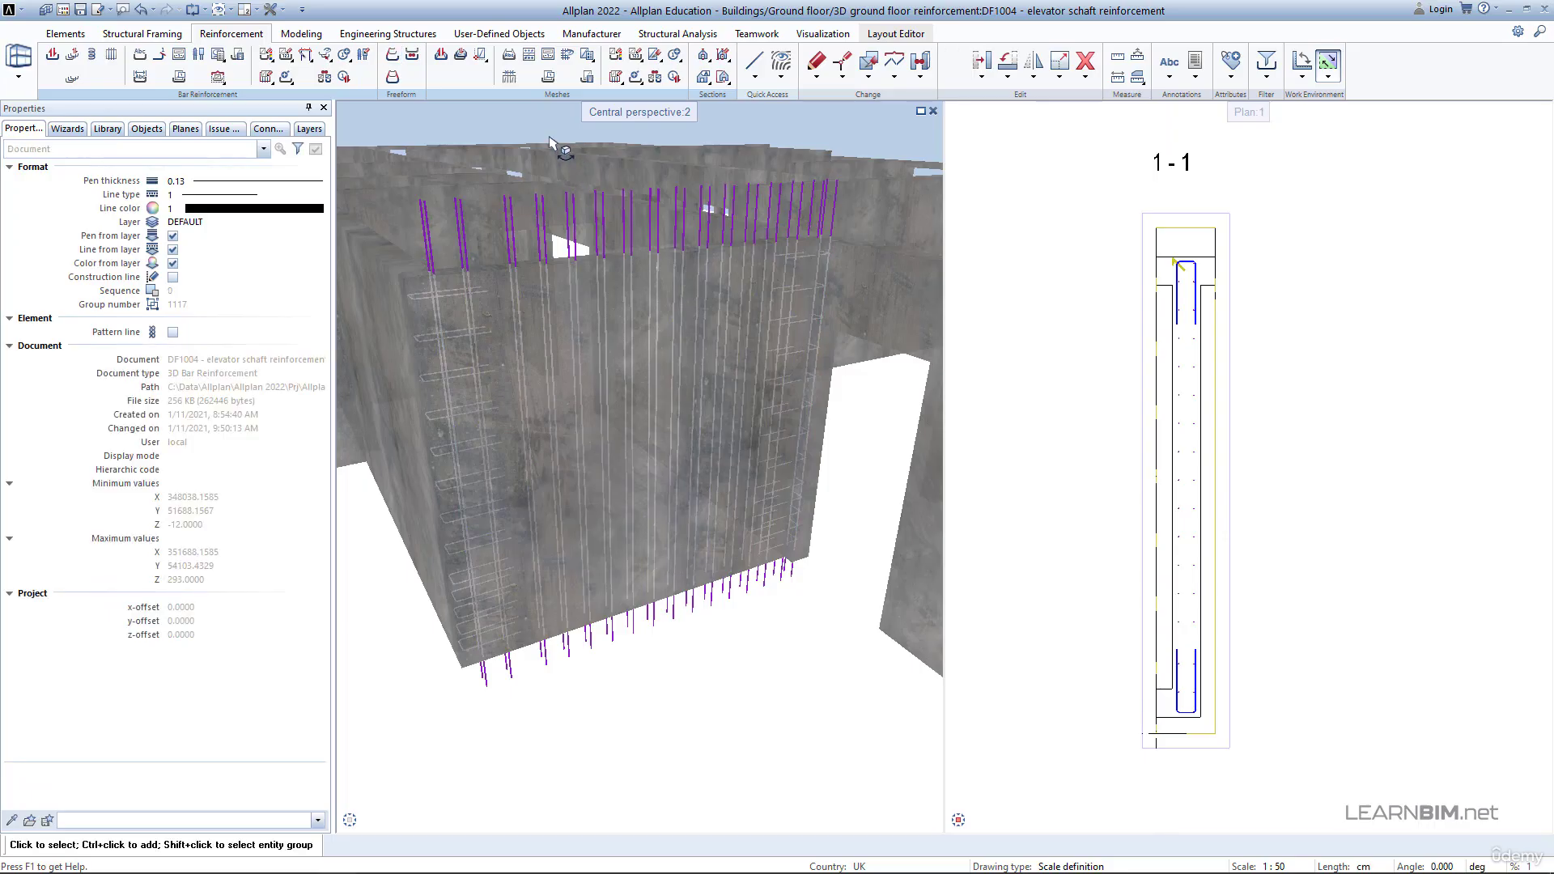
Place the associative reinforcing bar legend "40 Bar schedule - bending shapes" beside section 1-1.
left_click(220, 60)
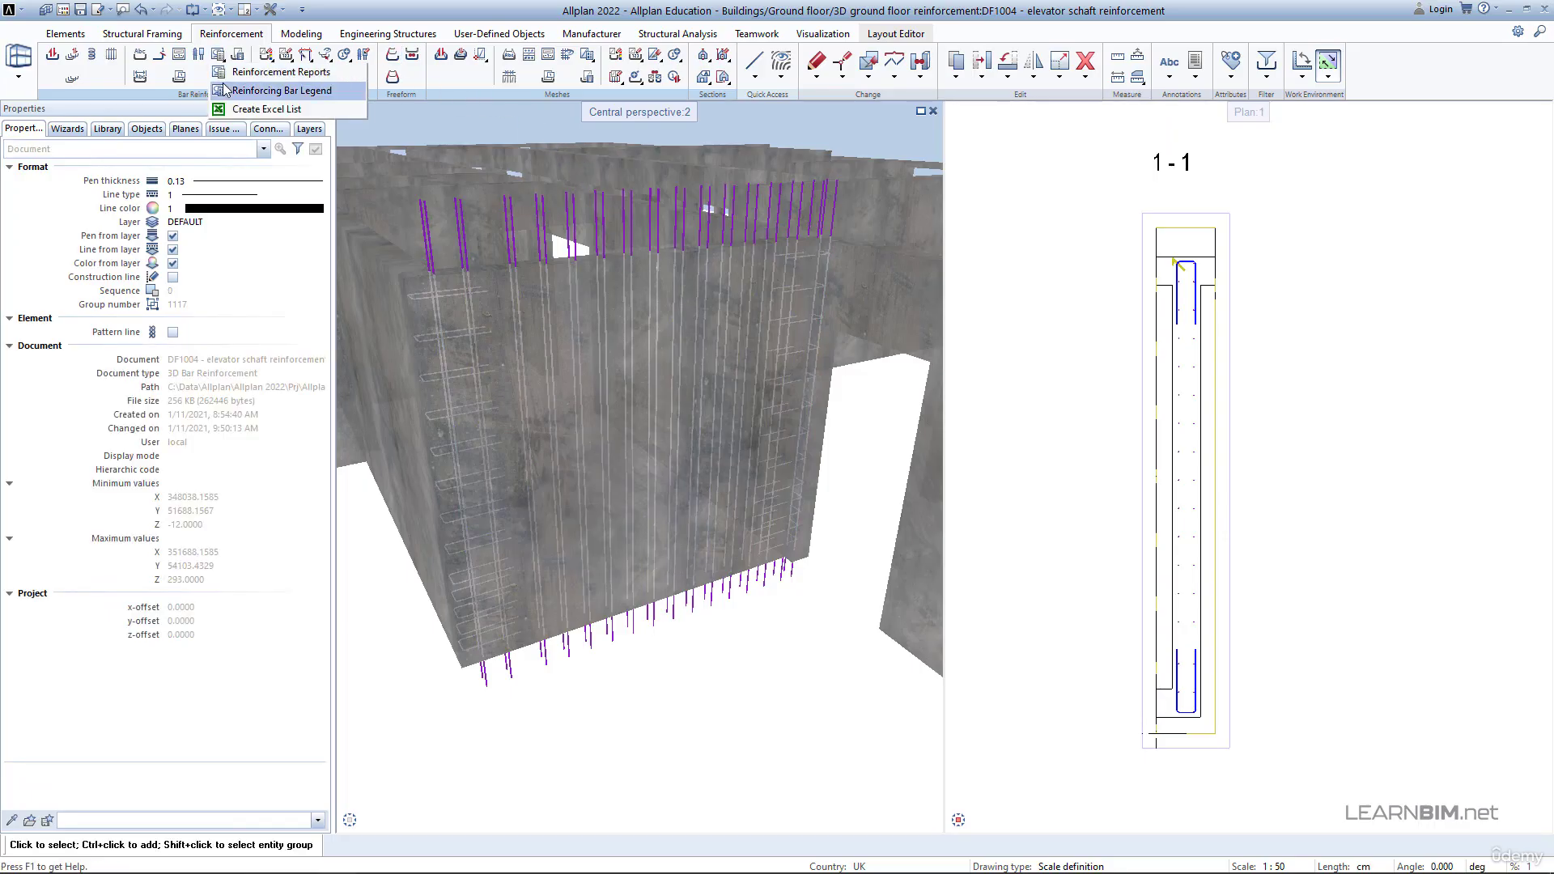
left_click(226, 89)
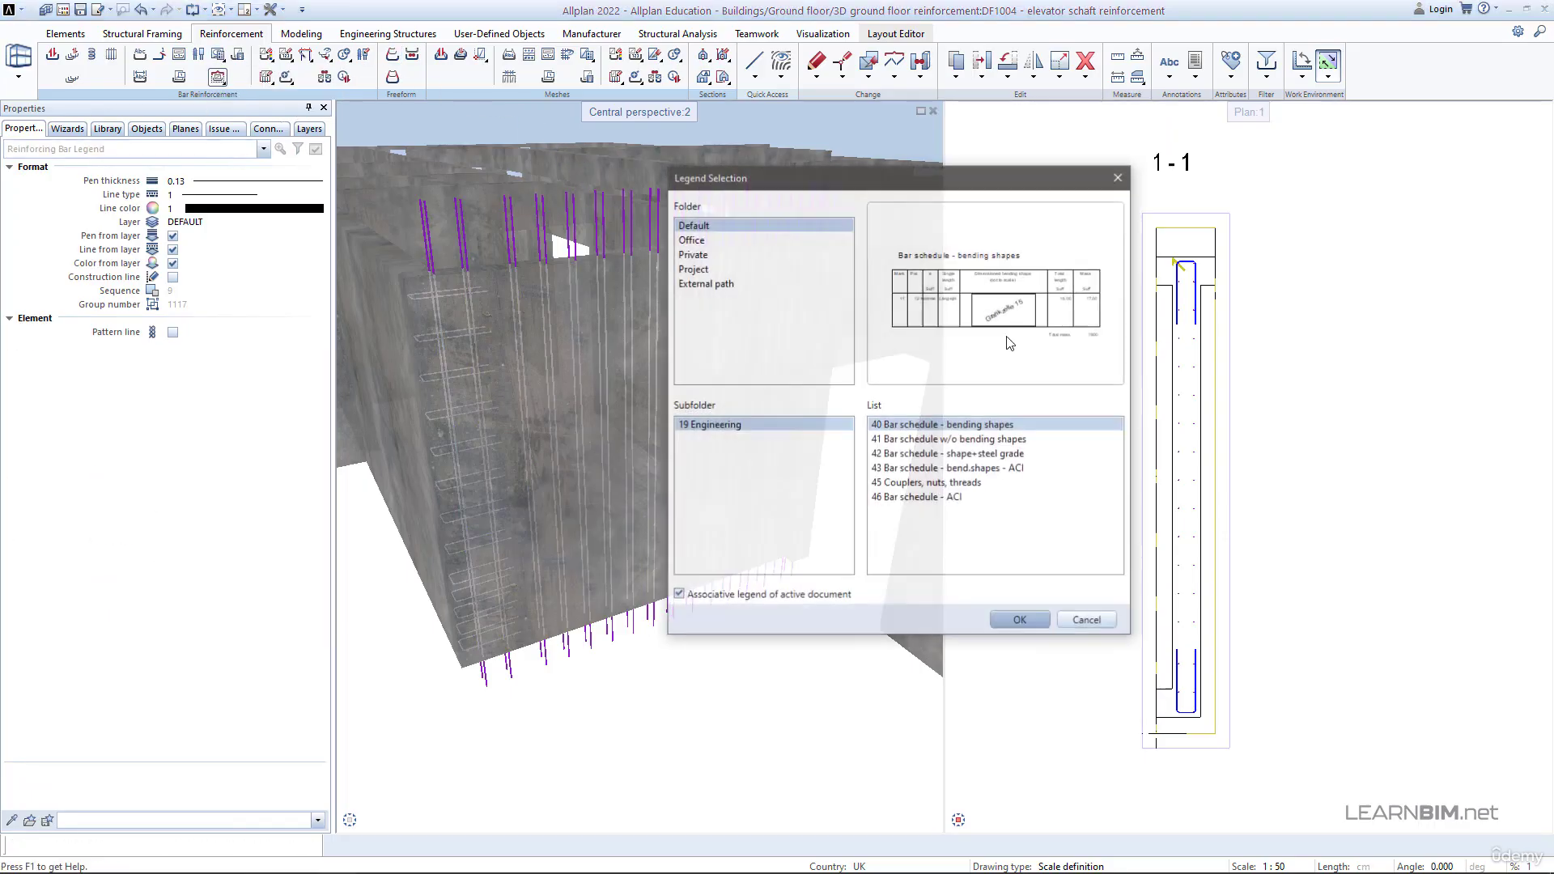
left_click(1018, 621)
scroll(1094, 555, "down", 5)
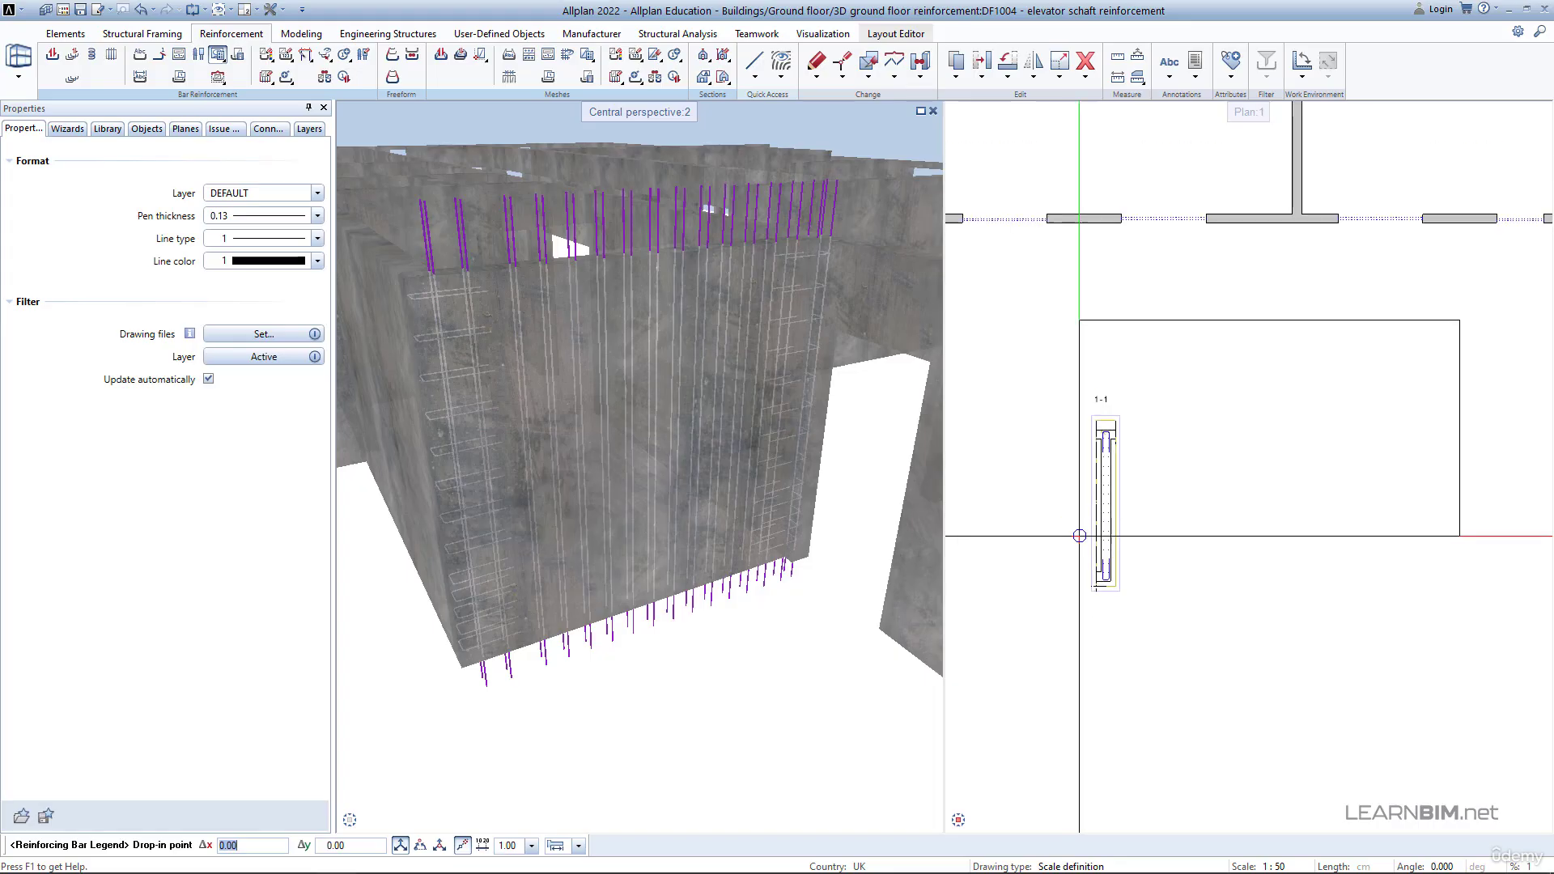
left_click(1135, 554)
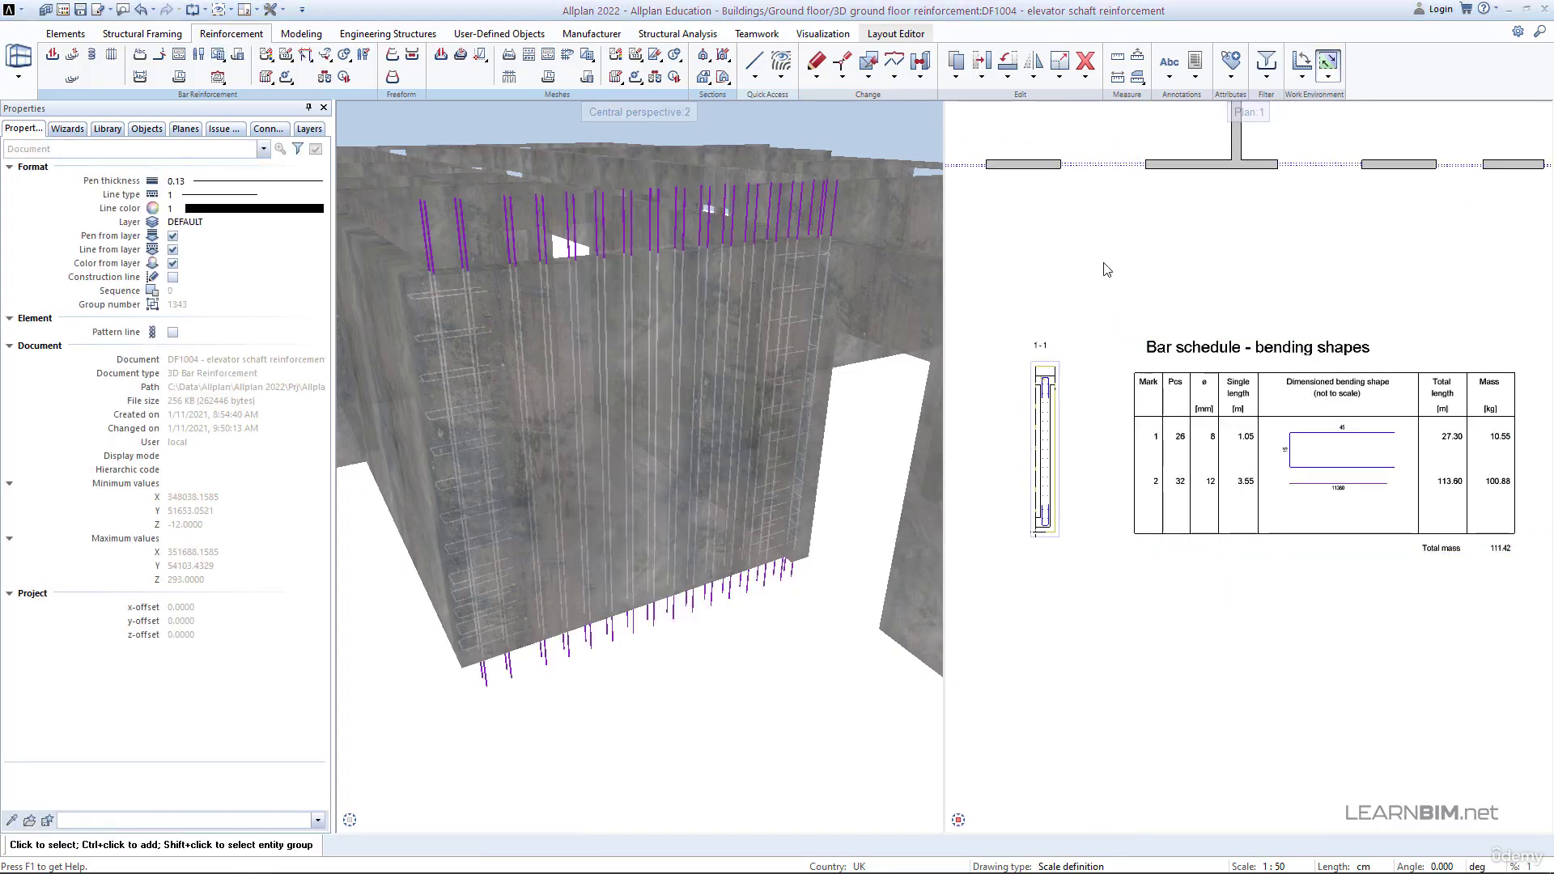
Make drawing file 1054, sections for elevator shaft, the active drawing file.
left_click(1077, 232)
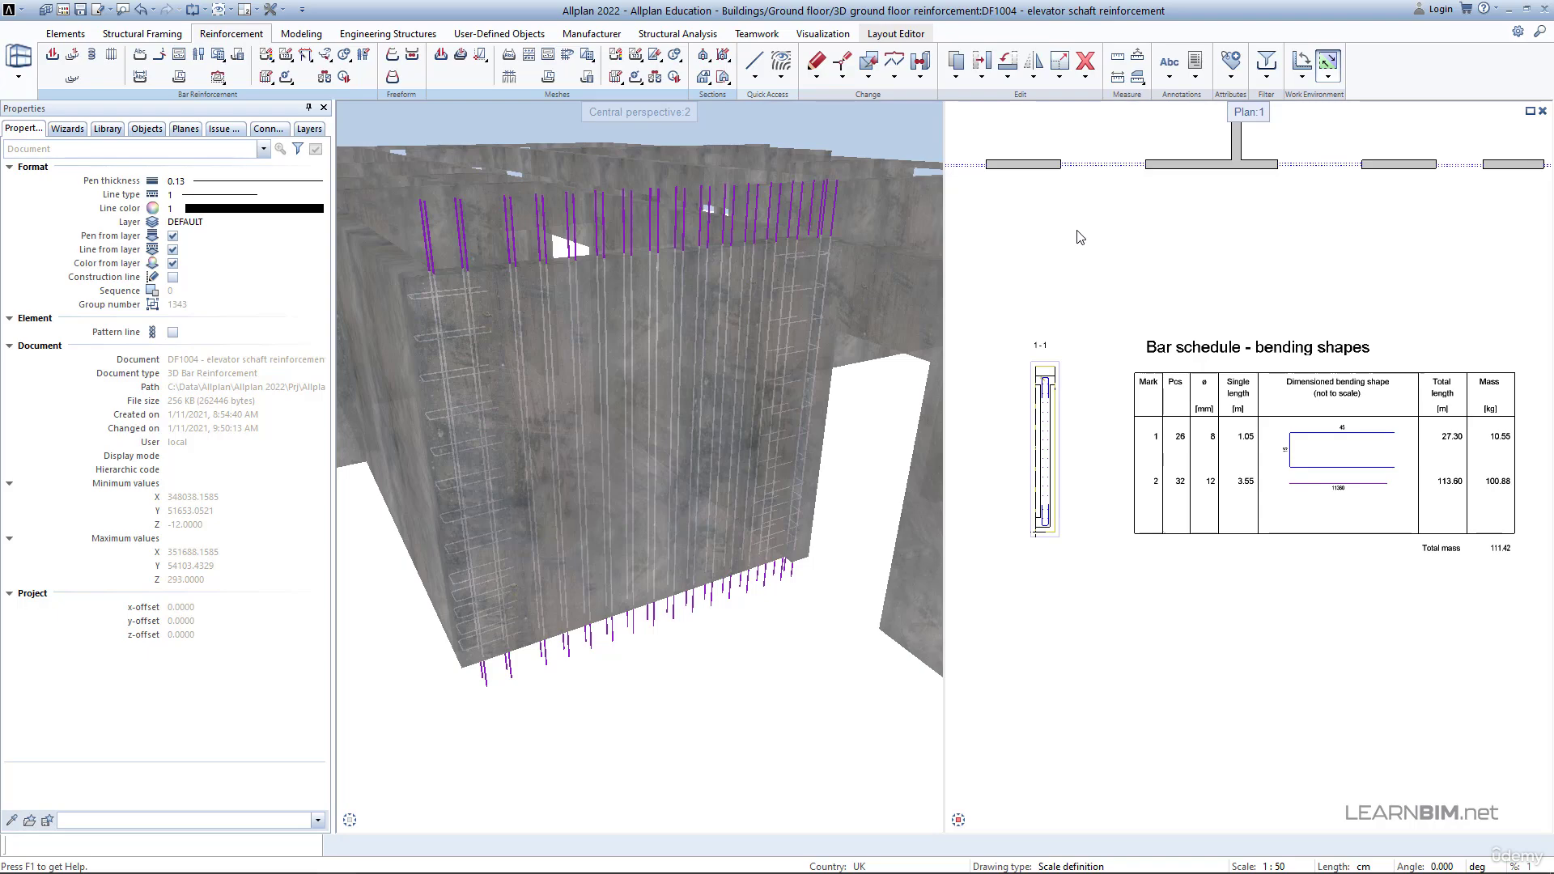
double_click(1078, 231)
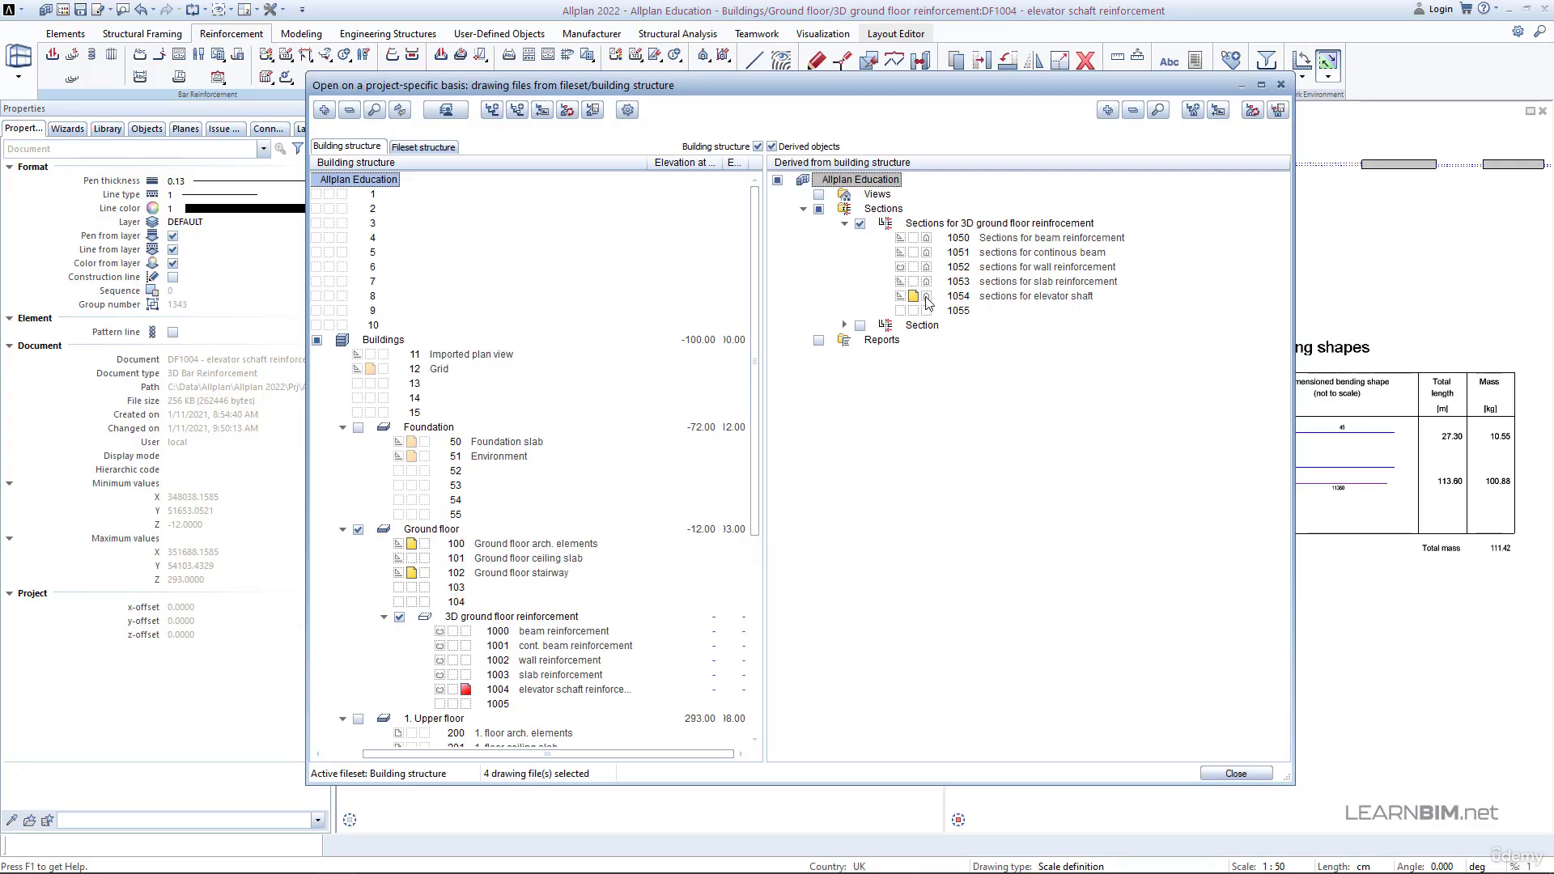
left_click(929, 300)
left_click(1218, 776)
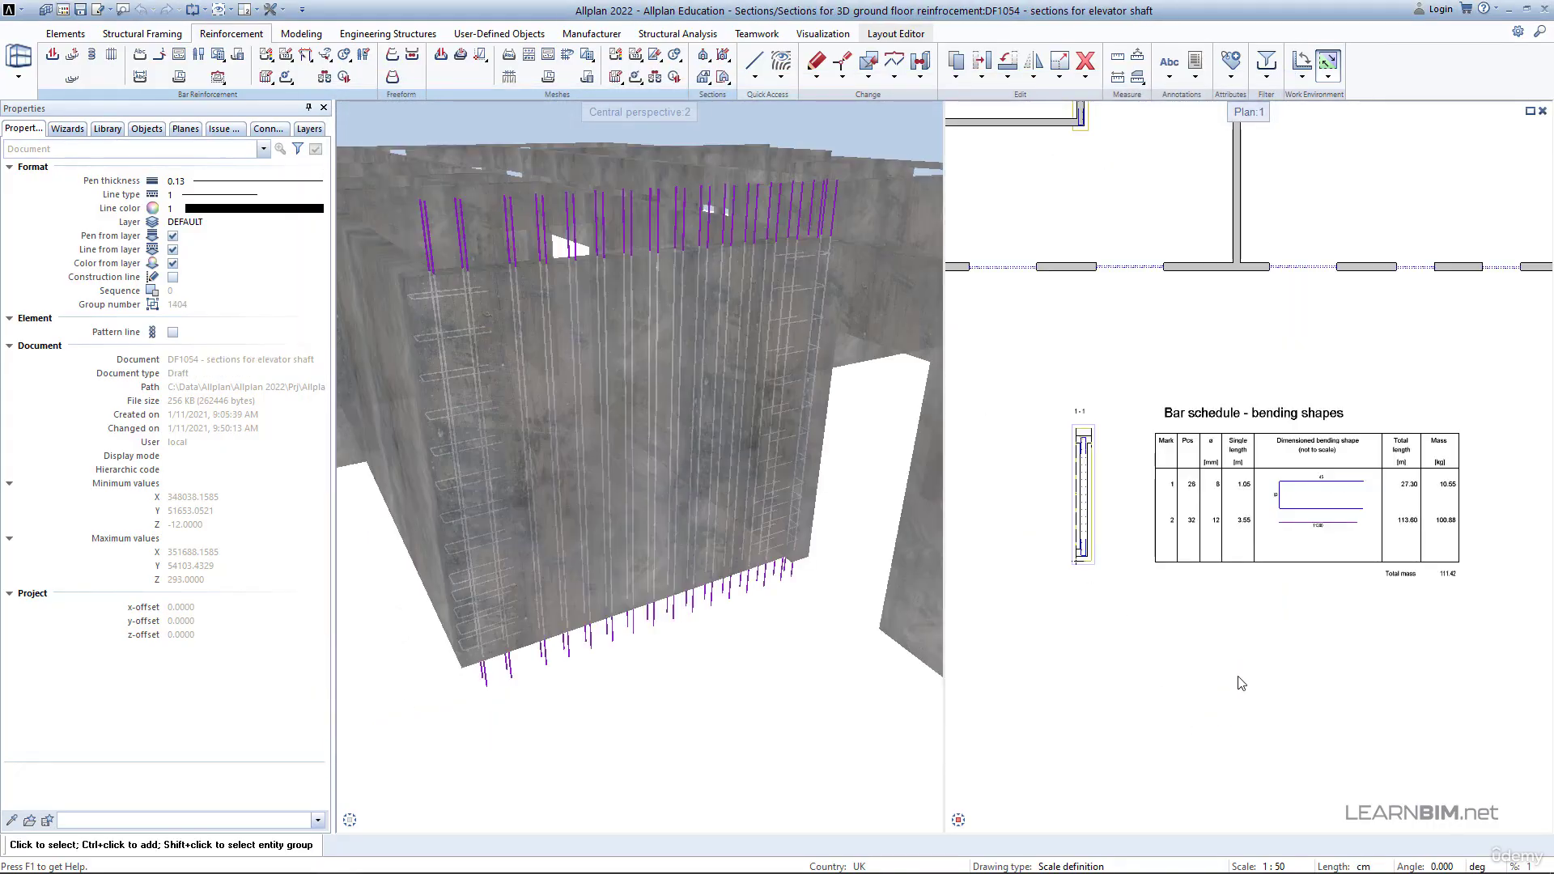
Create clipping path 2 enclosing the reinforced shaft wall in plan, with the viewing direction facing the wall's long side.
scroll(1243, 684, "down", 3)
scroll(1174, 364, "up", 5)
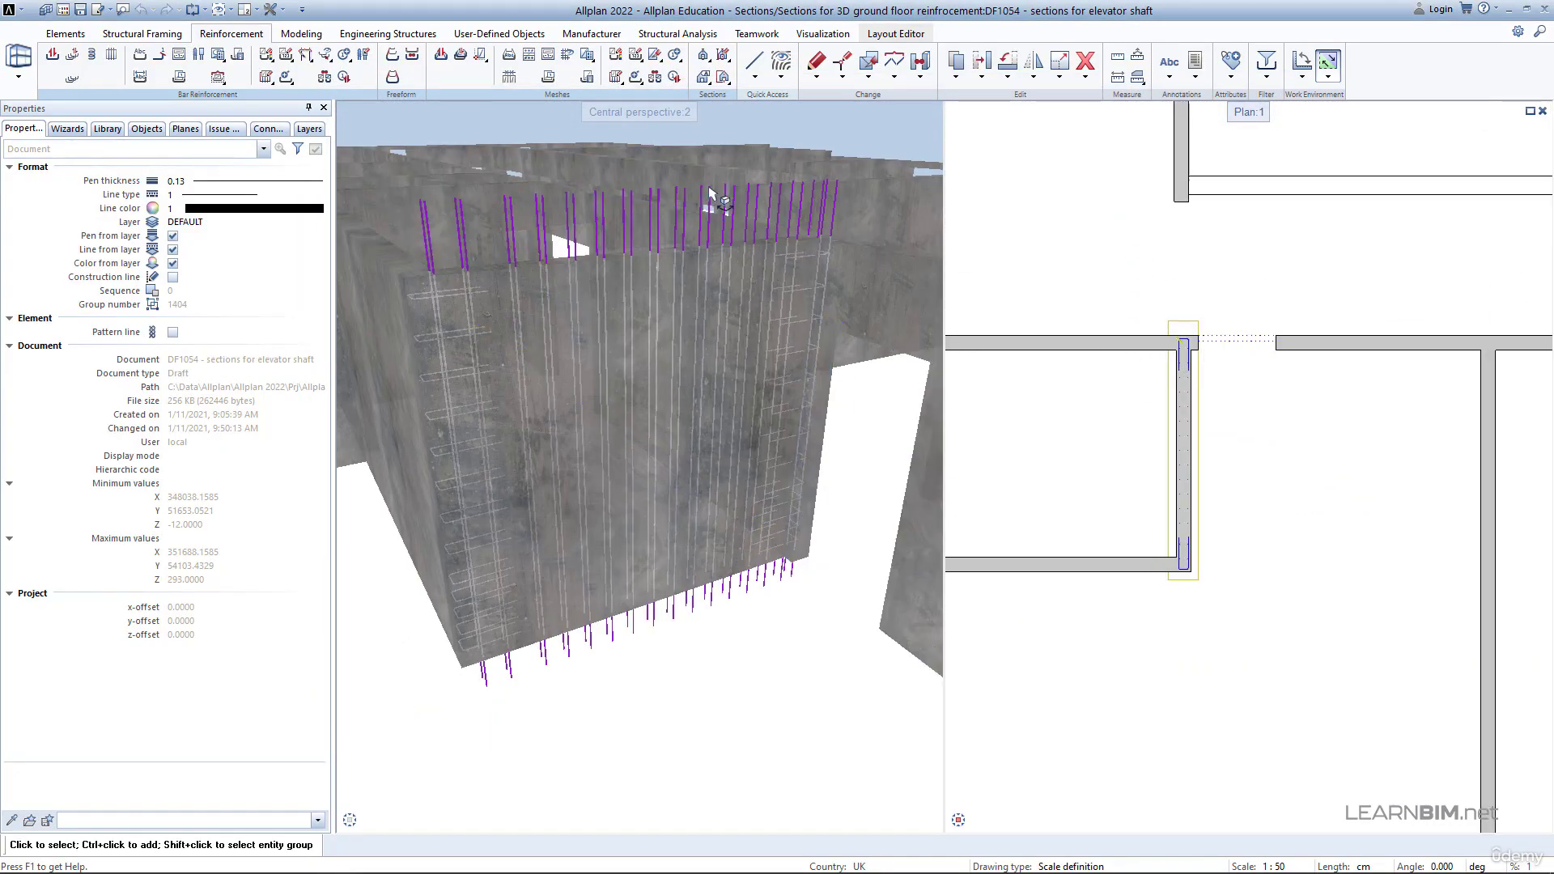
left_click(705, 72)
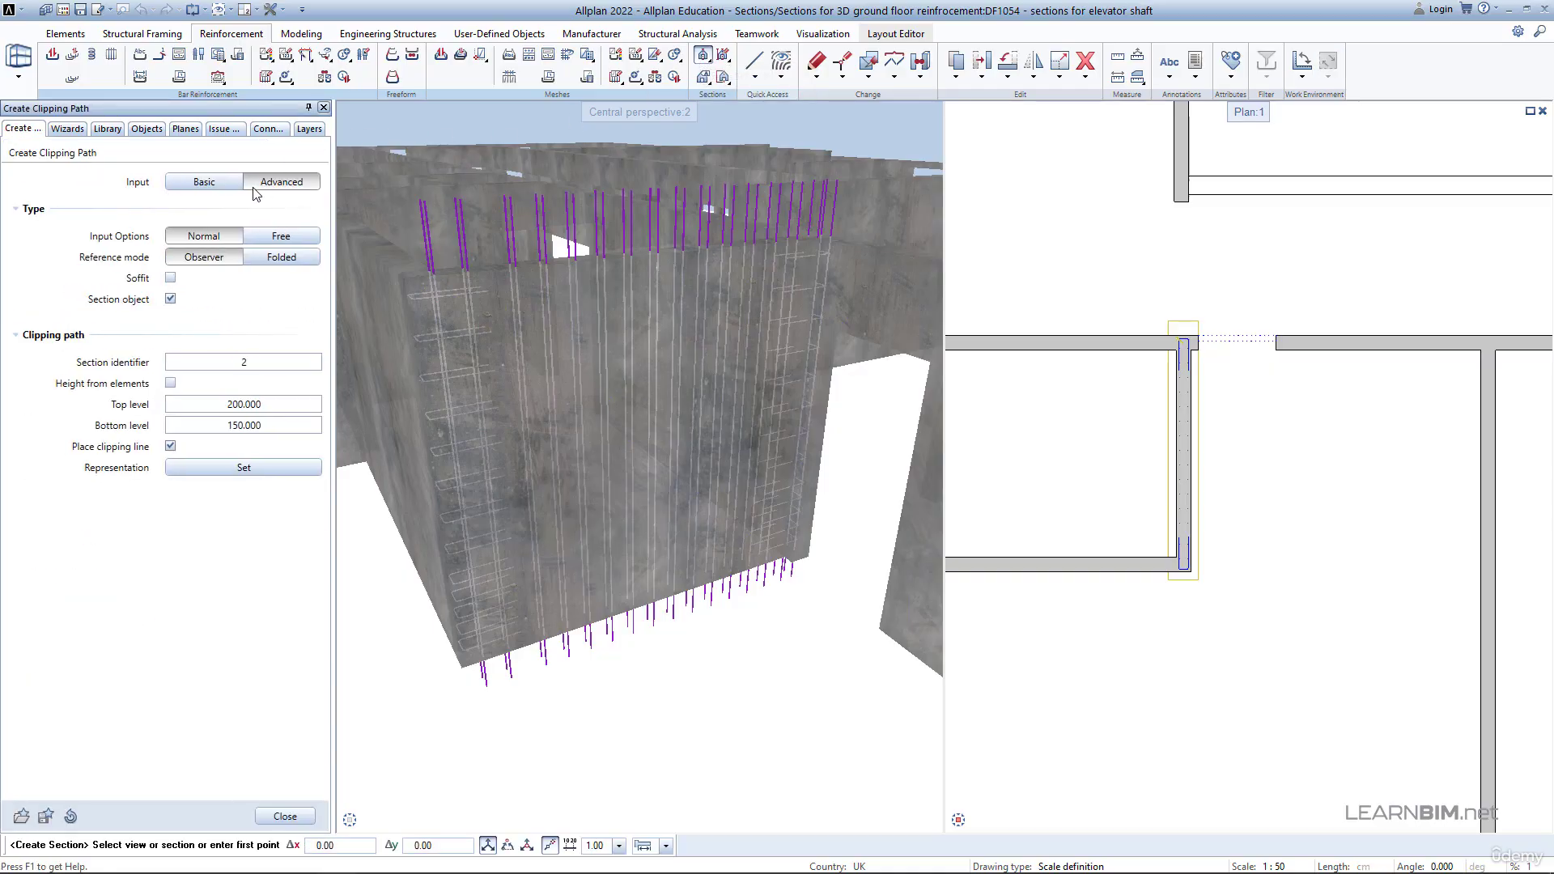
left_click(1166, 320)
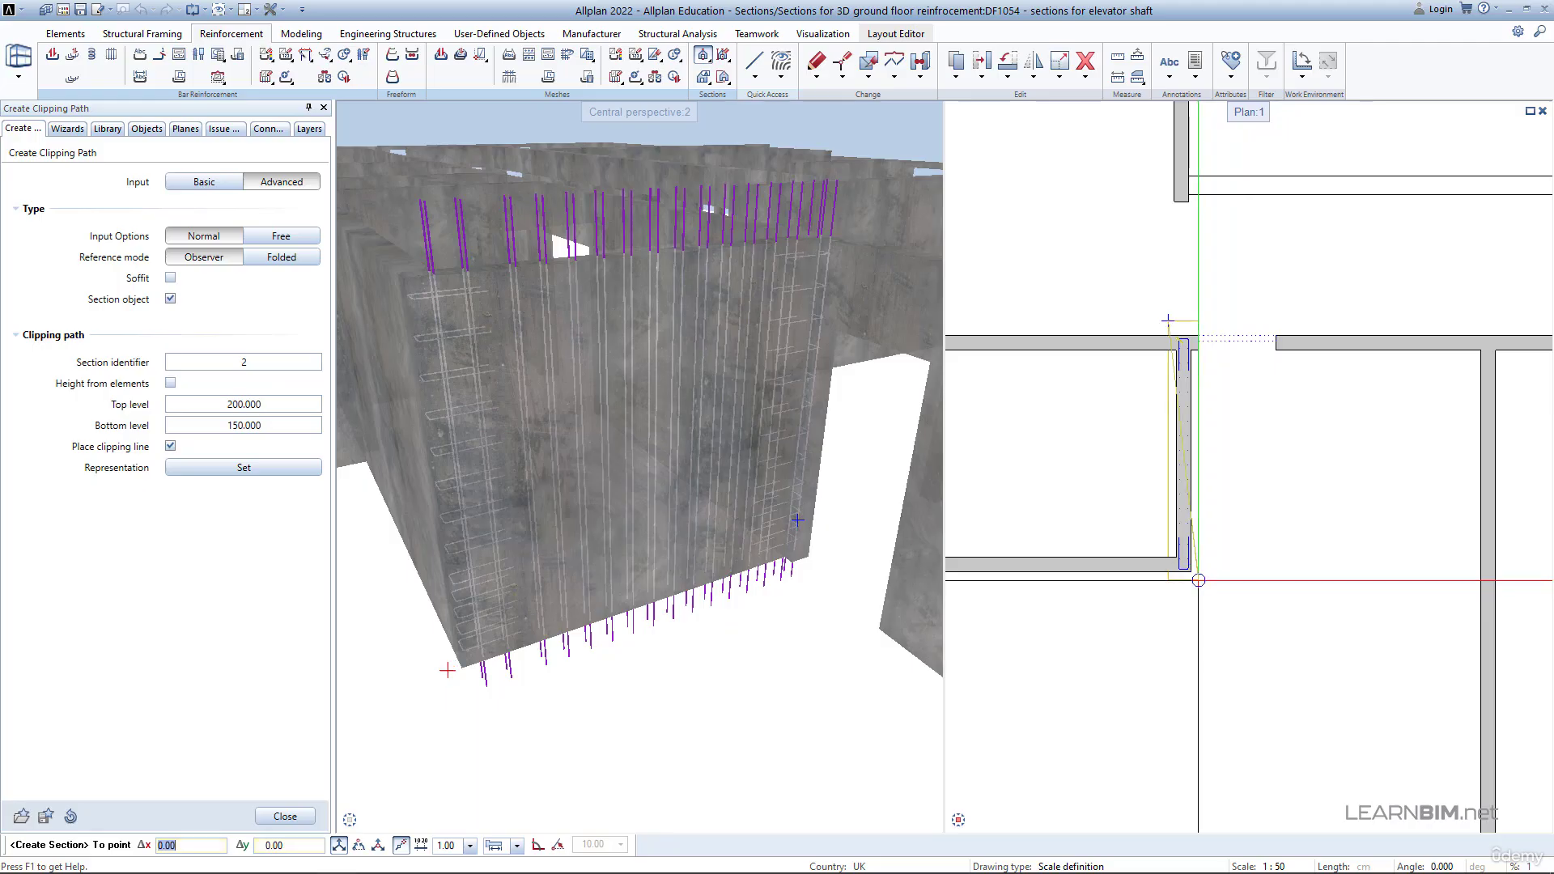
left_click(1199, 580)
left_click(1178, 449)
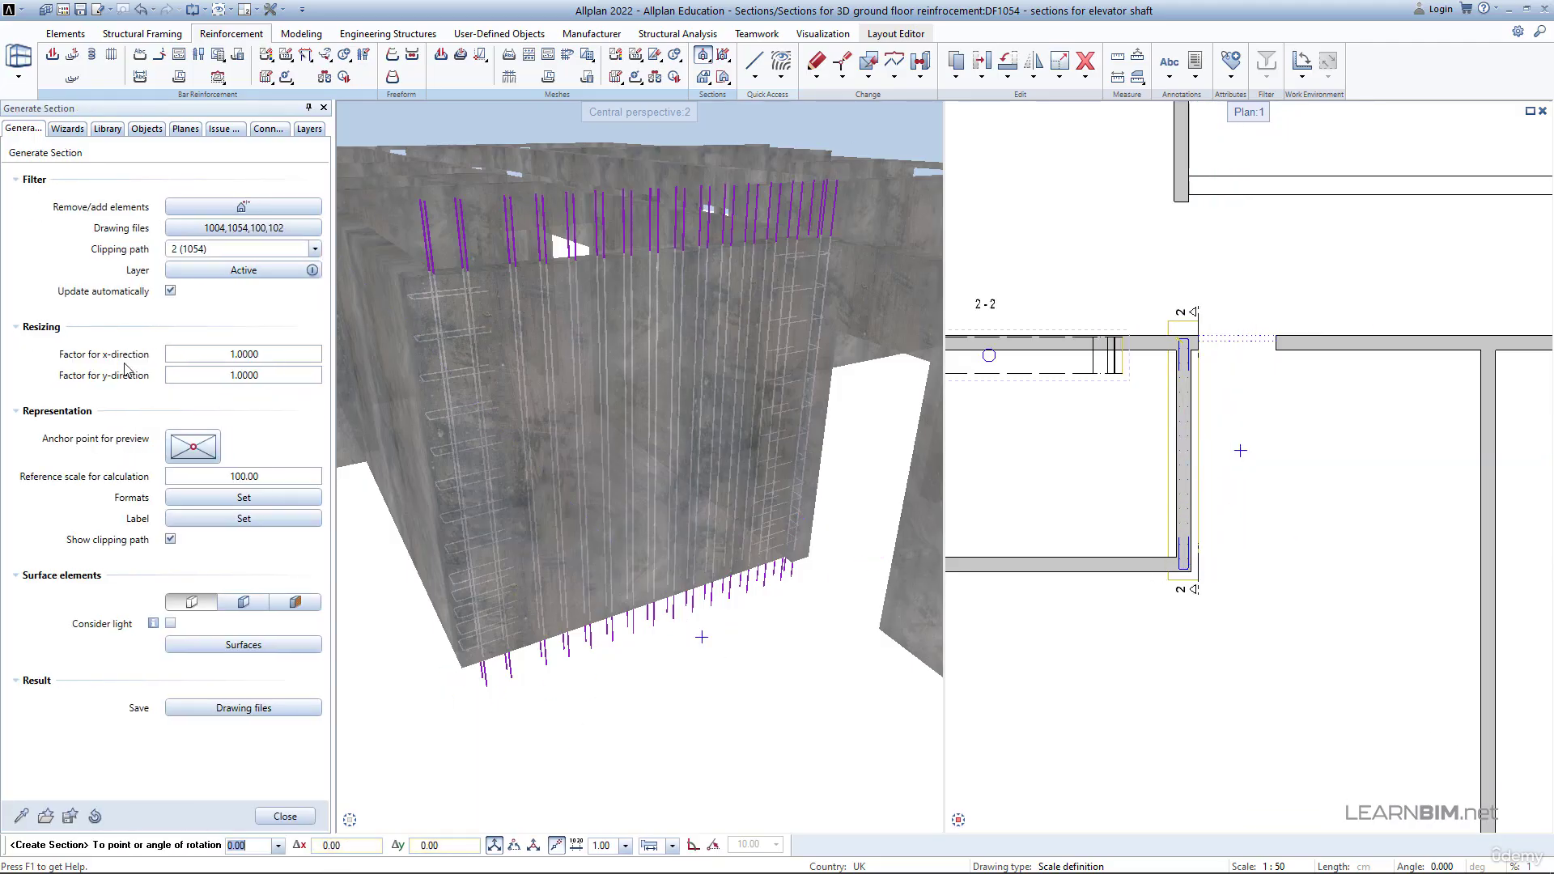
Place section 2-2 in the free area next to section 1-1, on the side opposite the bar schedule.
scroll(1133, 387, "down", 4)
scroll(1109, 707, "up", 3)
left_click(1204, 541)
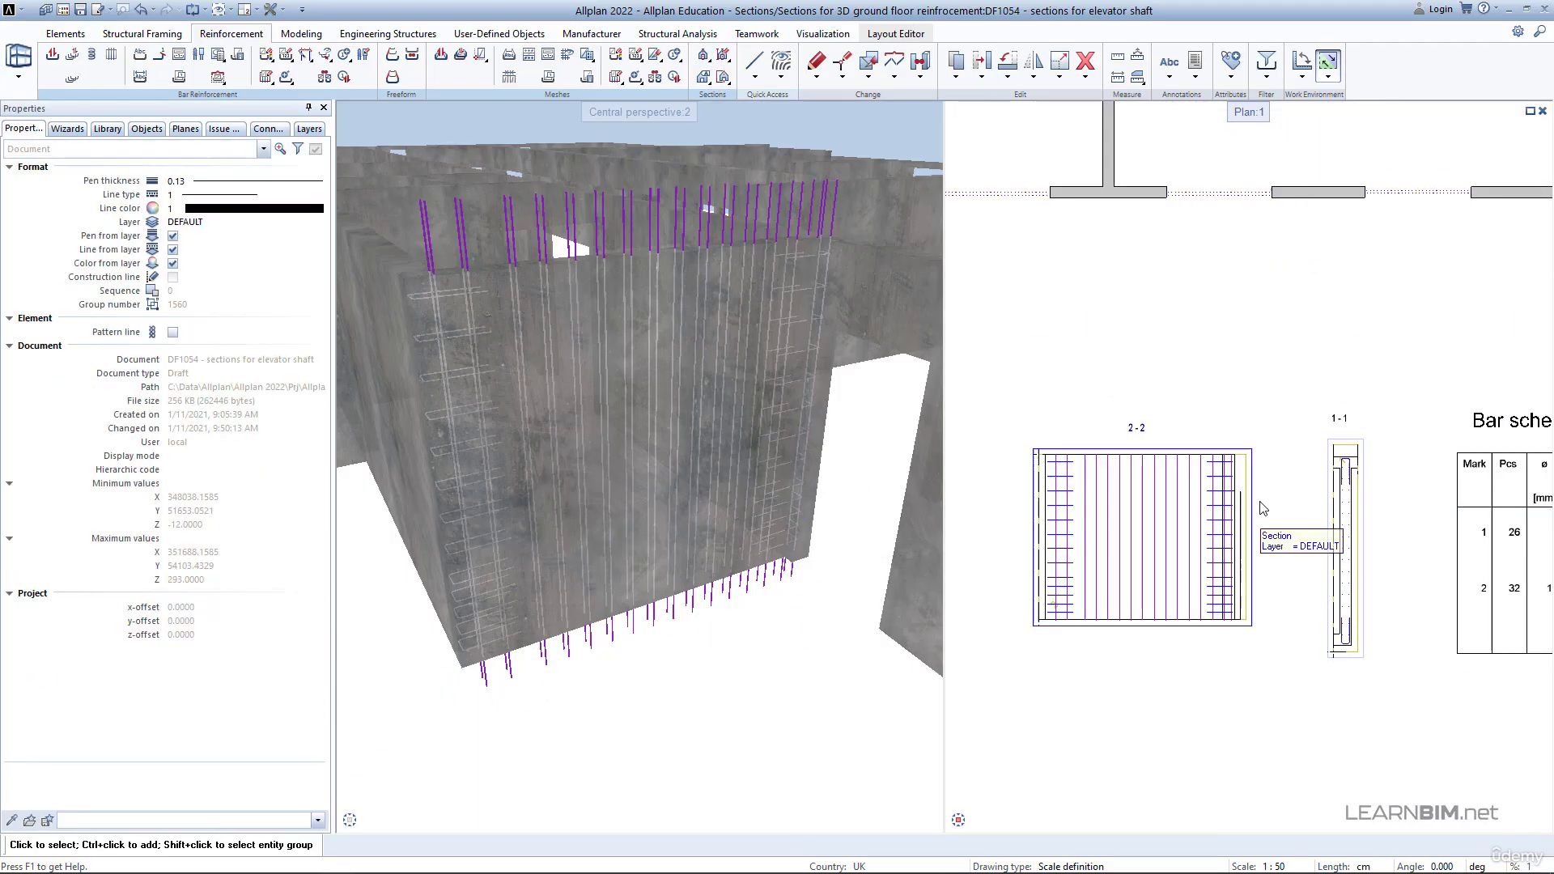
Label the lower stirrup placement with 15 cm spacing in section 2-2 using a comb label outside the wall's left edge.
scroll(1222, 583, "up", 2)
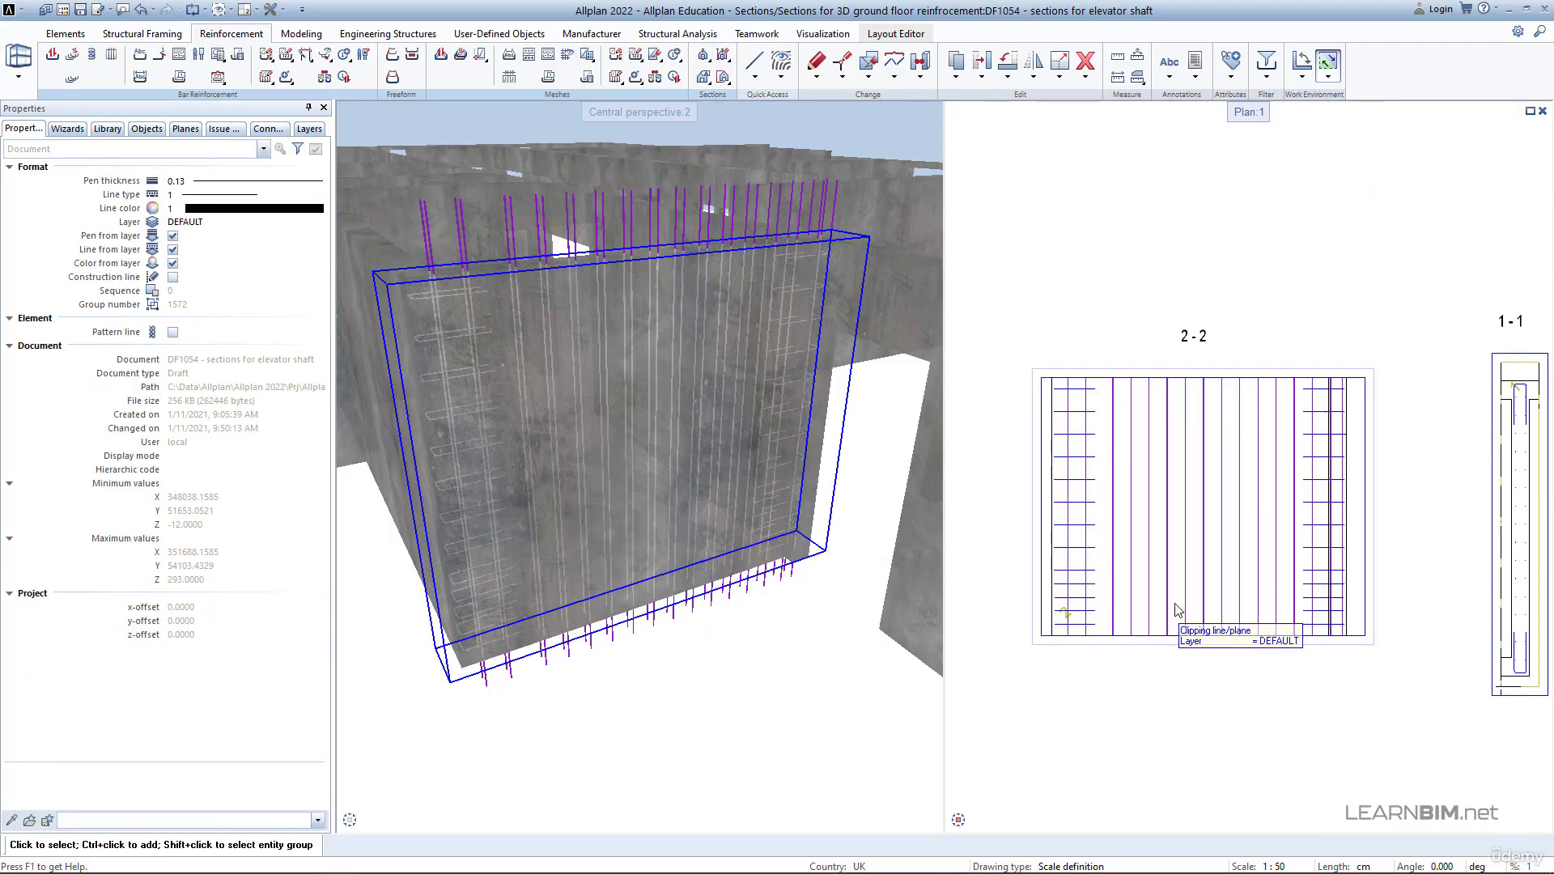
left_click(140, 76)
scroll(1090, 592, "up", 2)
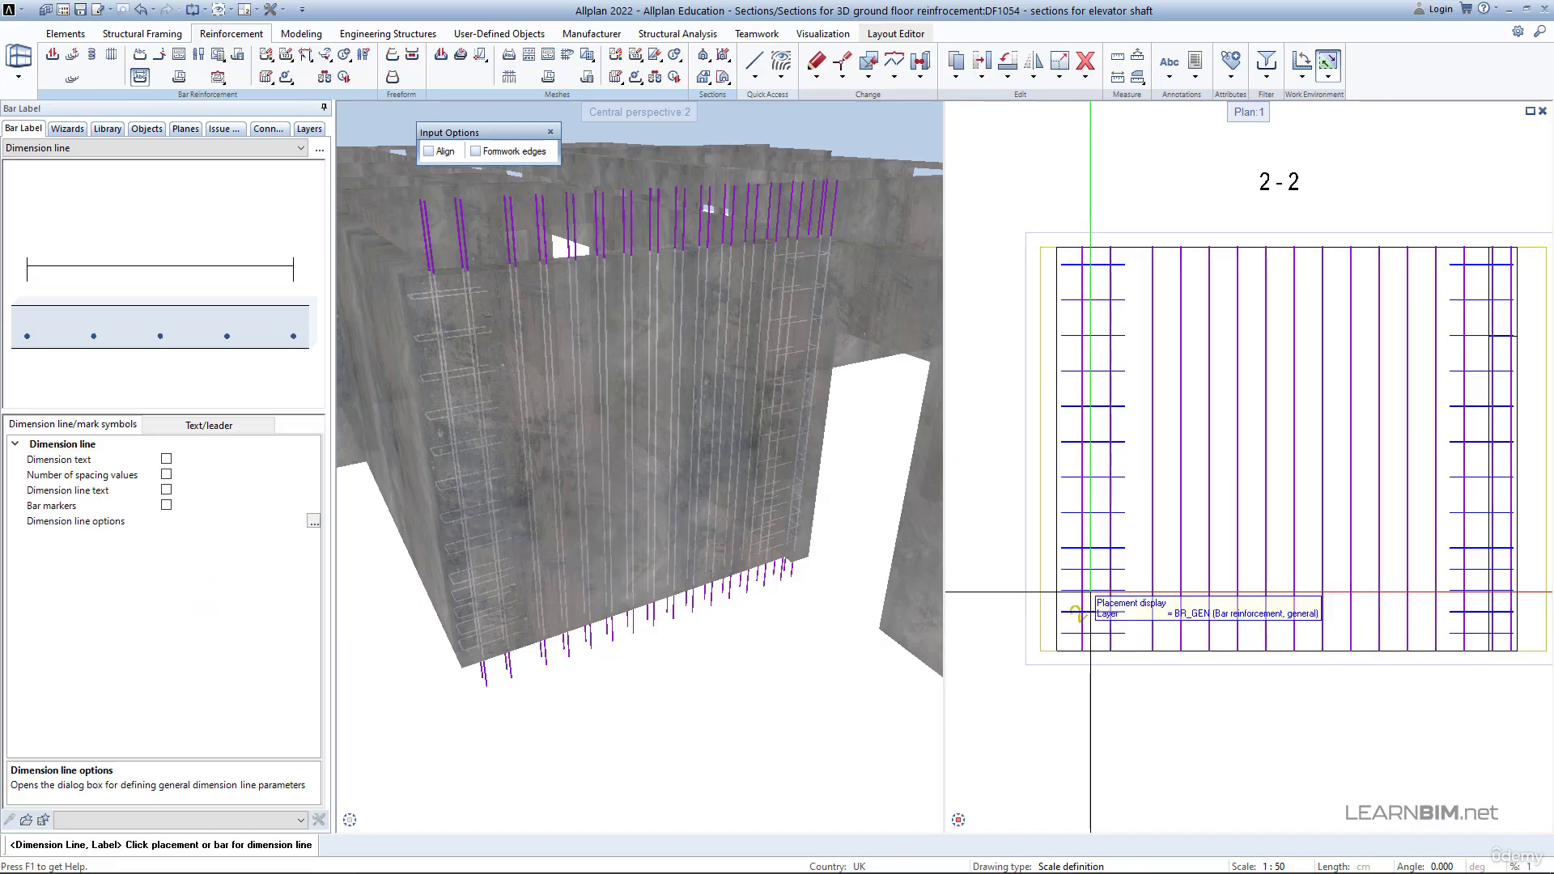
left_click(1091, 591)
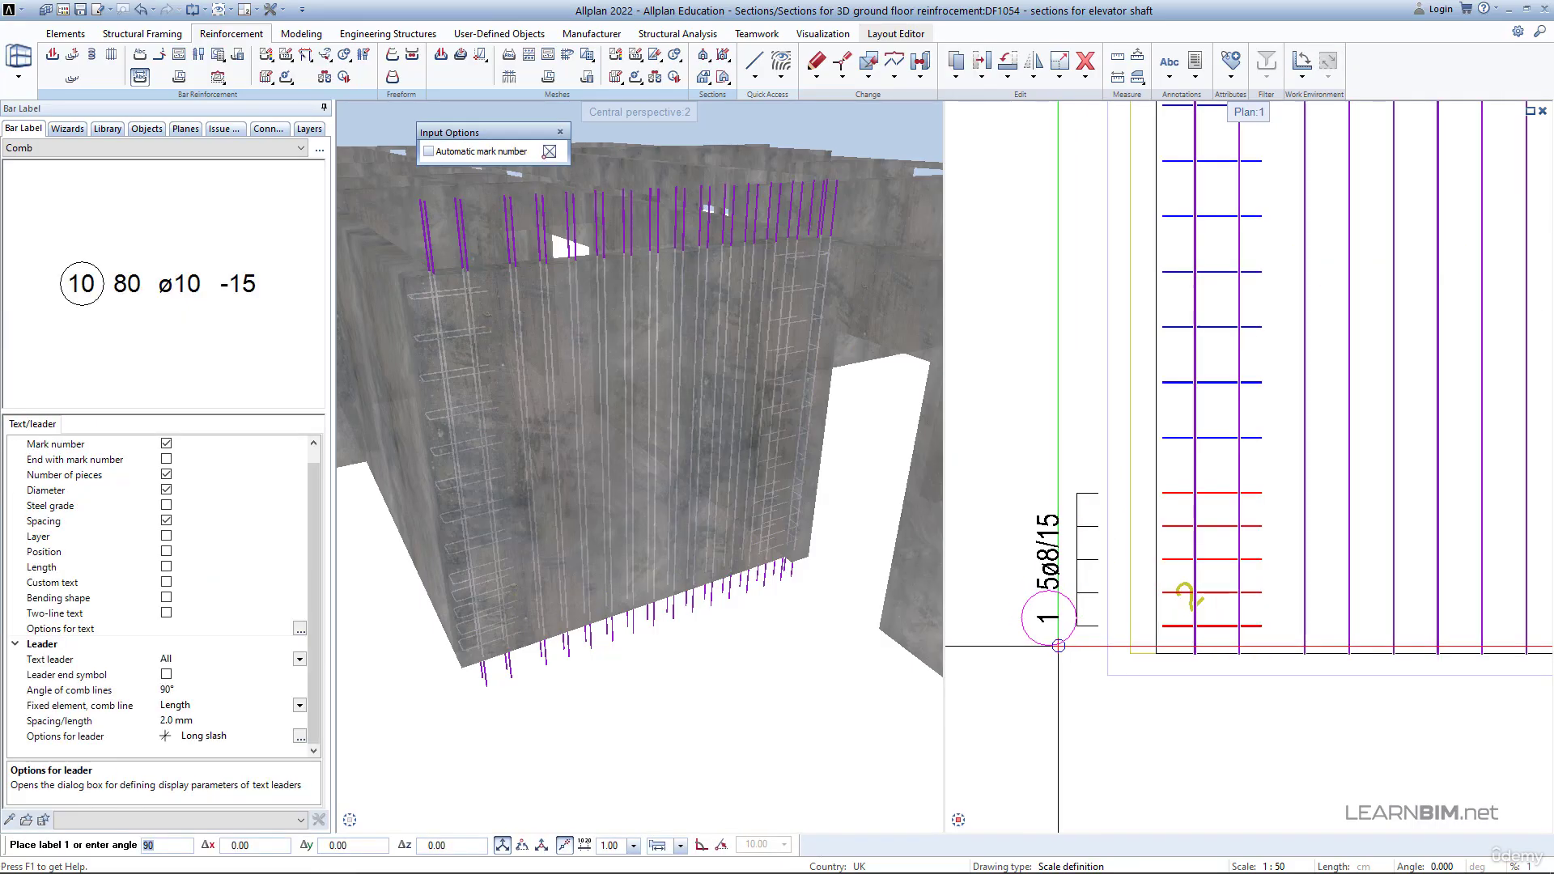
left_click(1057, 645)
Label the upper left stirrup placement in section 2-2 with a comb label placed above the lower stirrups' label.
left_click(1179, 381)
scroll(1055, 322, "down", 2)
middle_click_drag(1056, 321, 1100, 402)
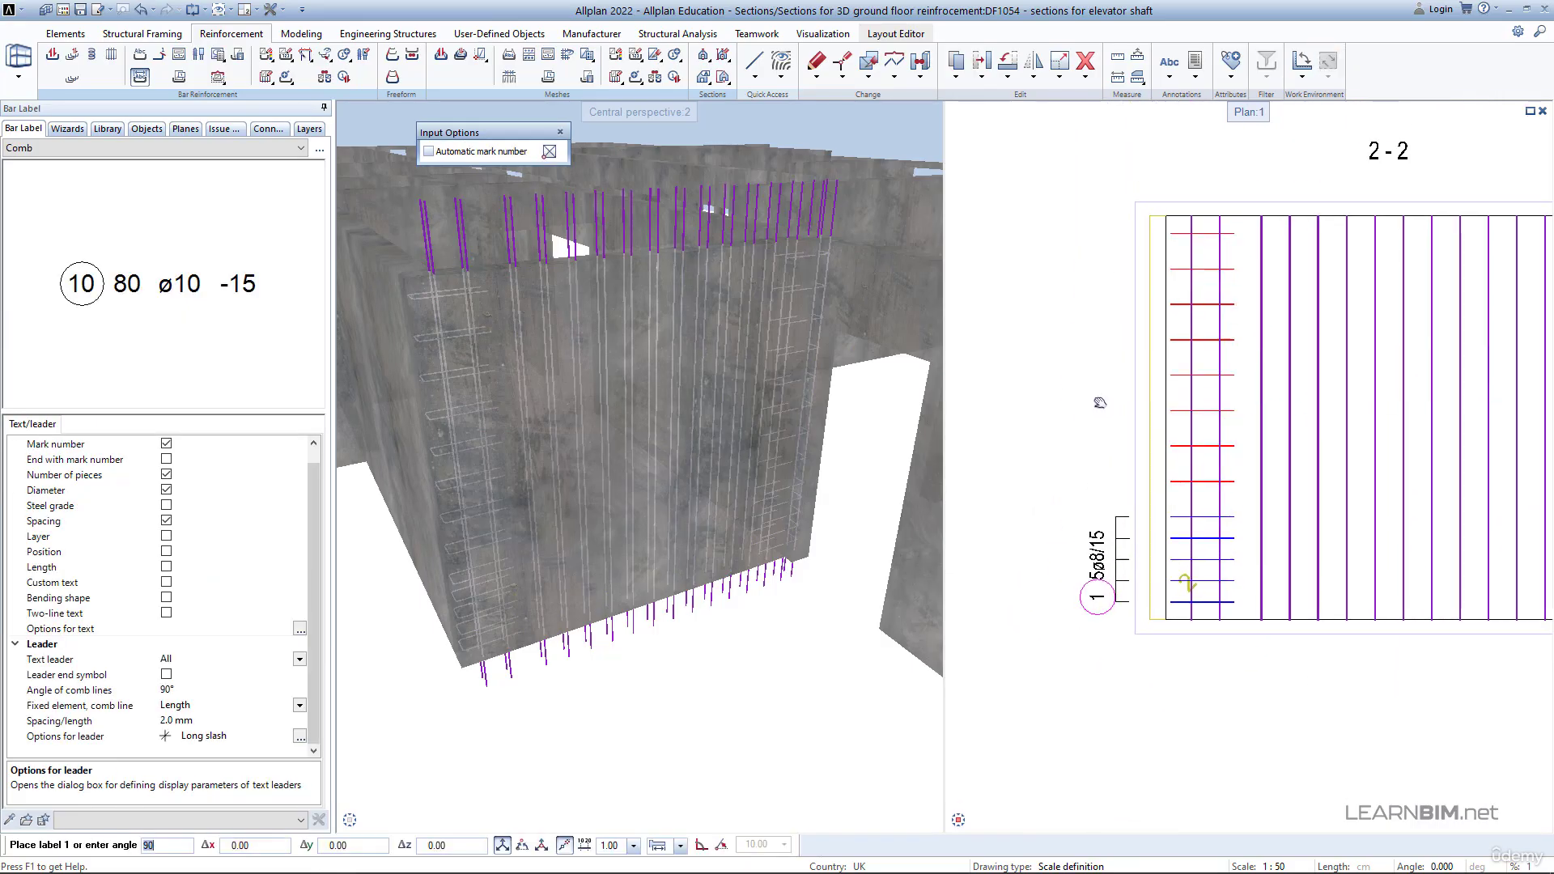
left_click(1109, 414)
scroll(1106, 425, "down", 3)
scroll(1313, 481, "up", 1)
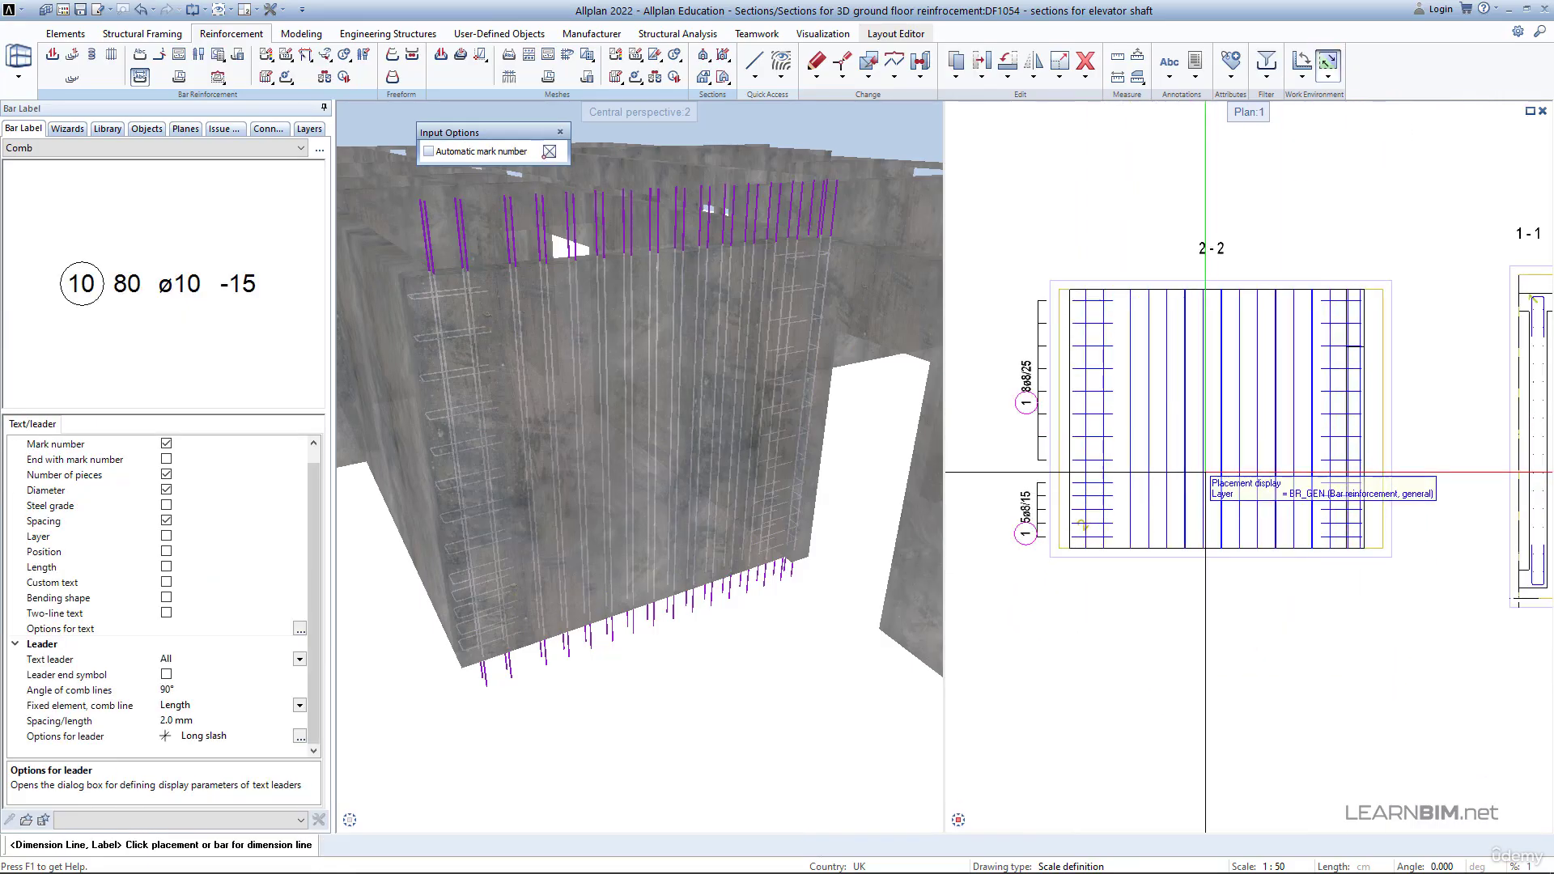